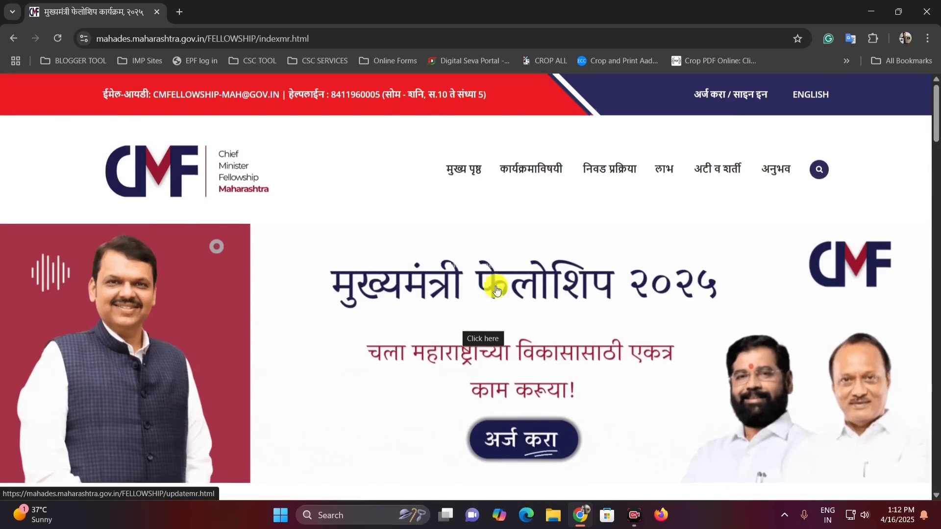
- Open the कार्यक्रमाविषयी page and go to its frequently asked questions section
click(529, 175)
scroll(511, 243, down, 10)
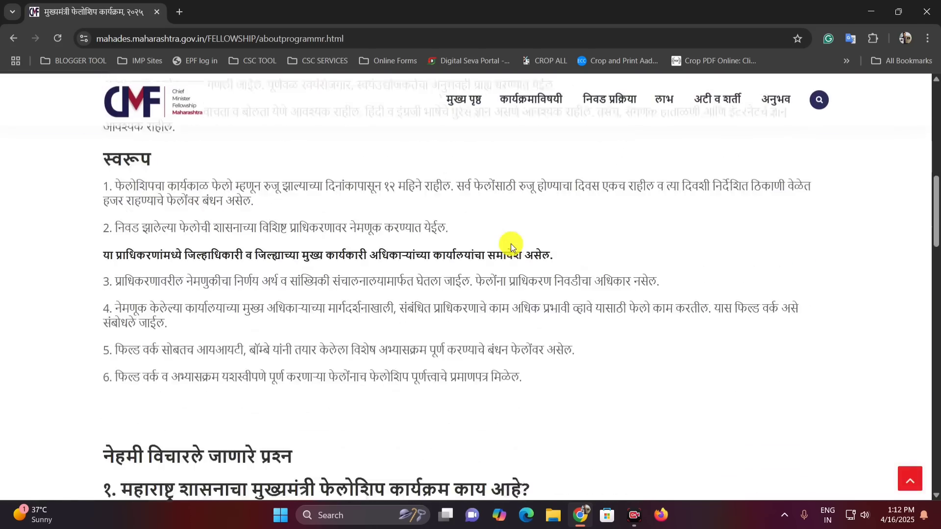
scroll(510, 245, down, 6)
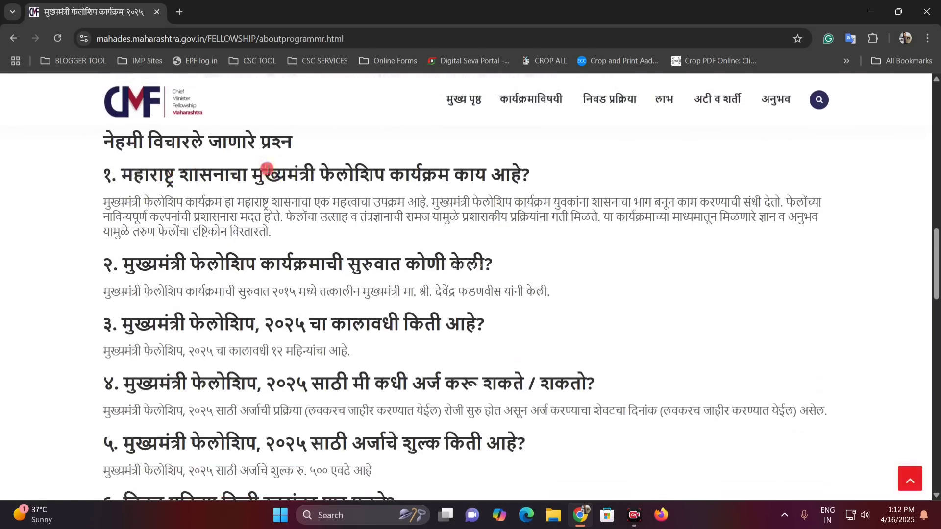
- Read question 1 and its answer on what the Maharashtra Chief Minister Fellowship programme is
drag(266, 169, 478, 162)
click(496, 190)
drag(244, 202, 387, 198)
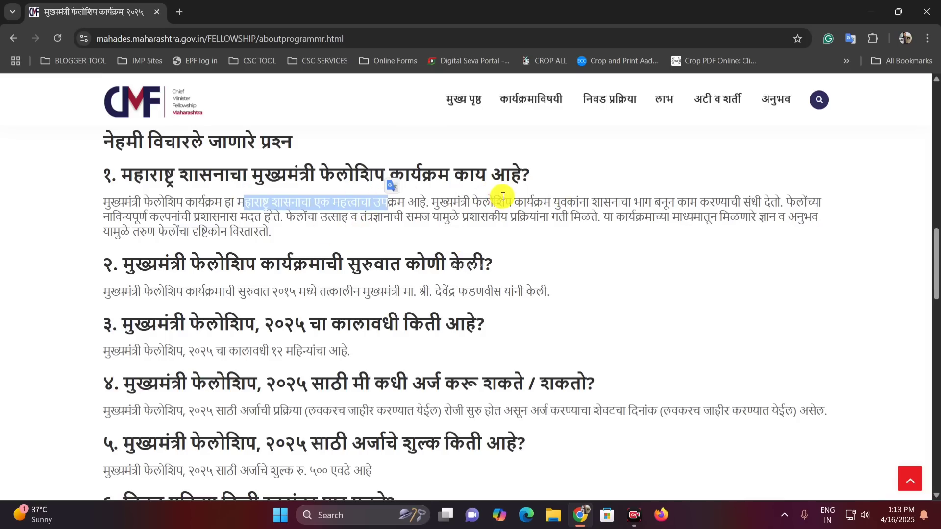
drag(502, 197, 708, 197)
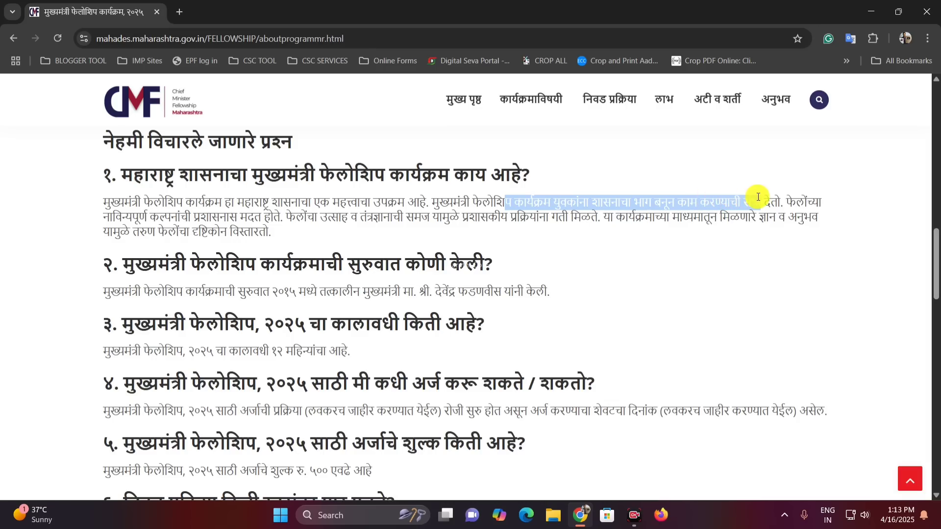
click(636, 198)
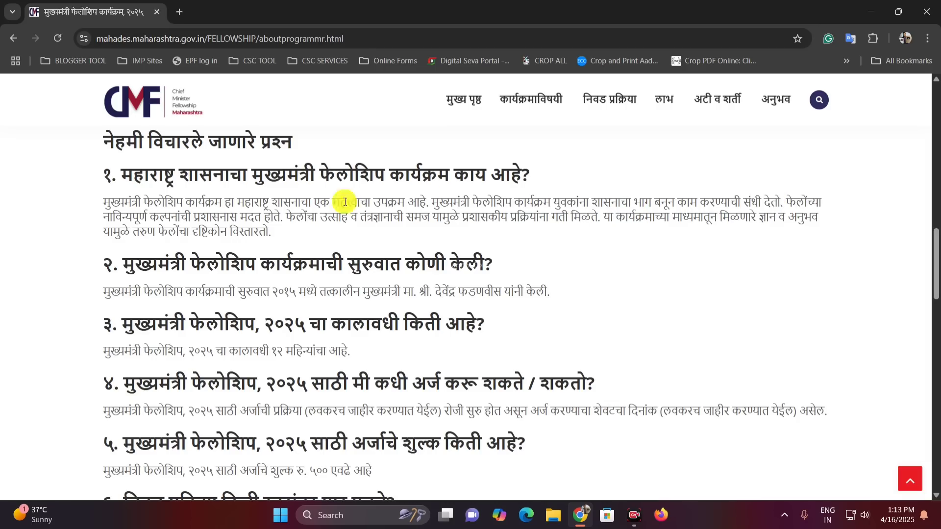
- Read the answers to questions 2 and 3 on who started the fellowship and the duration of the 2025 programme
scroll(161, 258, down, 1)
scroll(162, 258, down, 2)
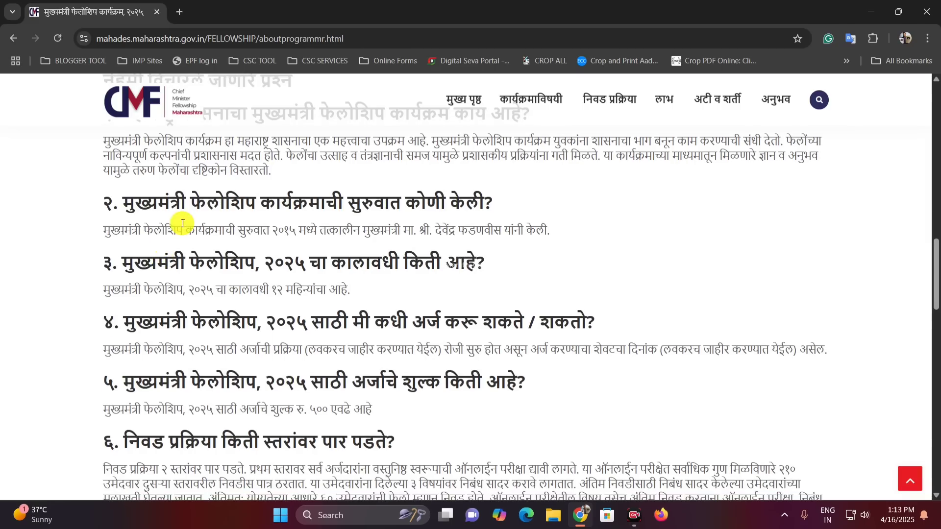
drag(184, 223, 536, 227)
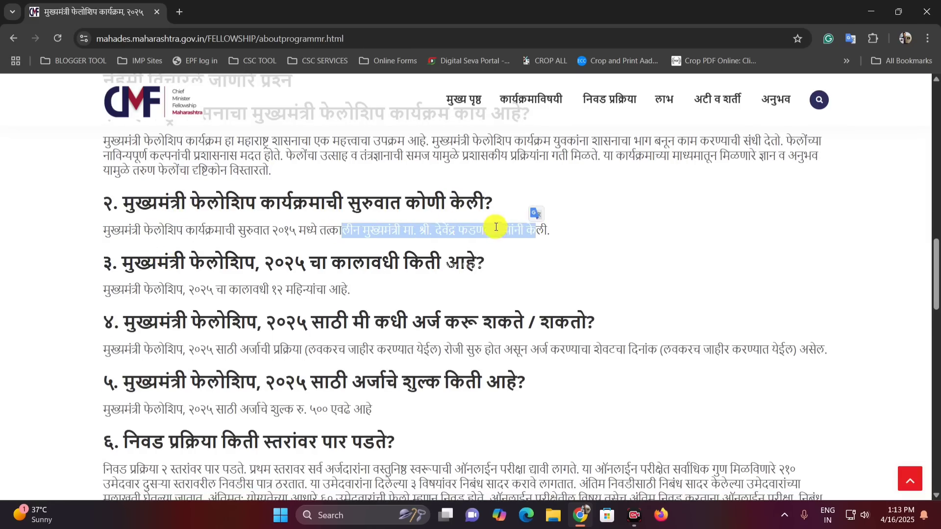
scroll(392, 228, down, 2)
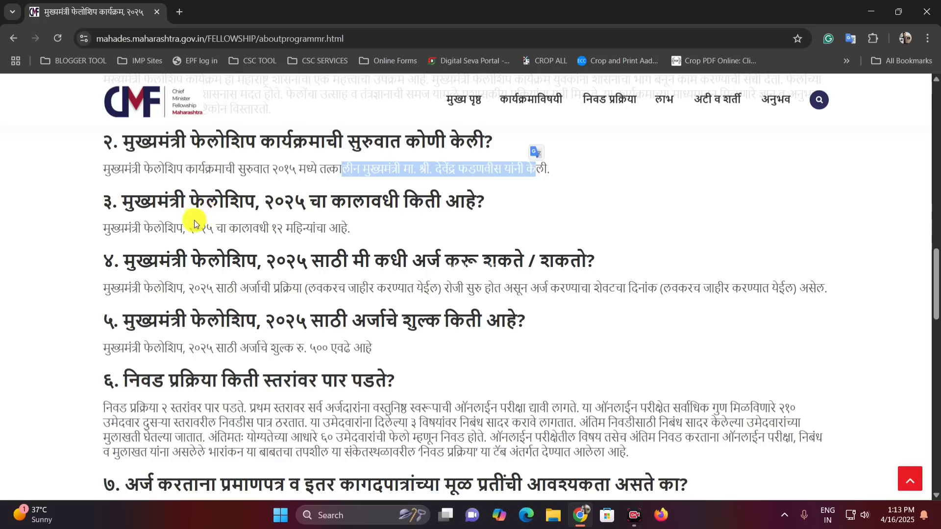
drag(198, 229, 206, 228)
drag(272, 228, 342, 221)
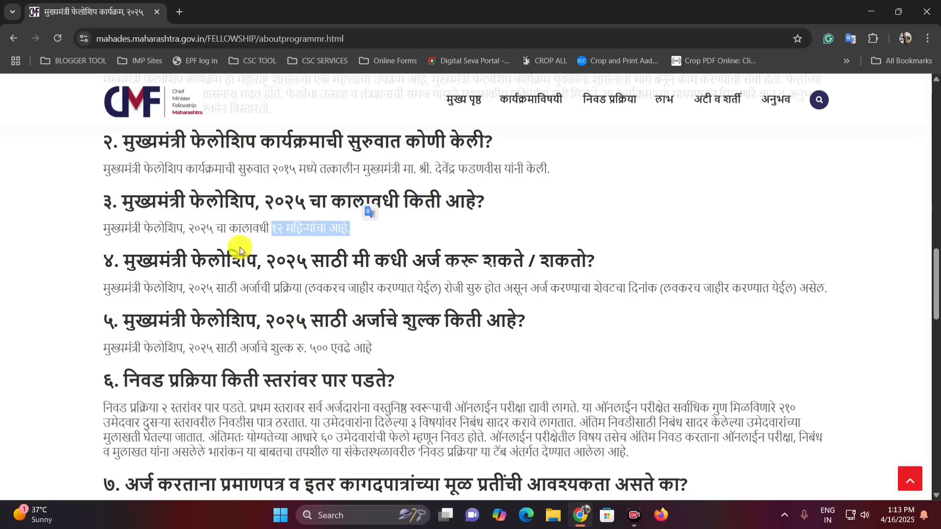
- Review questions 4 and 5 on when to apply for the 2025 fellowship and the application fee
drag(226, 259, 421, 263)
scroll(520, 258, down, 2)
drag(296, 198, 287, 196)
scroll(288, 194, down, 1)
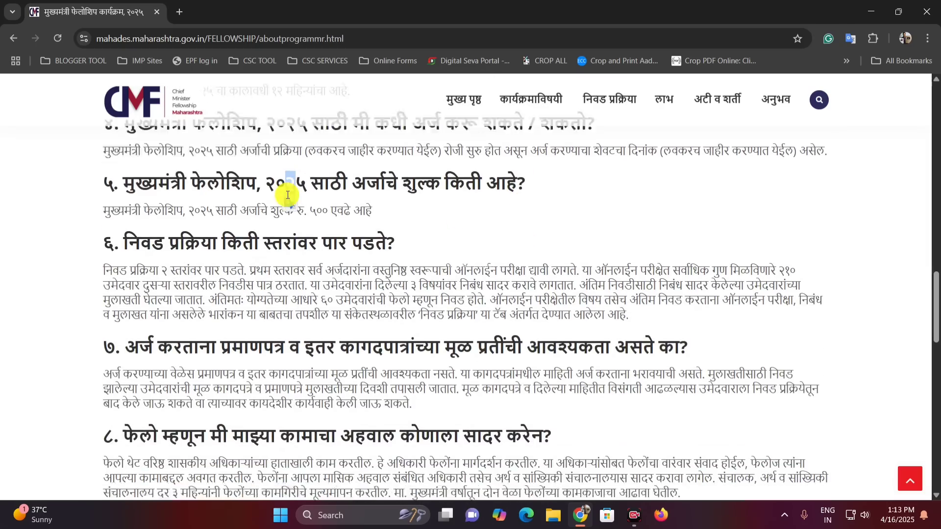
click(275, 156)
drag(360, 136, 483, 139)
drag(295, 164, 368, 159)
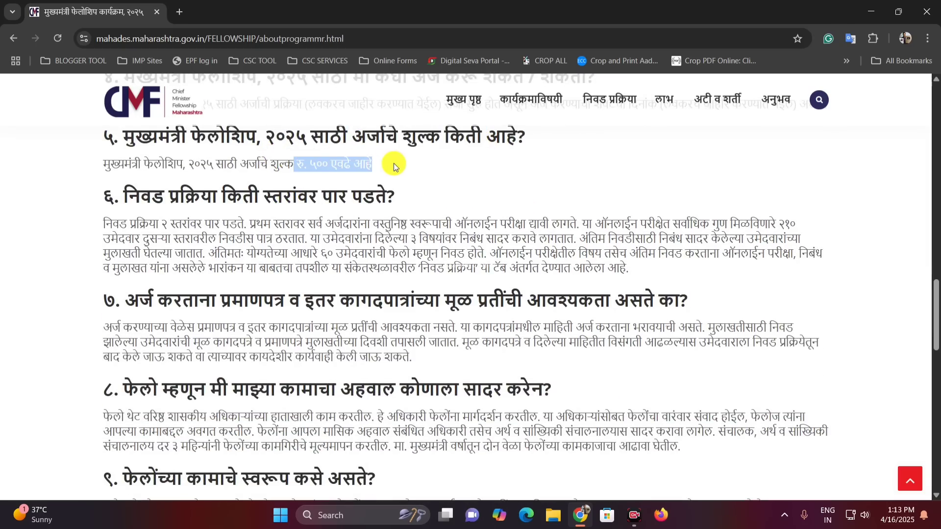
- Examine question 6 for the stages of the selection process and the first-stage online exam
scroll(196, 191, down, 1)
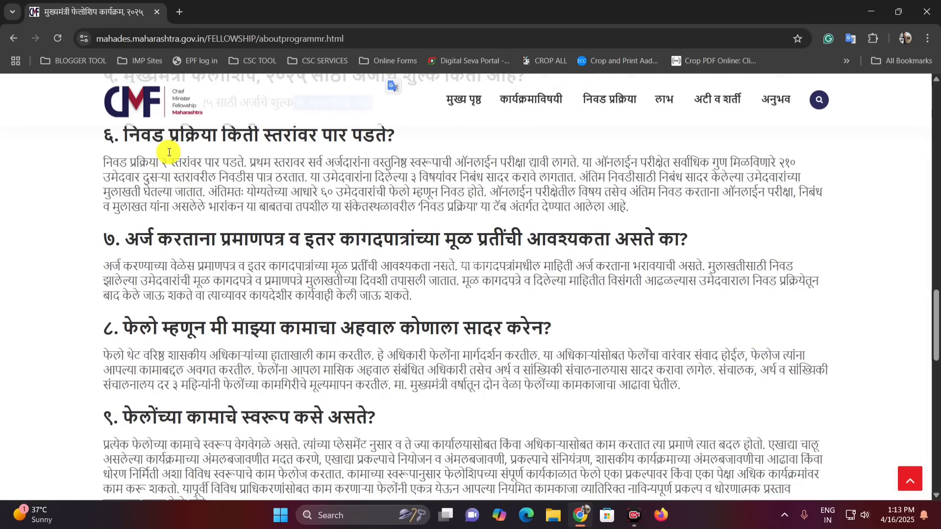
click(180, 153)
drag(200, 140, 341, 144)
click(370, 153)
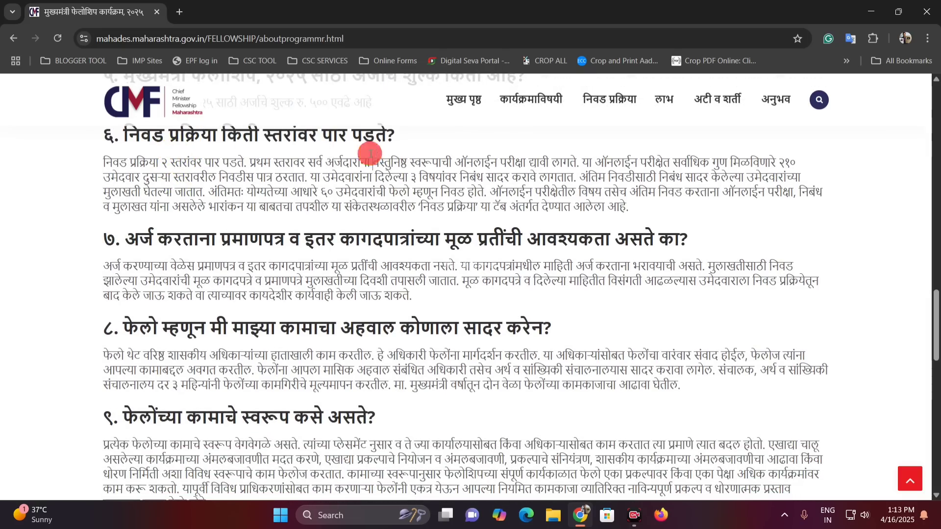
scroll(272, 183, up, 1)
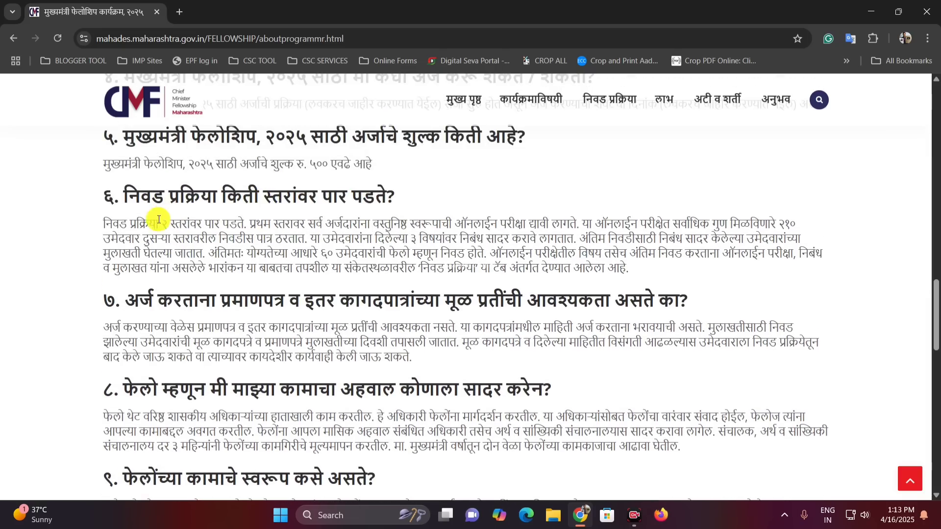
drag(148, 222, 232, 219)
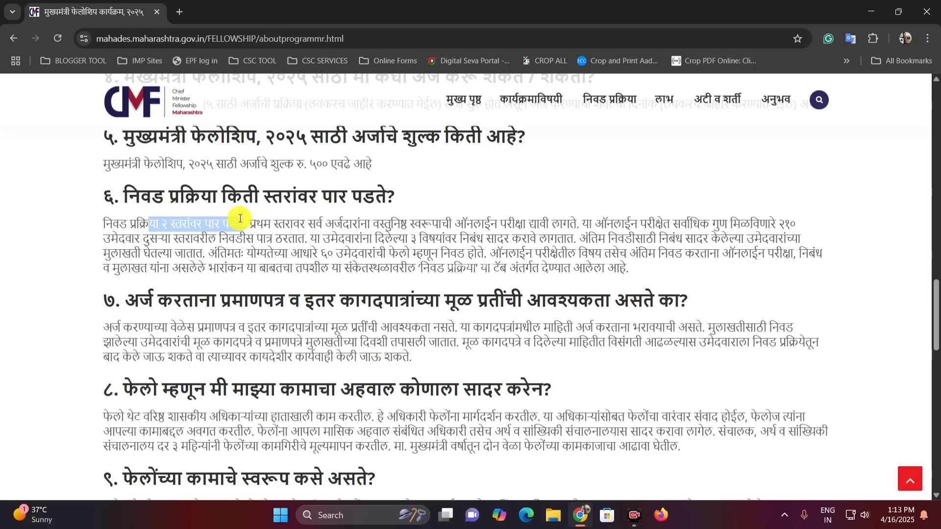
drag(456, 223, 569, 221)
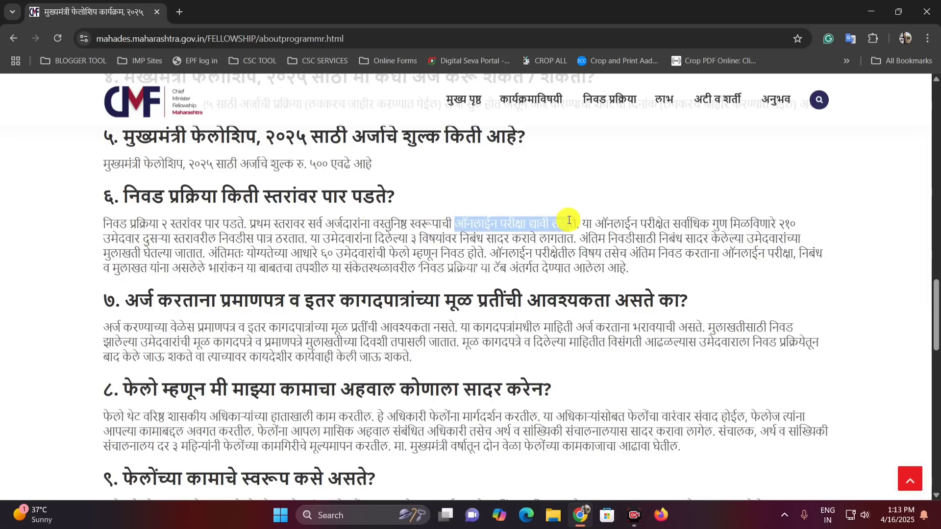
drag(628, 222, 576, 240)
click(390, 245)
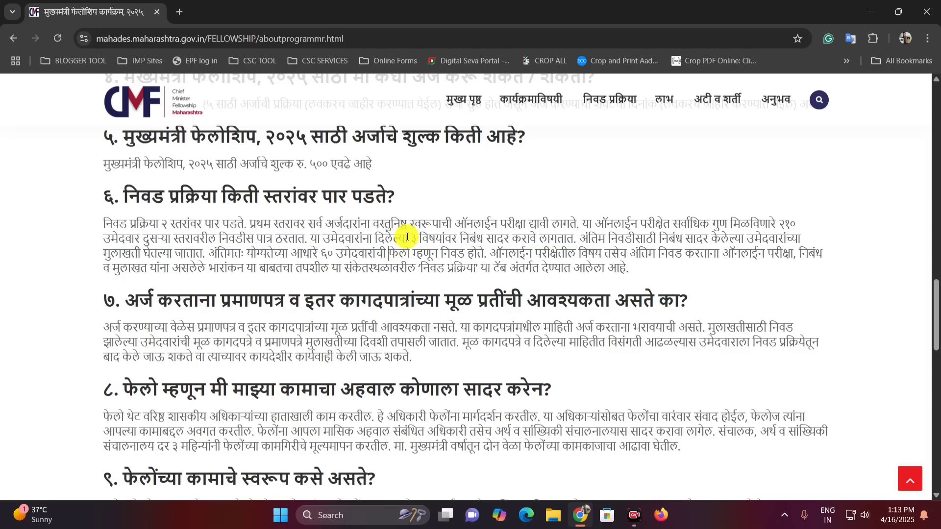
- Examine the rest of answer 6 for the essay requirement, the interview and the basis of final selection
drag(405, 237, 544, 236)
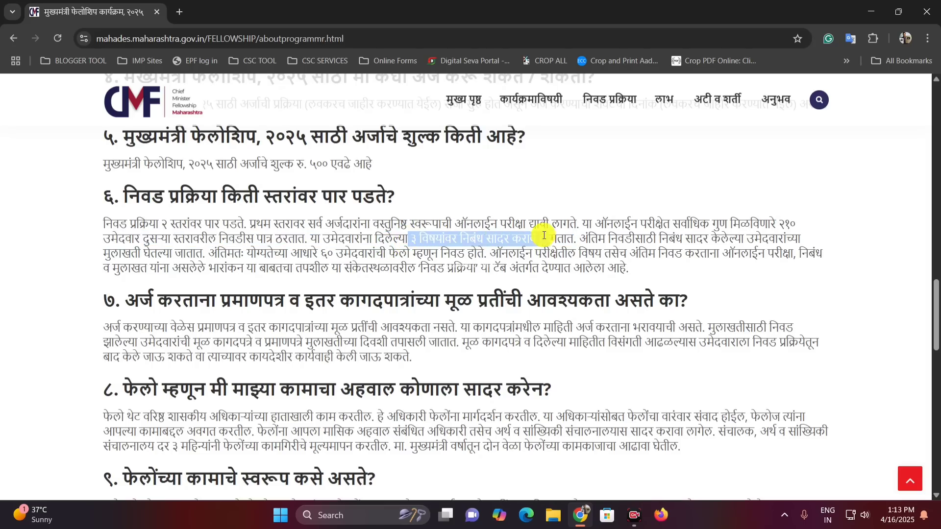
click(467, 252)
drag(696, 238, 809, 252)
click(374, 246)
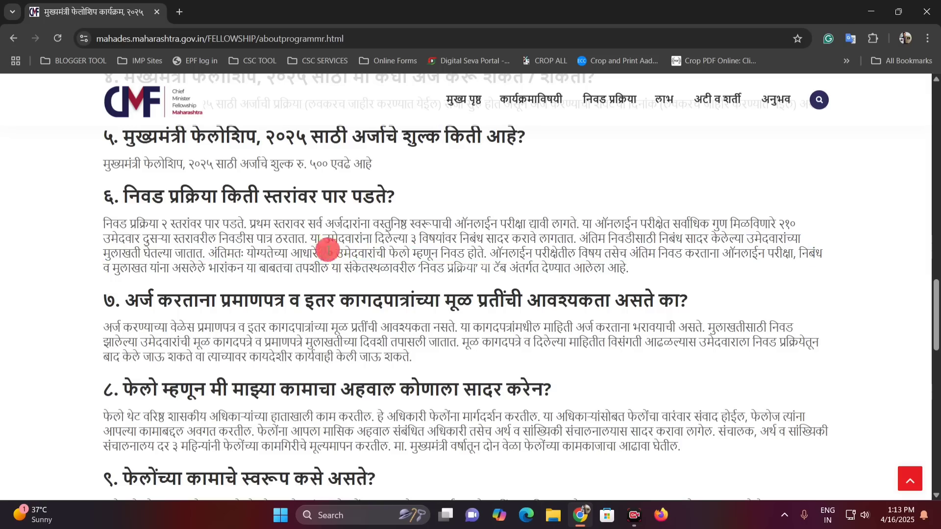
drag(327, 250, 482, 249)
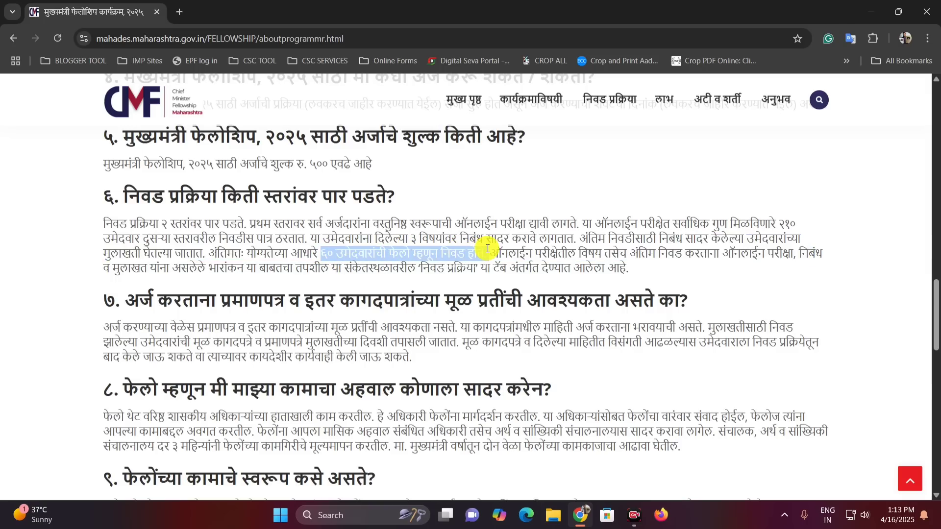
click(577, 242)
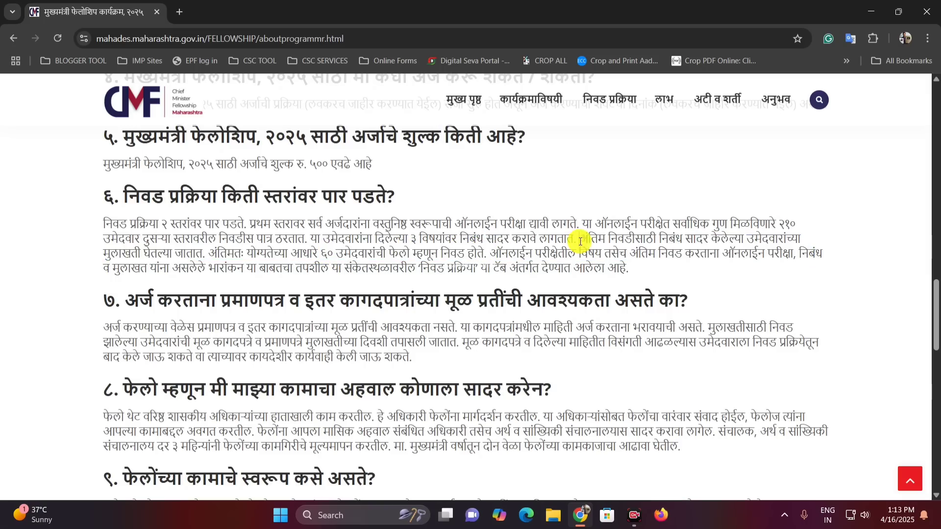
drag(722, 252, 800, 249)
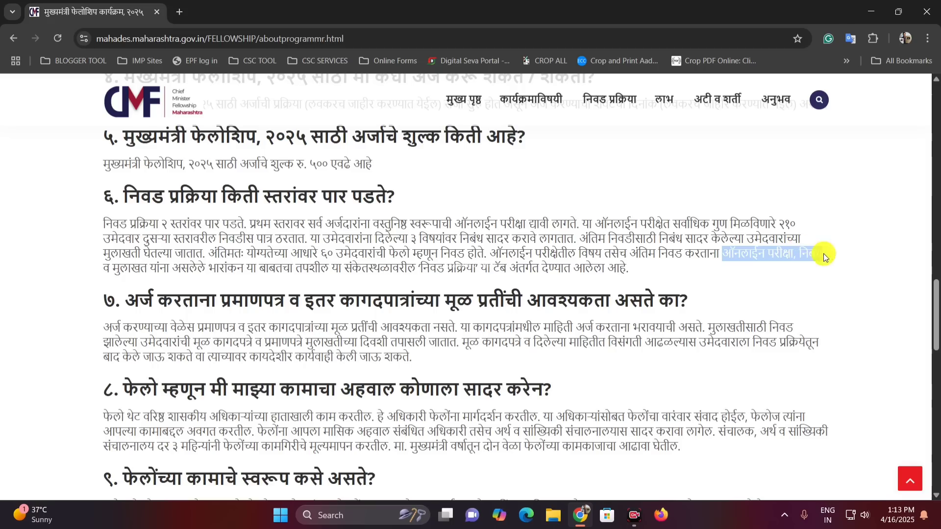
drag(154, 279, 138, 269)
click(254, 255)
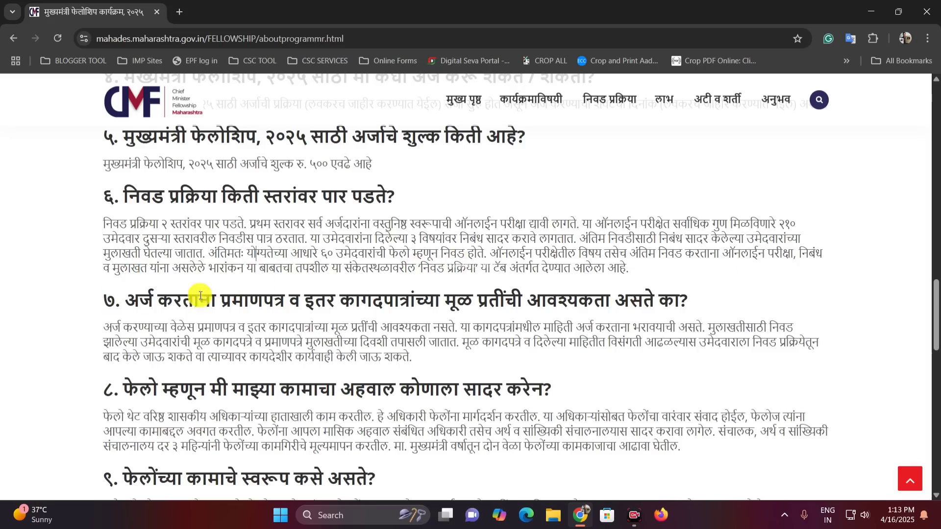
- Read question 7 and its answer on whether original certificates and documents are needed when applying and at the interview
drag(200, 296, 262, 297)
click(361, 299)
drag(457, 299, 440, 299)
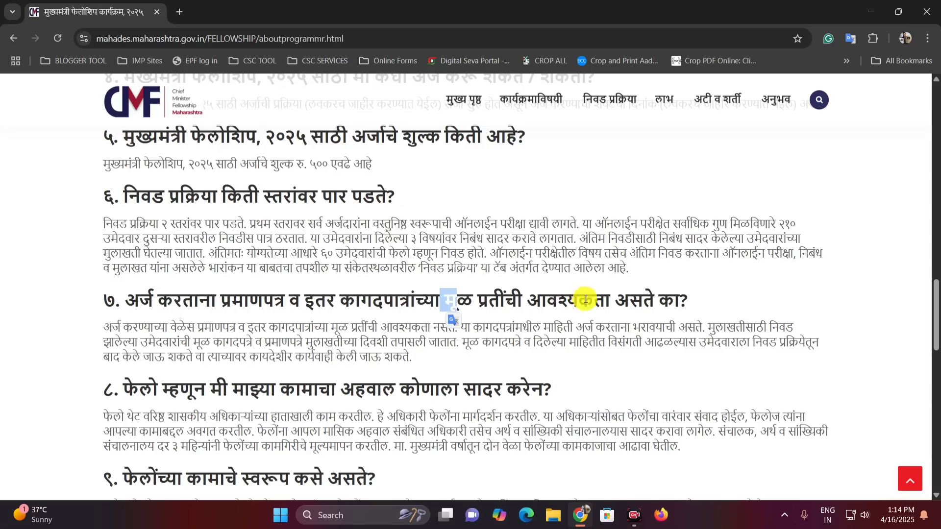
drag(137, 328, 386, 327)
drag(470, 327, 636, 334)
click(729, 319)
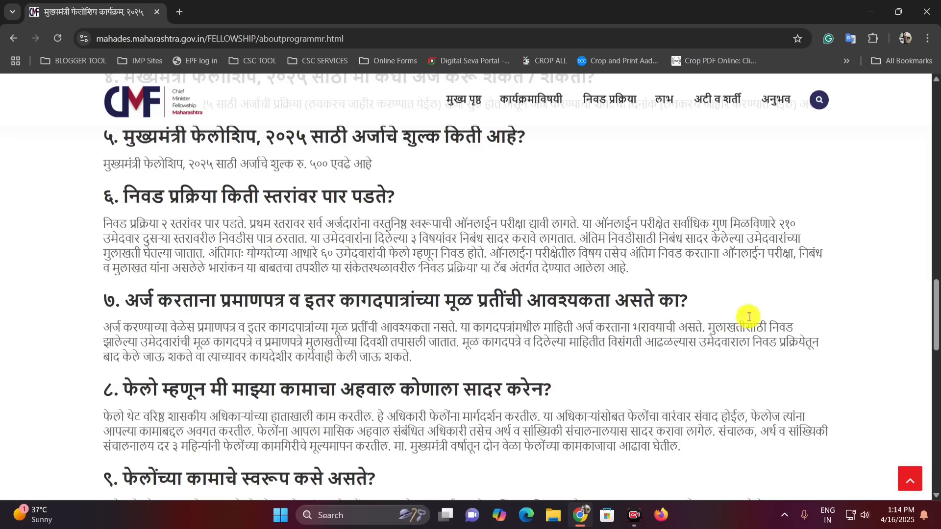
drag(780, 327, 769, 325)
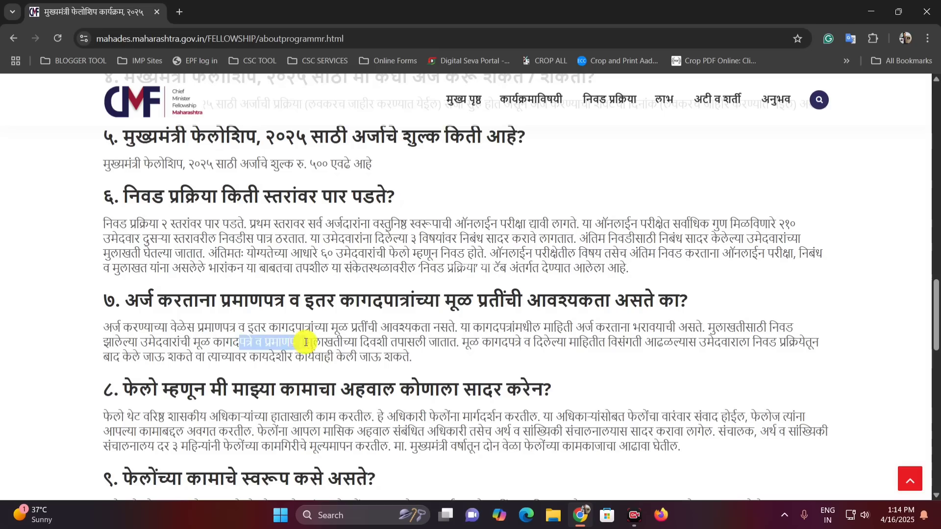
drag(333, 342, 392, 342)
click(413, 343)
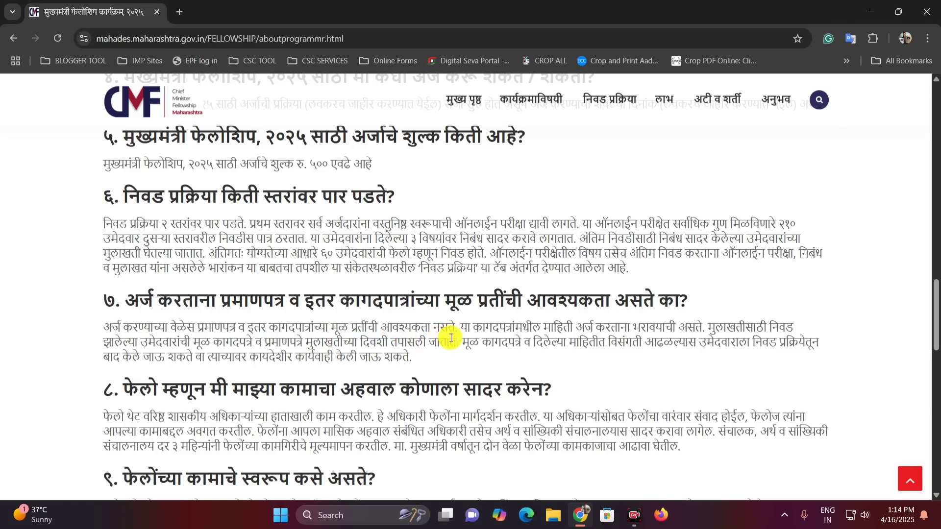
drag(451, 338, 238, 338)
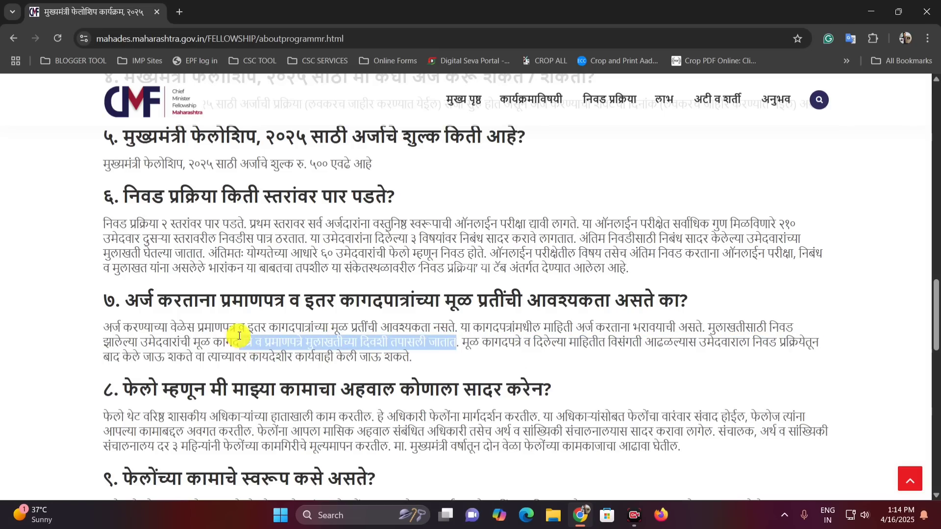
- Read question 8 and the start of its answer on which officers fellows work under and communicate with
scroll(204, 357, down, 2)
drag(143, 293, 308, 268)
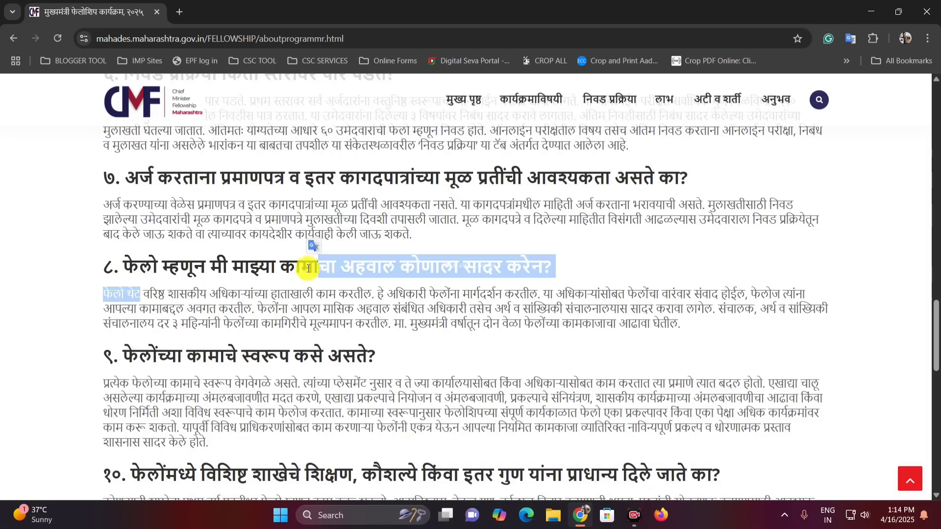
click(308, 268)
scroll(393, 266, down, 1)
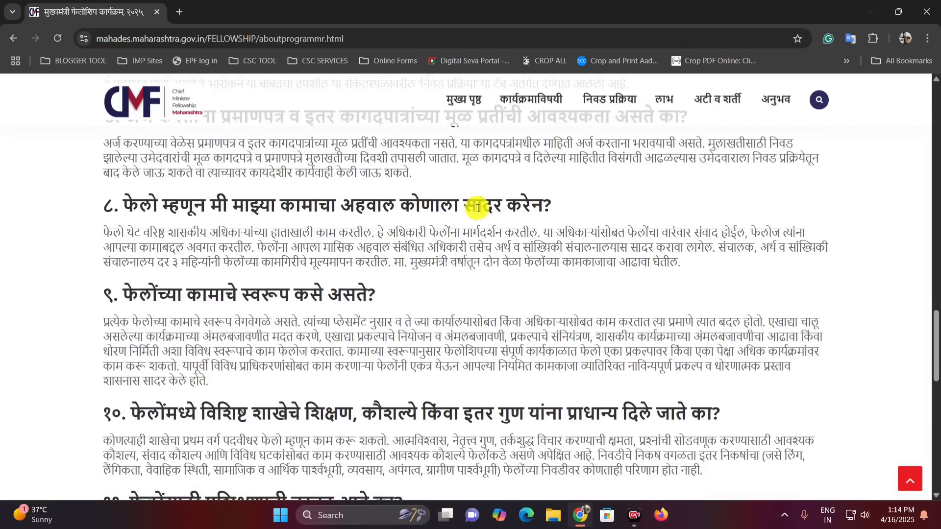
drag(478, 208, 552, 221)
click(553, 221)
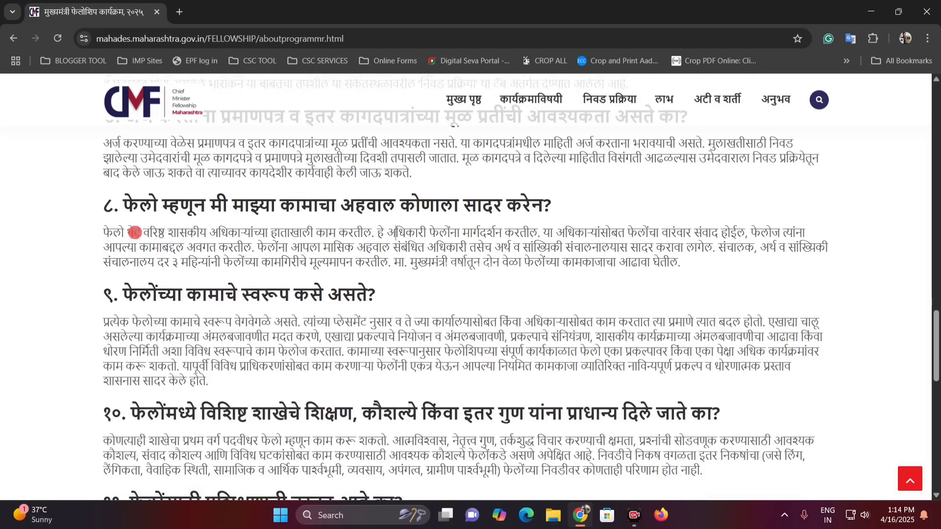
drag(133, 232, 749, 231)
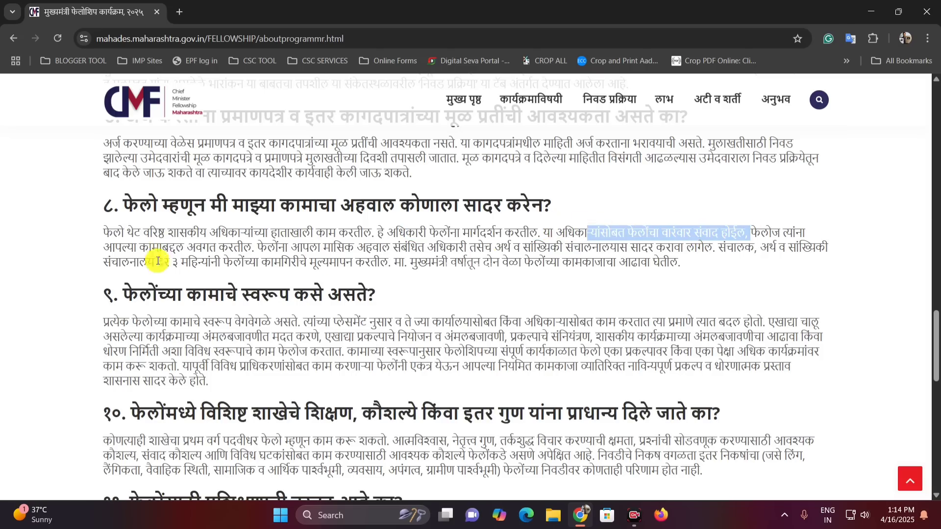
drag(140, 247, 226, 249)
- Read the rest of answer 8 on submitting monthly reports and how fellows' work is reviewed
click(268, 249)
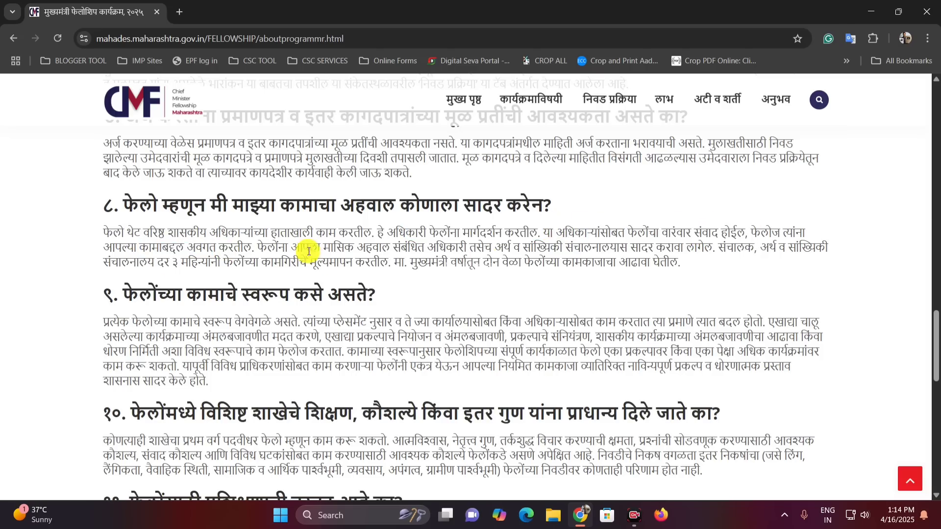
drag(606, 263, 420, 274)
click(291, 244)
click(420, 274)
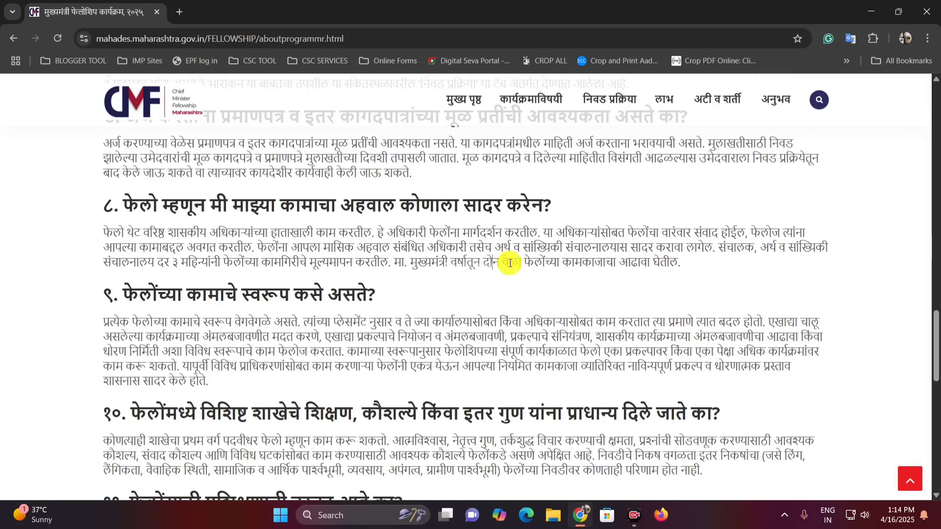
drag(580, 262, 699, 272)
click(706, 267)
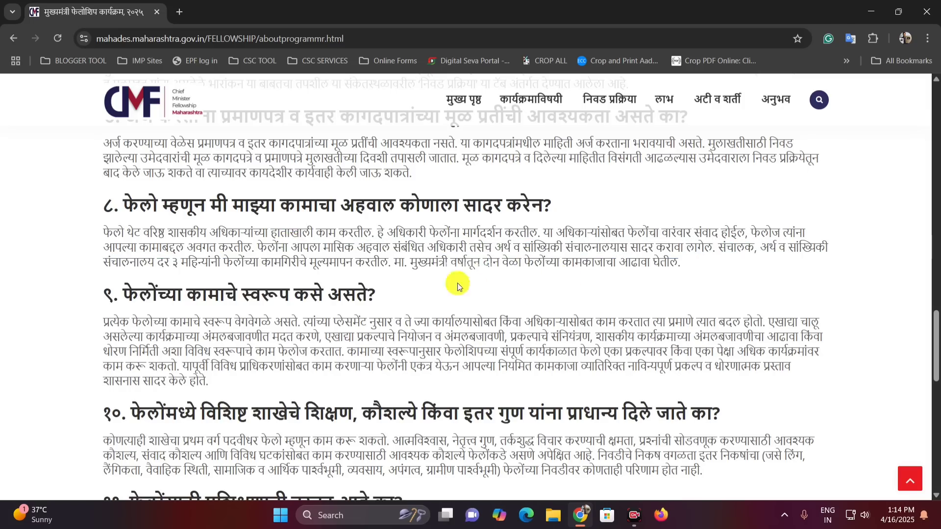
- Return from the FAQs to the eligibility section and read criterion 1 on the applicant's age limits and birth-date range
scroll(216, 284, down, 4)
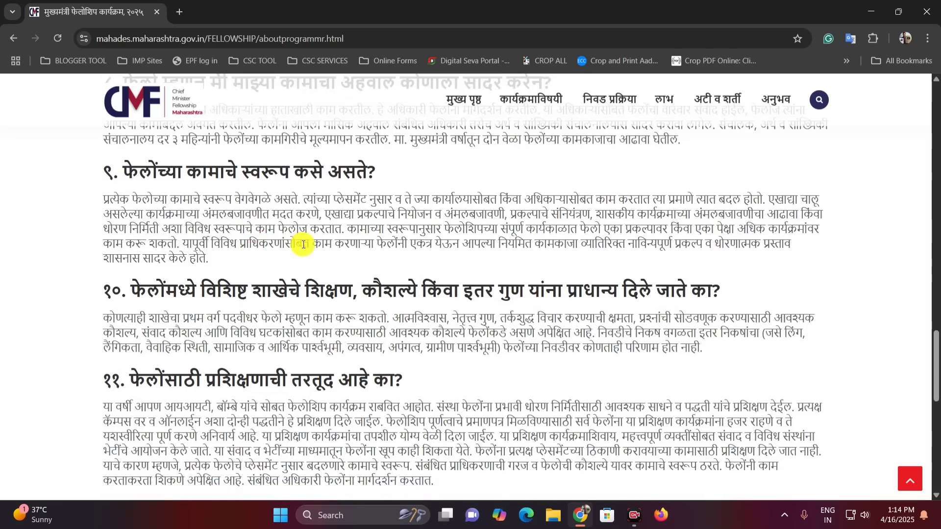
scroll(308, 272, down, 3)
scroll(426, 319, up, 20)
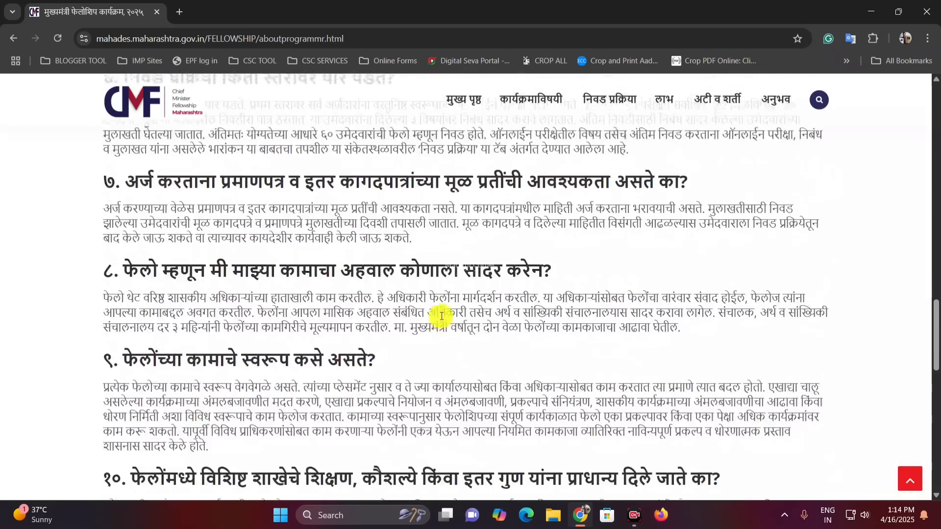
scroll(444, 317, up, 8)
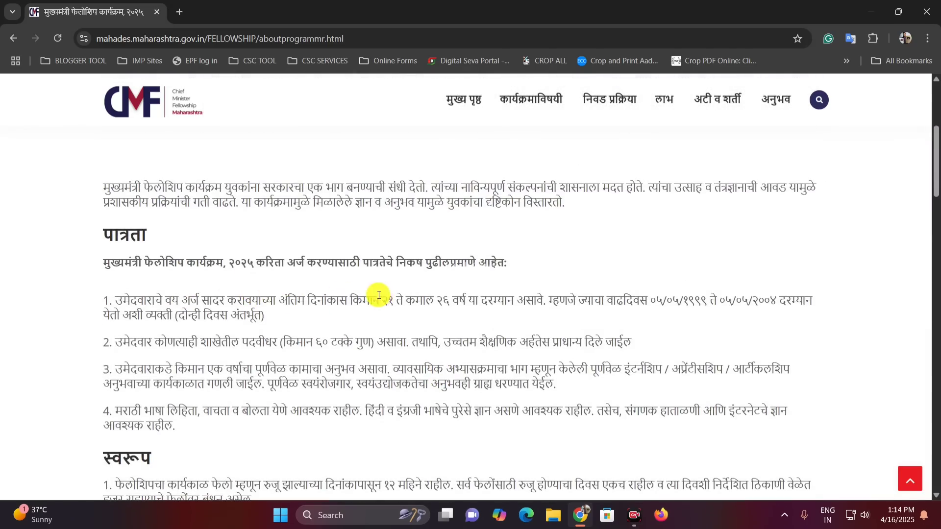
drag(382, 299, 421, 299)
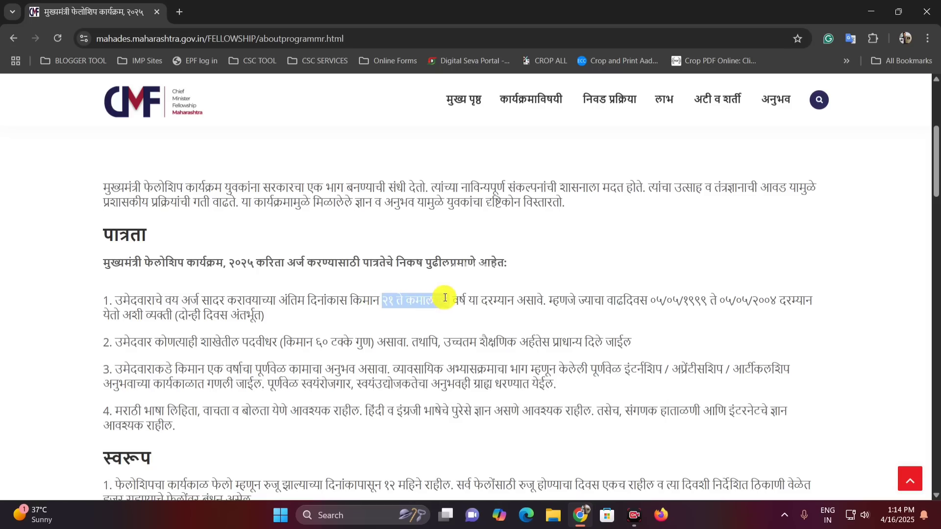
click(444, 297)
drag(650, 300, 818, 316)
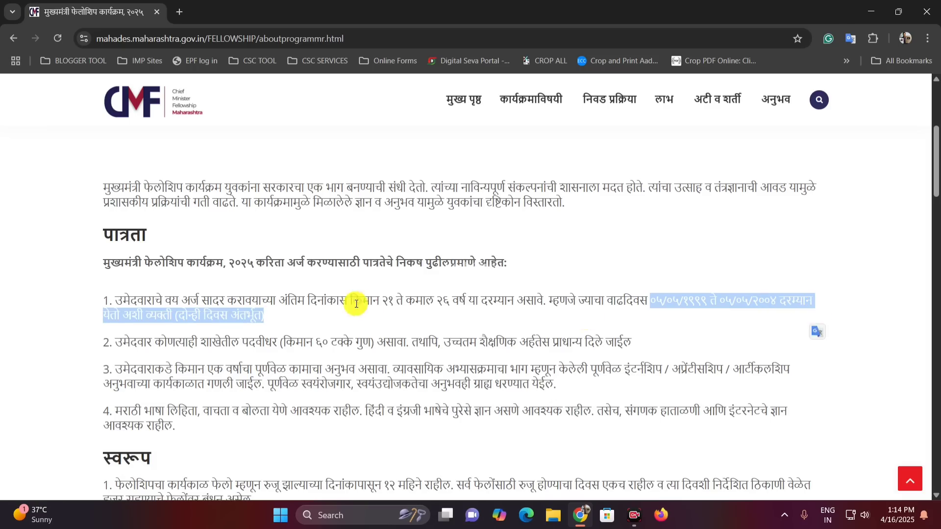
- Read eligibility criterion 2 on the required degree, the minimum marks and the preference for higher qualifications
scroll(343, 302, down, 2)
click(332, 282)
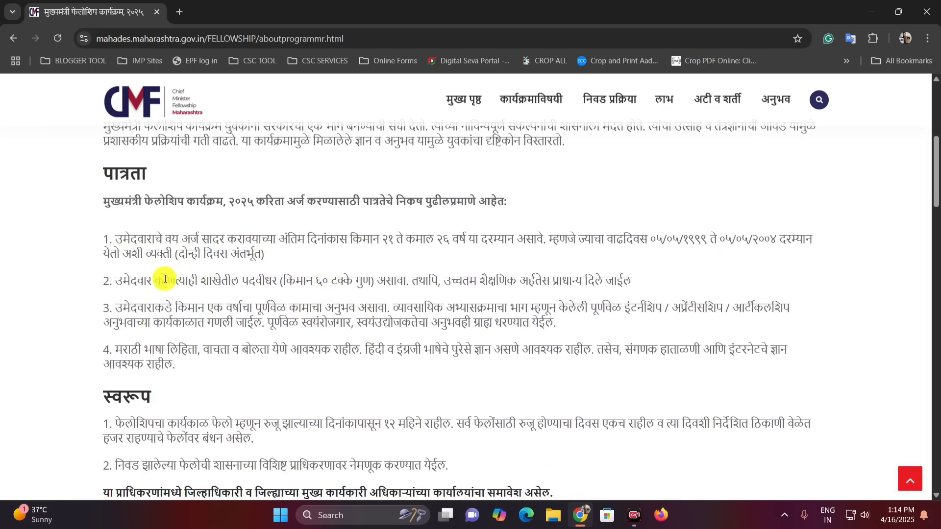
drag(165, 279, 258, 280)
double_click(271, 277)
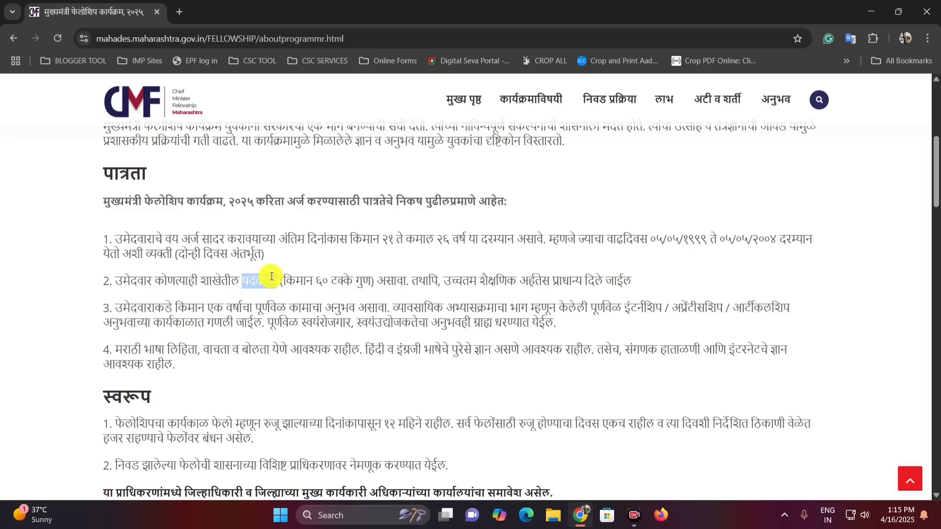
drag(314, 280, 396, 277)
drag(460, 278, 620, 275)
click(560, 296)
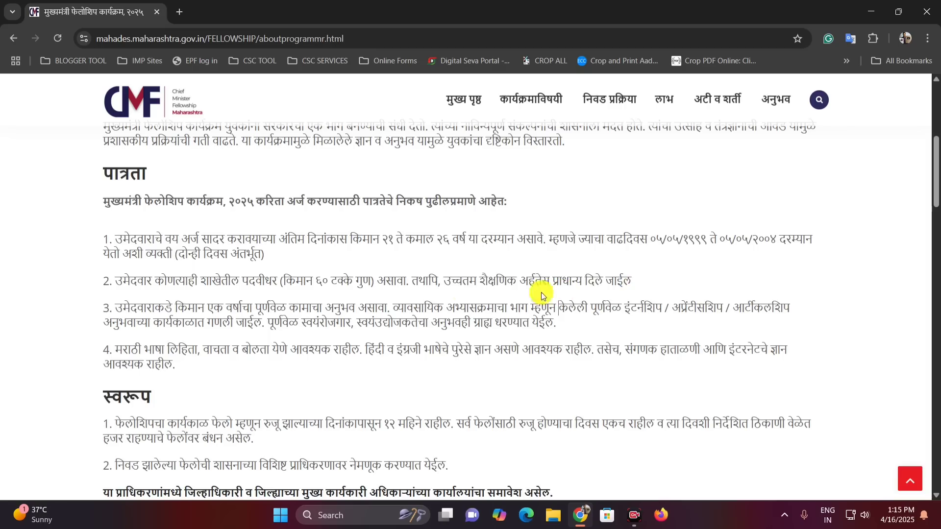
drag(247, 278, 270, 278)
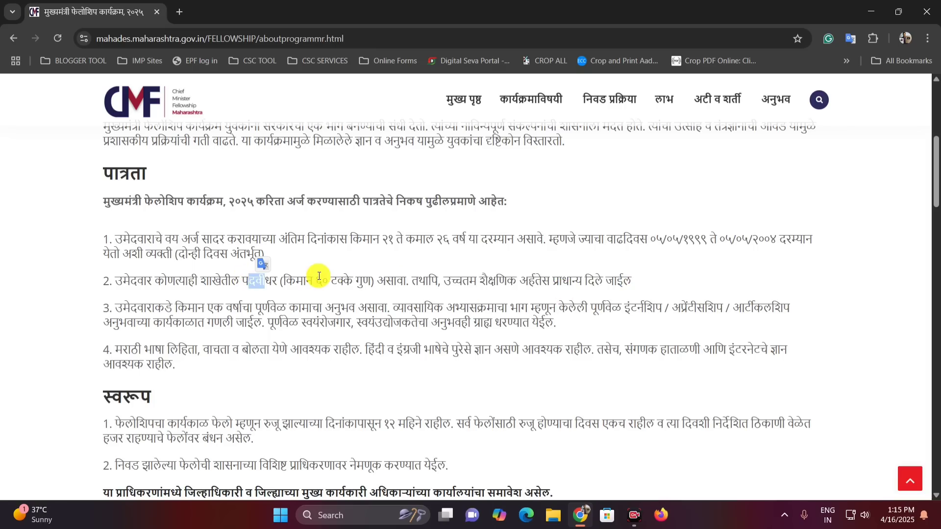
- Read the start of eligibility criterion 3 on the minimum full-time work experience
click(197, 308)
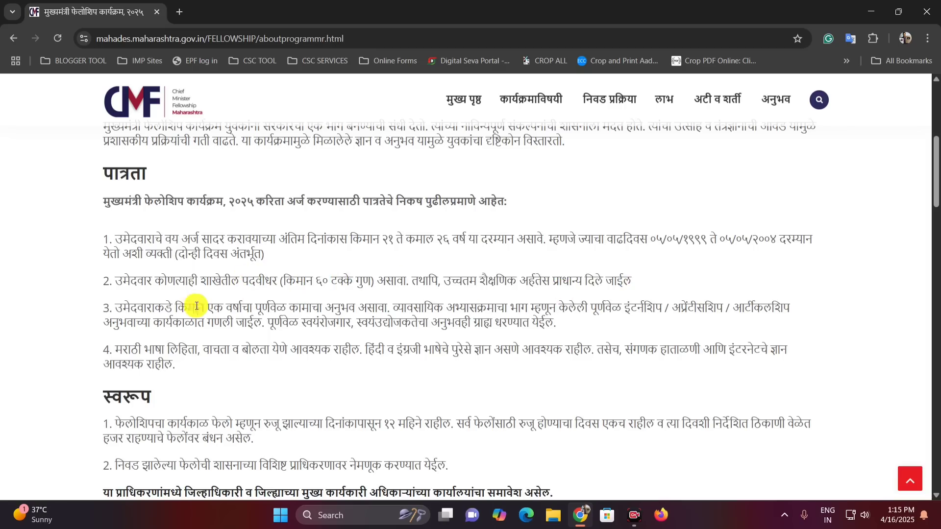
drag(301, 307, 367, 304)
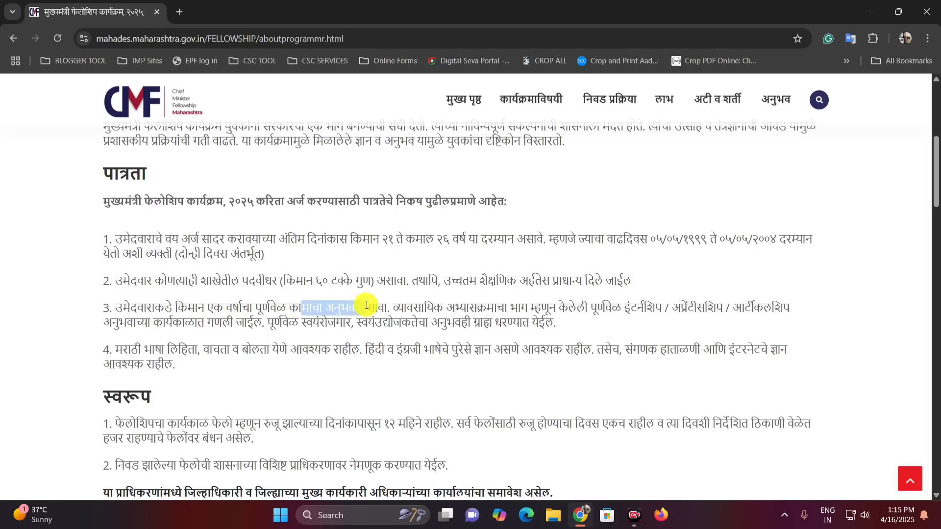
click(389, 307)
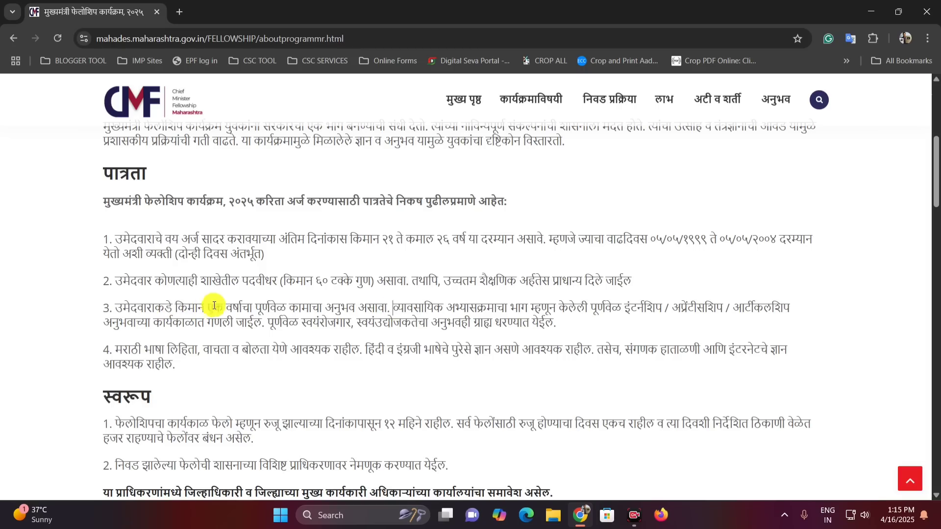
drag(226, 307, 399, 305)
click(407, 306)
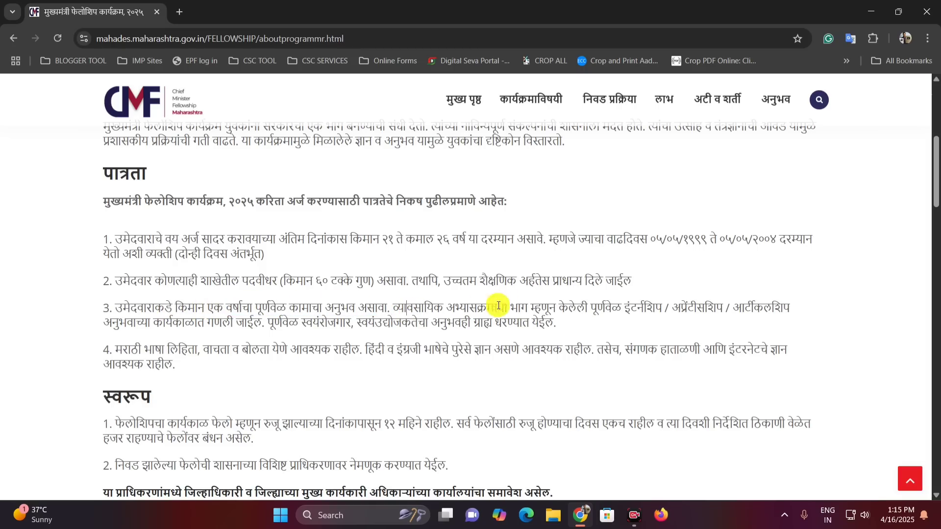
- Read the rest of criterion 3 on whether internships, apprenticeships, articleships and self-employment count as experience
drag(562, 305, 767, 305)
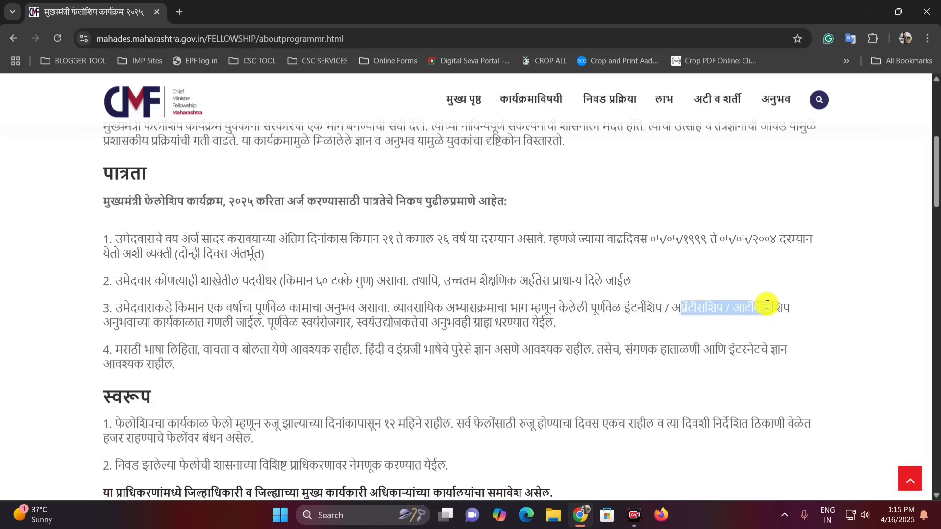
drag(173, 324, 258, 324)
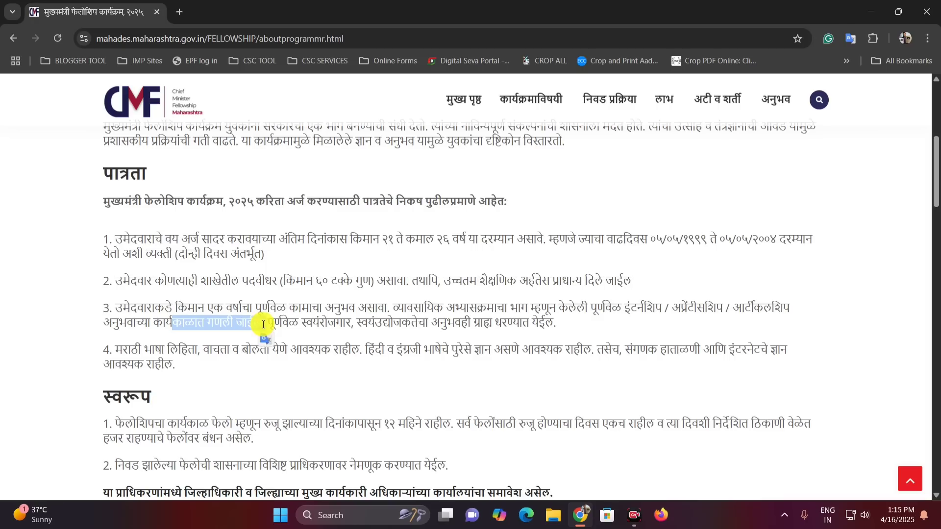
click(291, 321)
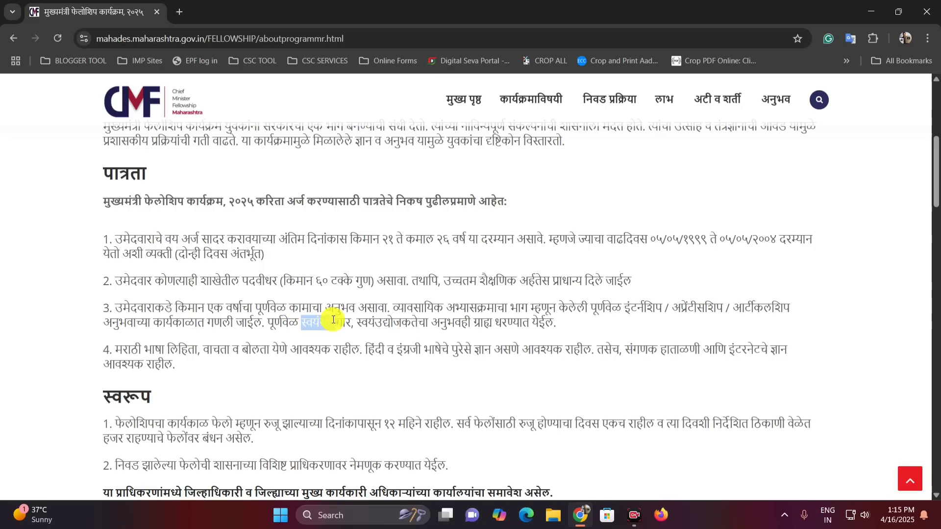
drag(333, 319, 567, 321)
click(493, 335)
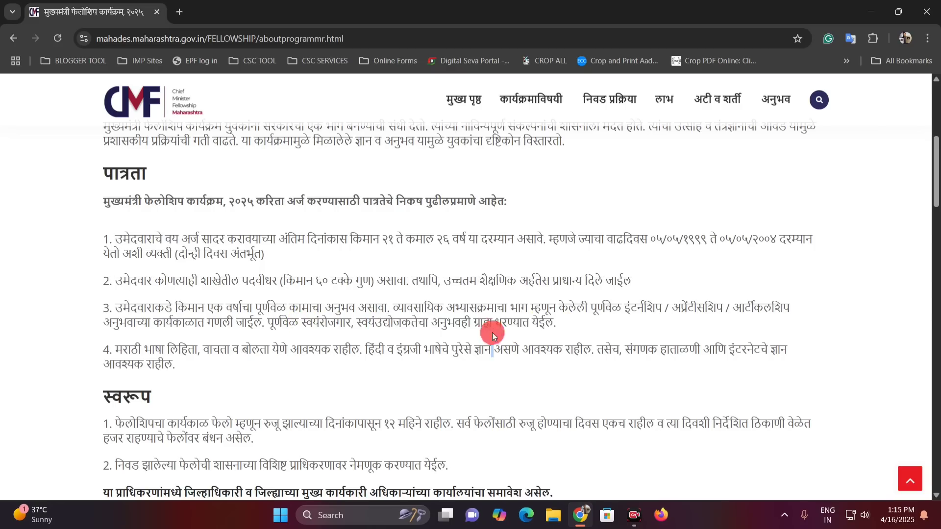
- Read eligibility criterion 4 on Marathi, Hindi and English language skills and on computer and internet knowledge
click(178, 350)
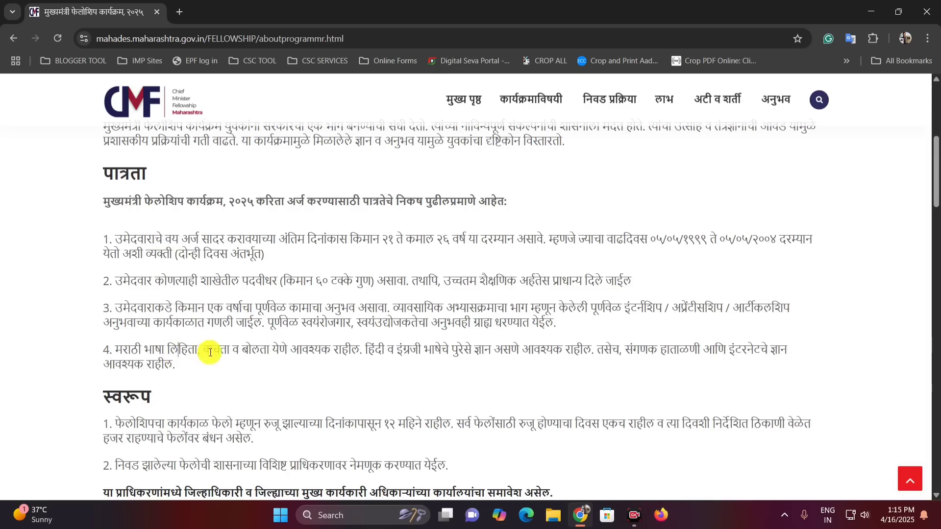
drag(210, 352, 804, 348)
click(362, 349)
click(619, 349)
- Examine the programme format section for the fellowship's duration and where selected fellows are placed
scroll(185, 307, down, 5)
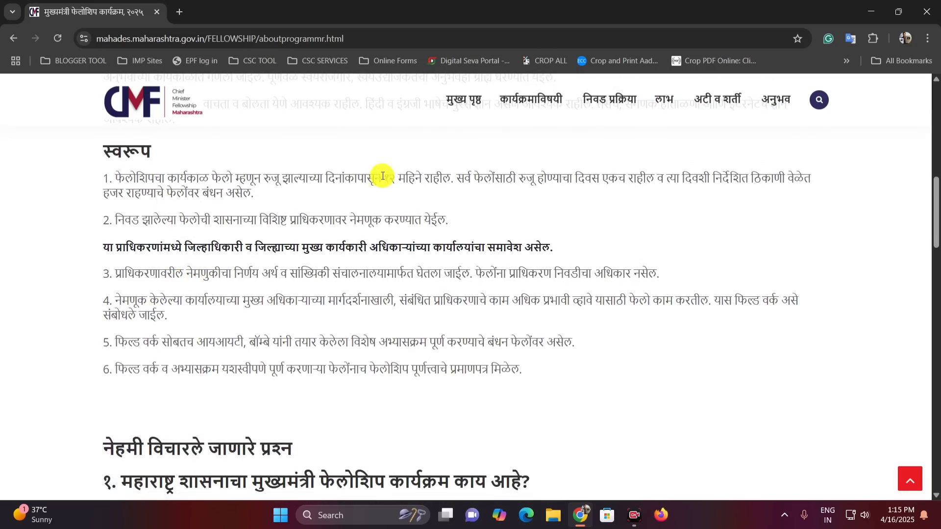
drag(382, 178, 455, 176)
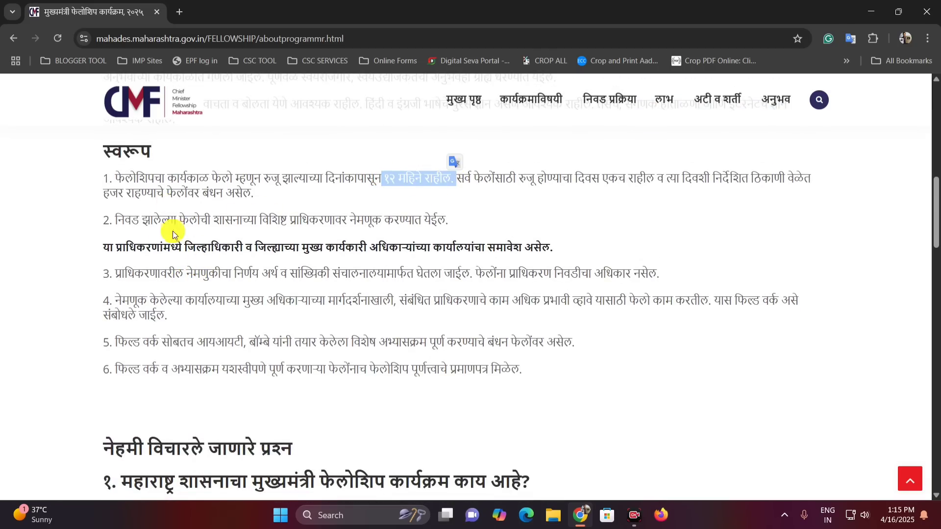
drag(267, 220, 410, 223)
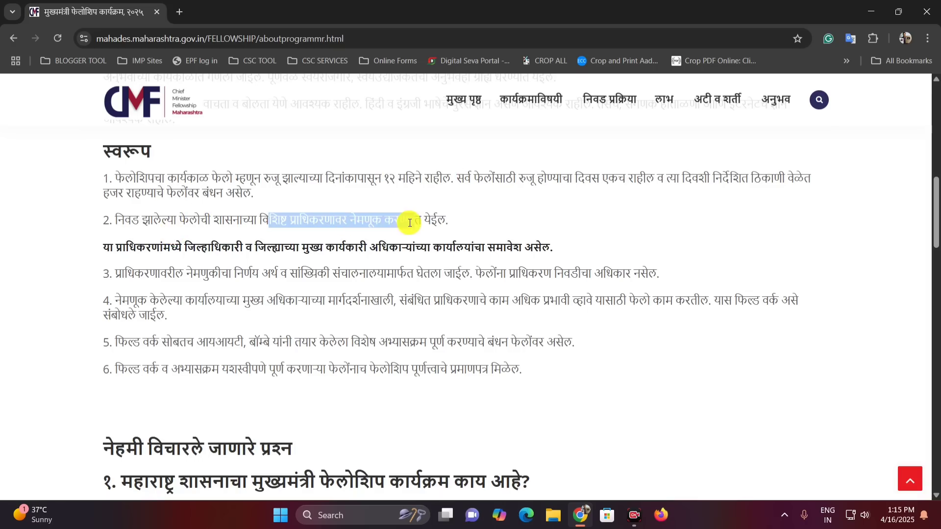
click(426, 218)
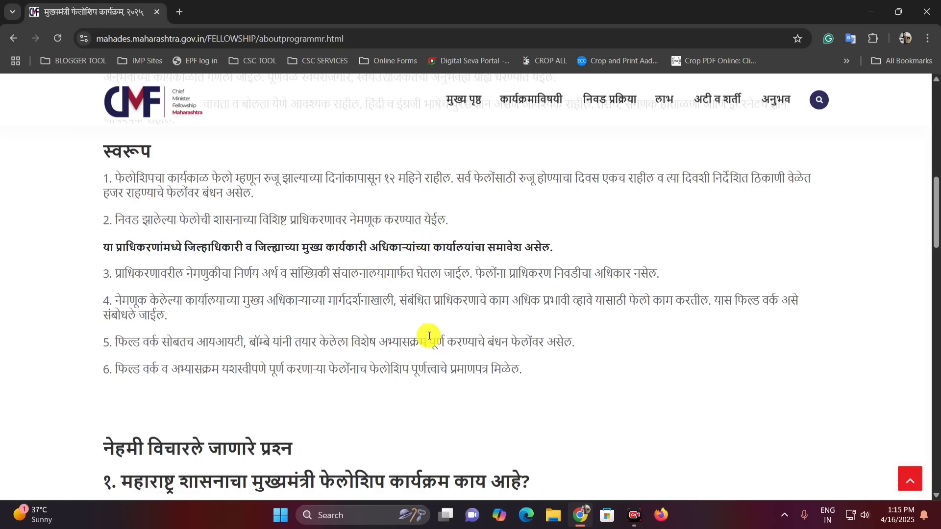
- Skim the remaining FAQs, open the fellowship's benefits page (लाभ) and find its list of benefits
scroll(686, 392, down, 15)
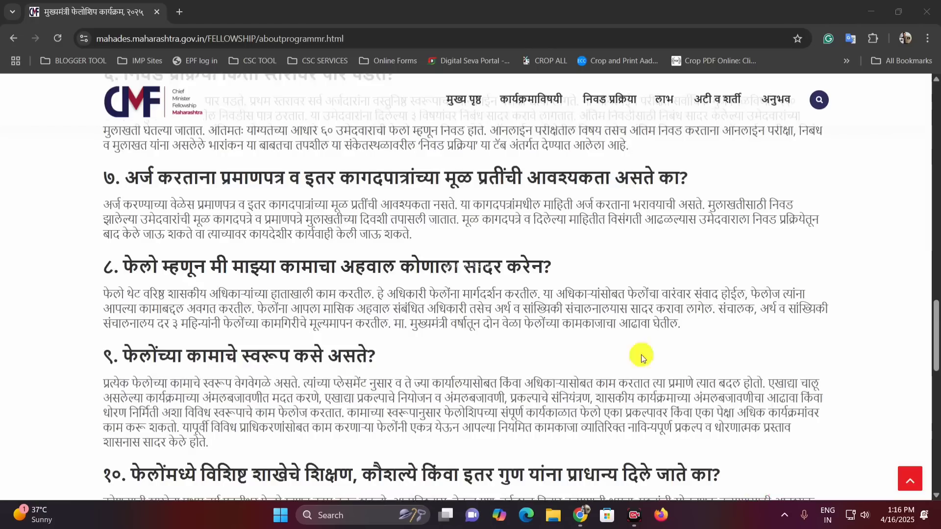
scroll(662, 245, up, 13)
click(668, 100)
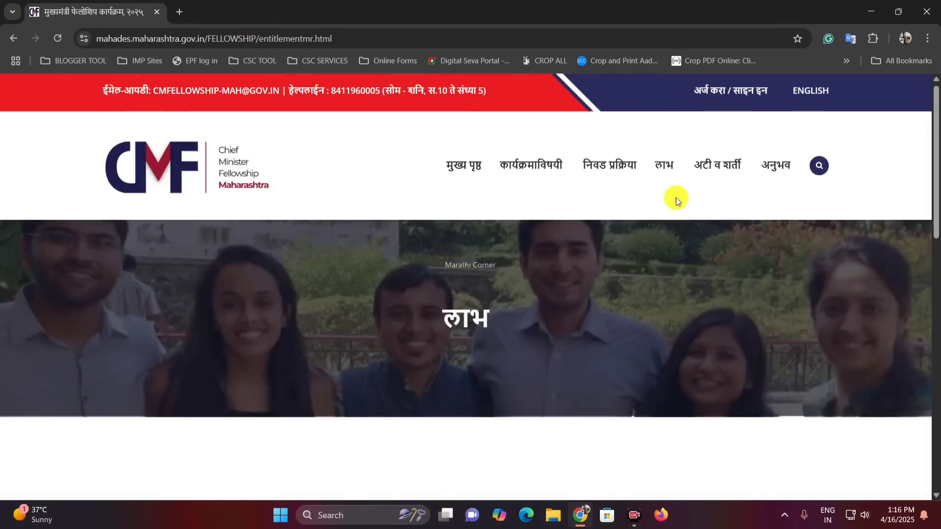
scroll(671, 201, down, 4)
scroll(662, 162, up, 4)
scroll(622, 300, down, 5)
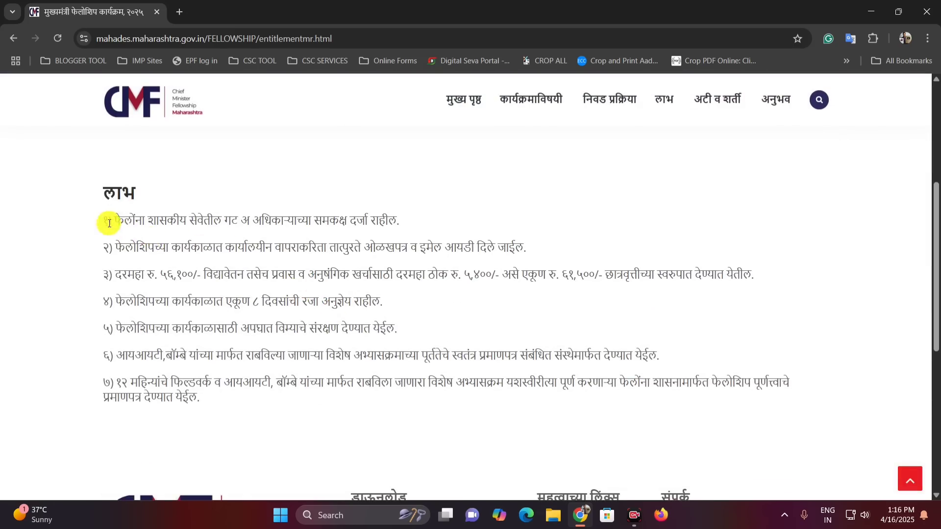
- Read benefits 1 and 2 on the fellows' equivalent officer rank, identity card and email ID
drag(248, 217, 370, 221)
click(396, 223)
drag(365, 247, 545, 250)
click(280, 276)
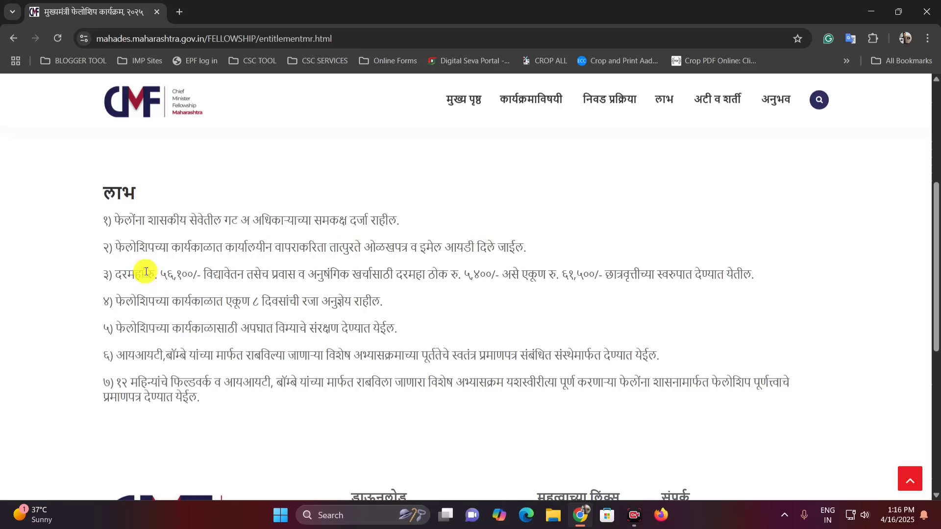
- Read benefit 3 on the monthly stipend, the travel and incidental allowance and the combined scholarship amount
drag(163, 270, 206, 277)
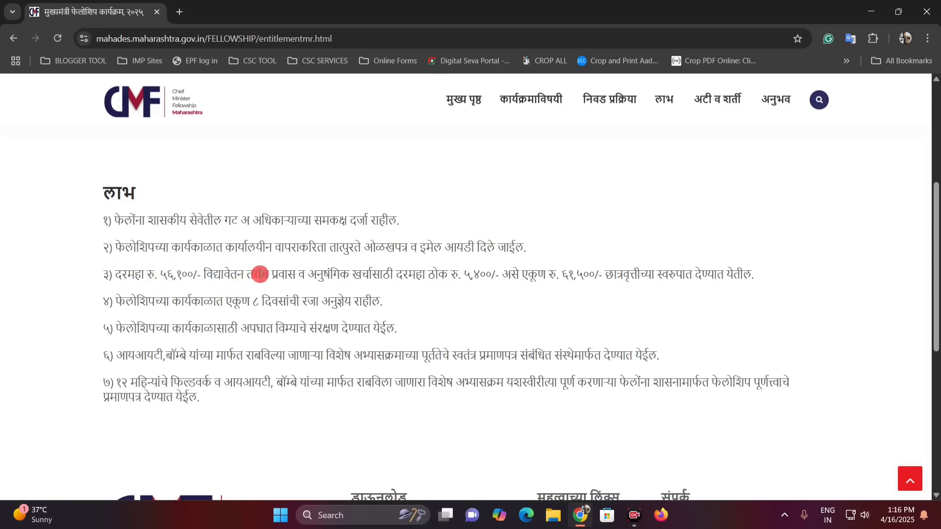
drag(324, 274, 485, 275)
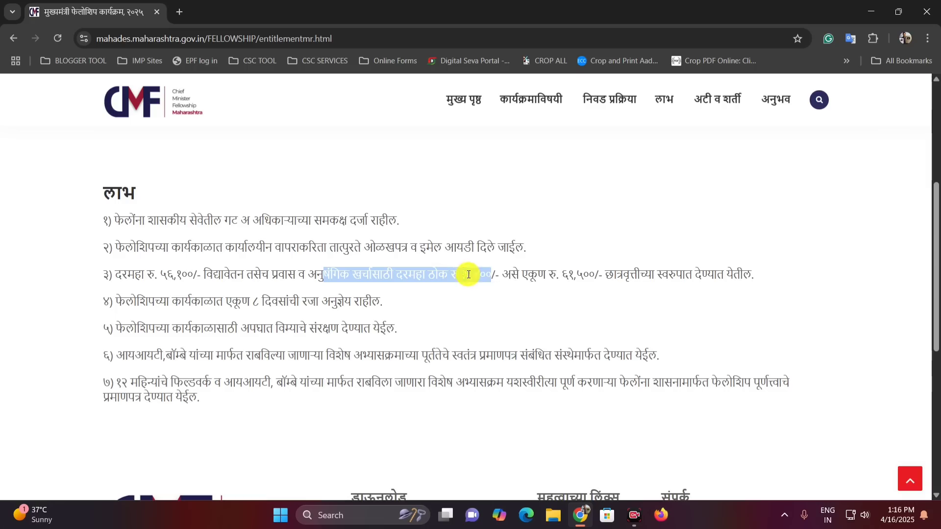
click(541, 273)
drag(563, 272, 646, 275)
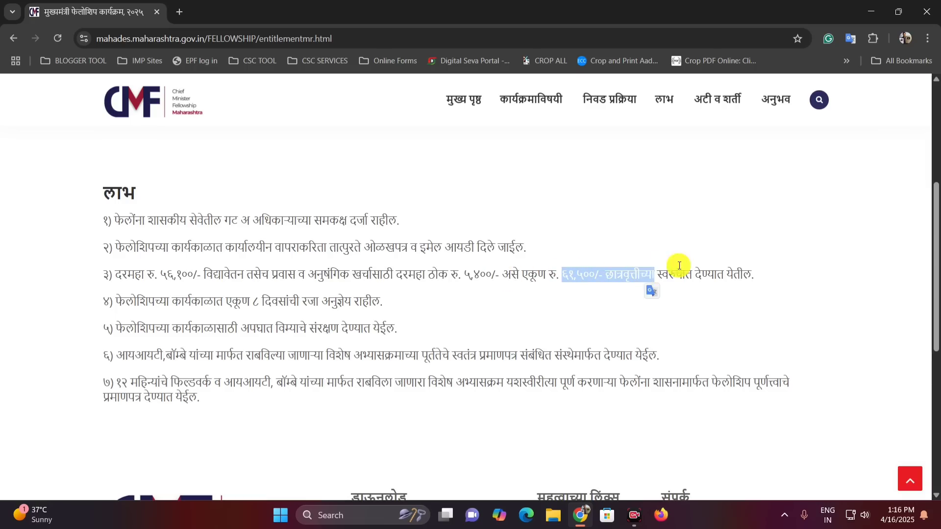
click(615, 267)
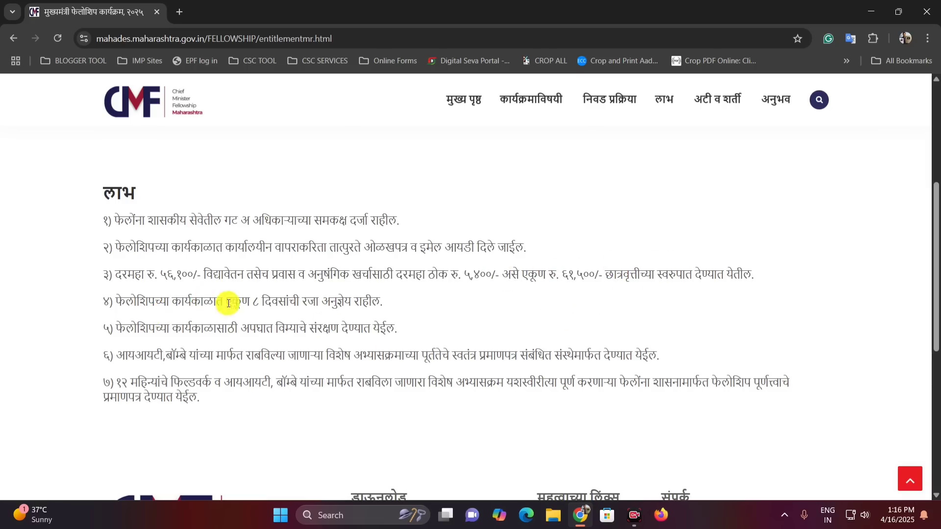
- Read benefits 4 to 7 on permitted leave, accident insurance cover and the course and fellowship completion certificates
drag(252, 300, 369, 301)
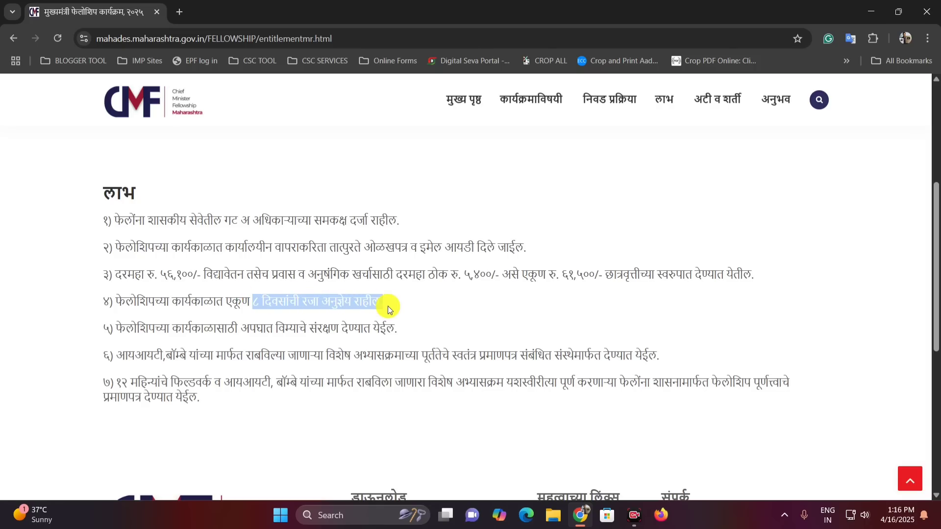
click(297, 304)
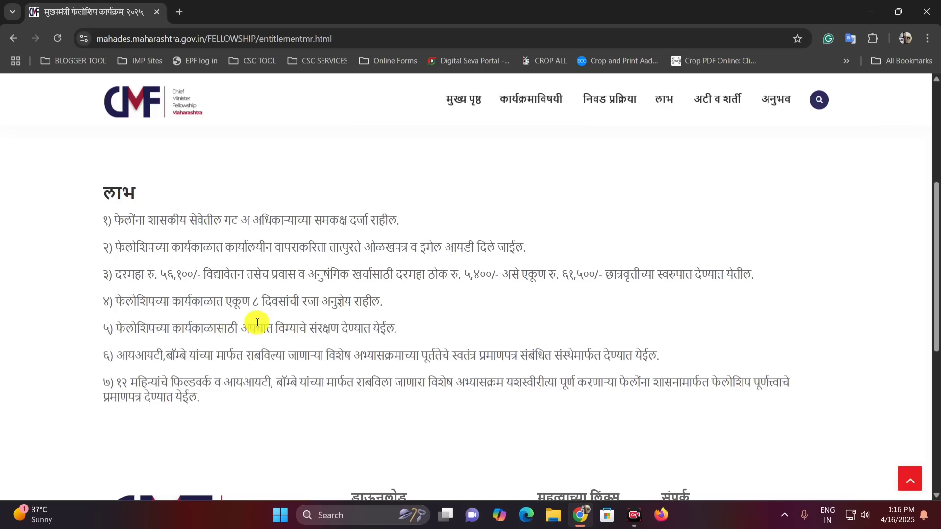
drag(250, 327, 406, 324)
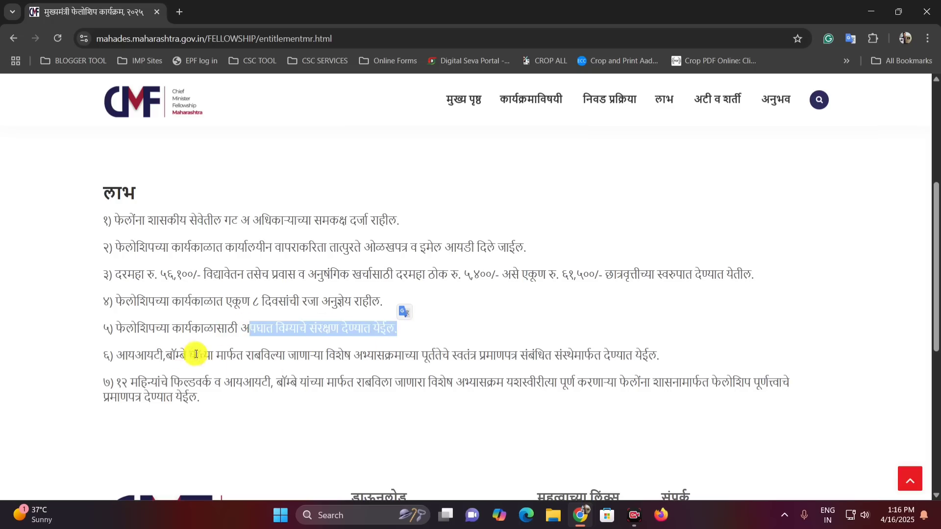
drag(216, 355, 413, 351)
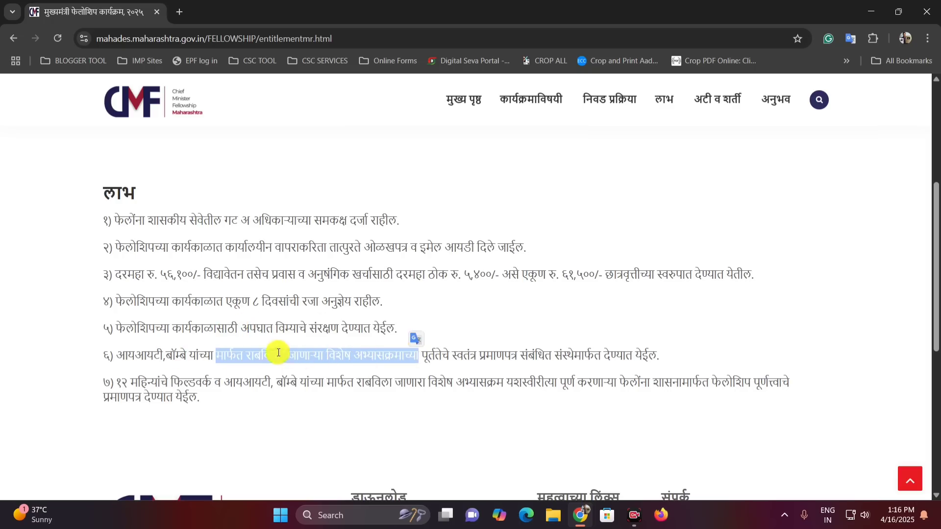
drag(161, 382, 446, 385)
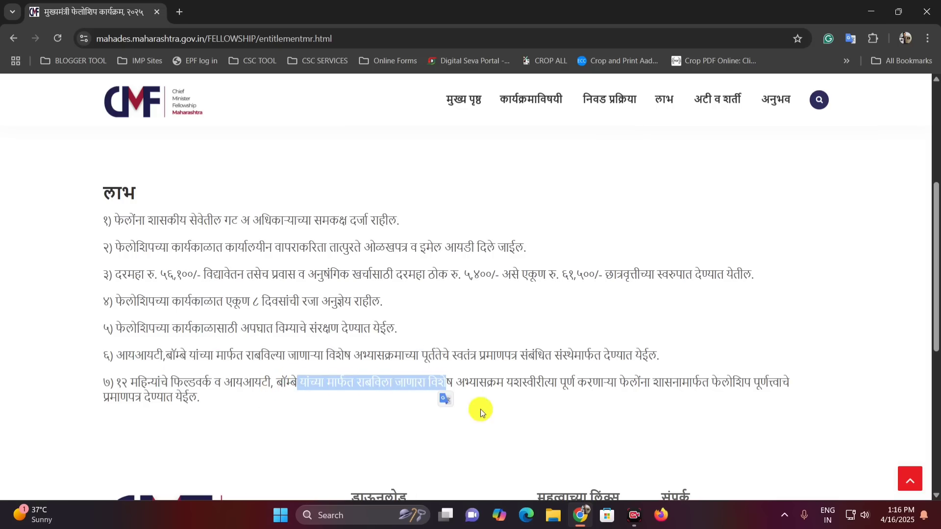
- Finish reading benefit 7 on the completion certificate and skim the conditions on the terms and conditions page (अटी व शर्ती)
drag(538, 382, 670, 395)
scroll(563, 365, down, 1)
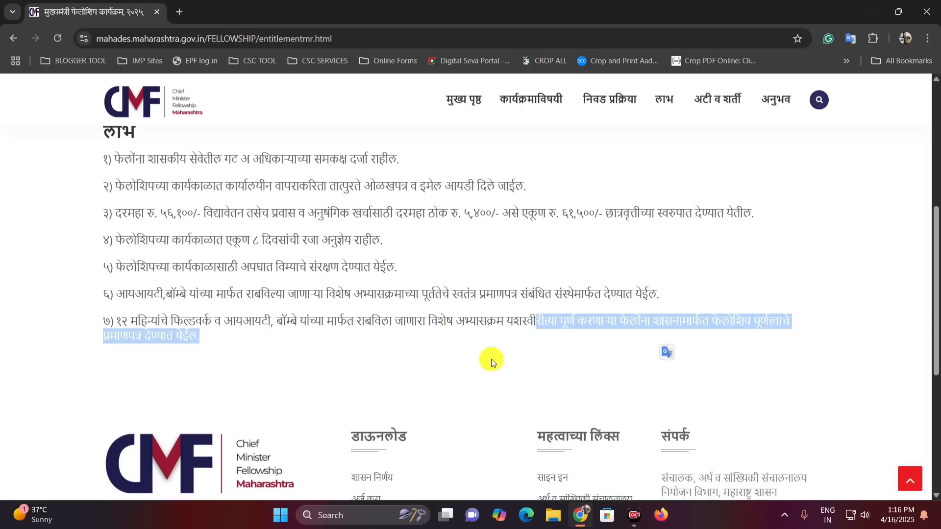
scroll(489, 357, up, 1)
click(717, 101)
scroll(530, 318, down, 5)
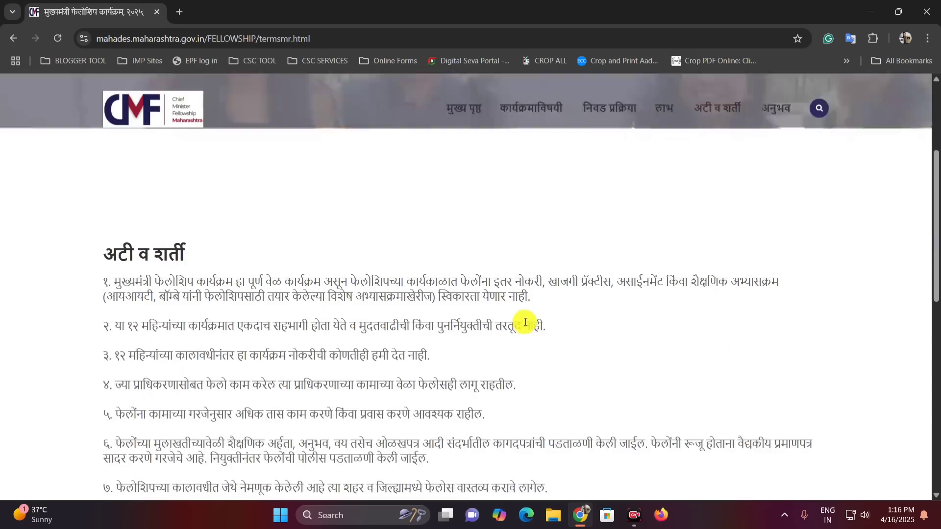
scroll(481, 334, down, 4)
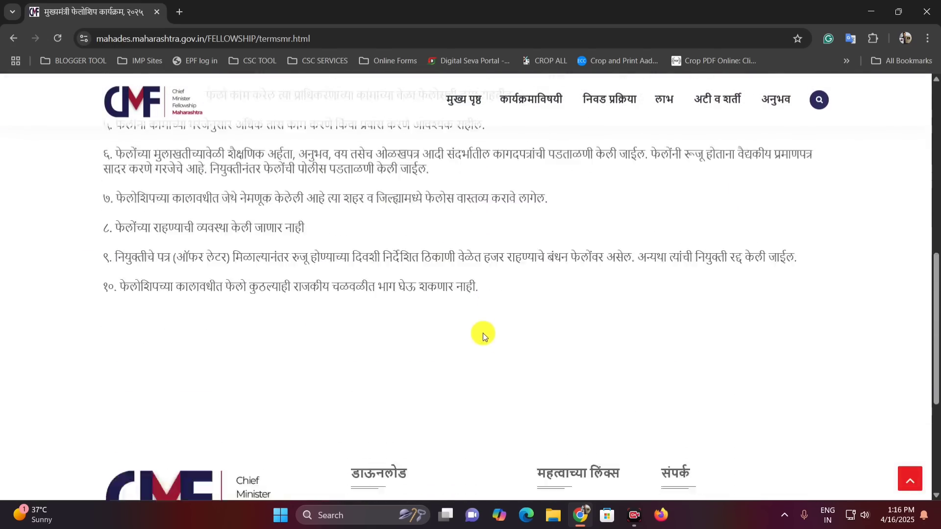
scroll(710, 305, up, 10)
- Return to the fellowship's home page (मुख्य पृष्ठ) and open the application page through the अर्ज करा link in the banner
click(460, 168)
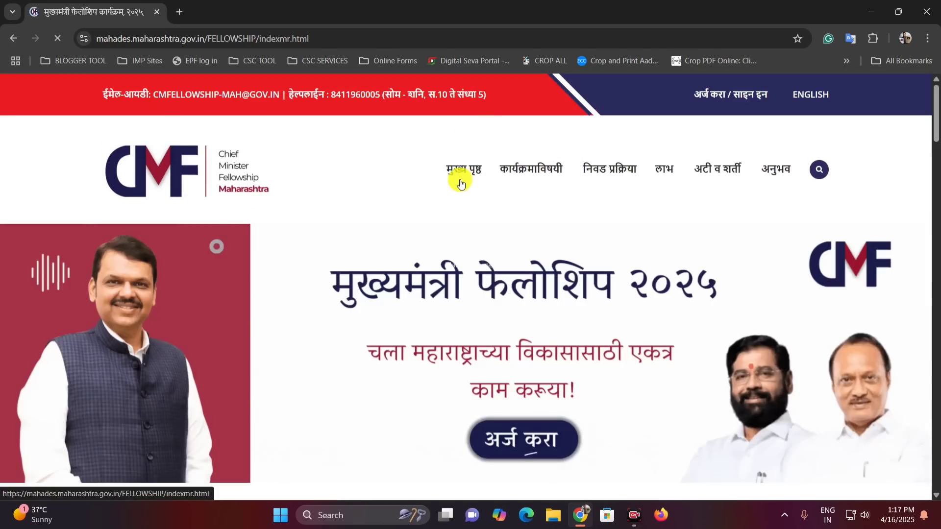
scroll(477, 178, down, 3)
scroll(459, 274, up, 3)
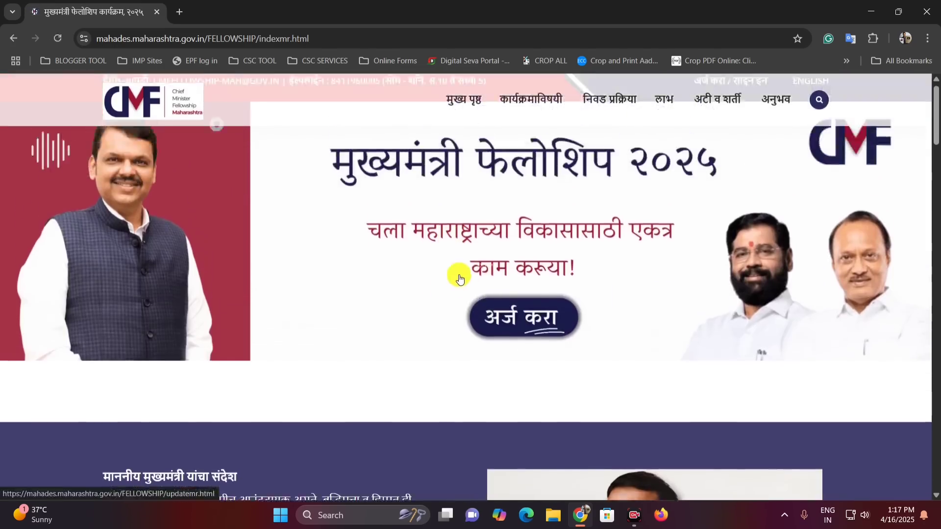
scroll(503, 301, down, 3)
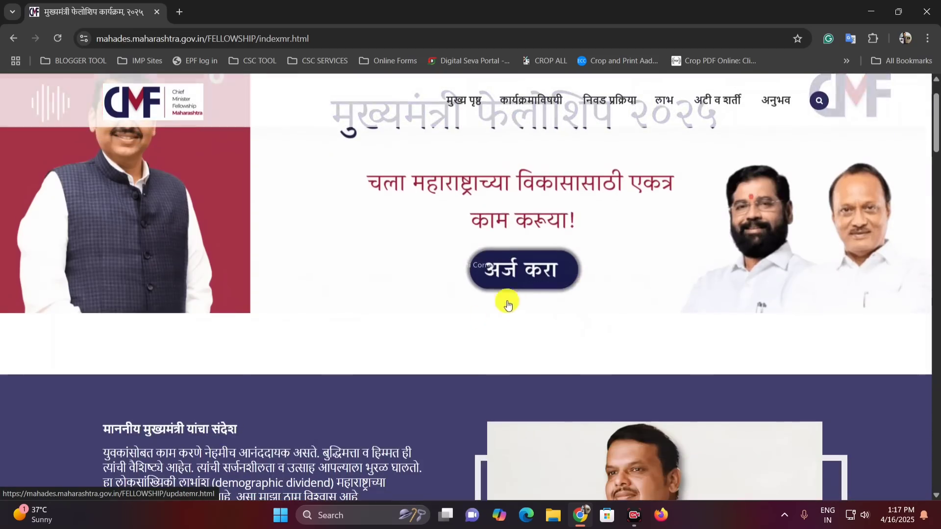
click(524, 281)
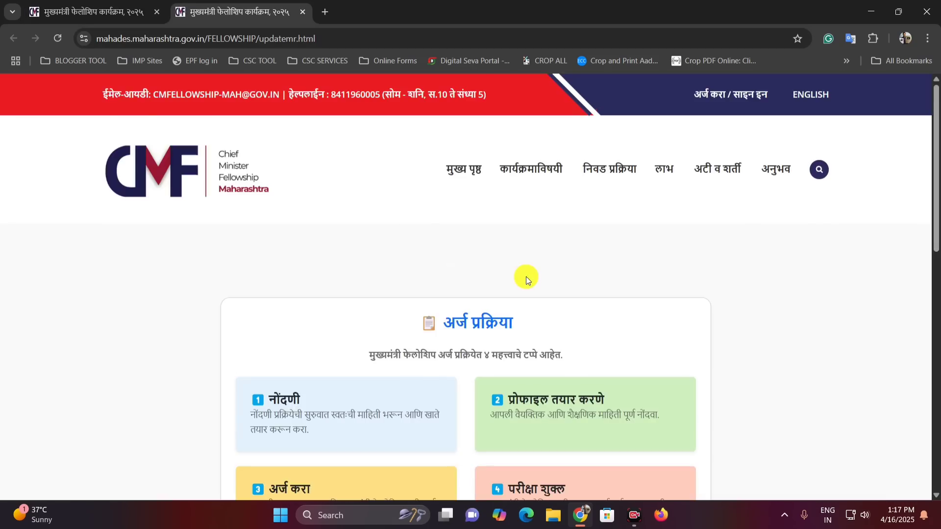
- Read the application process stages: registration, profile creation, applying and examination fee
scroll(508, 269, down, 5)
scroll(487, 268, up, 4)
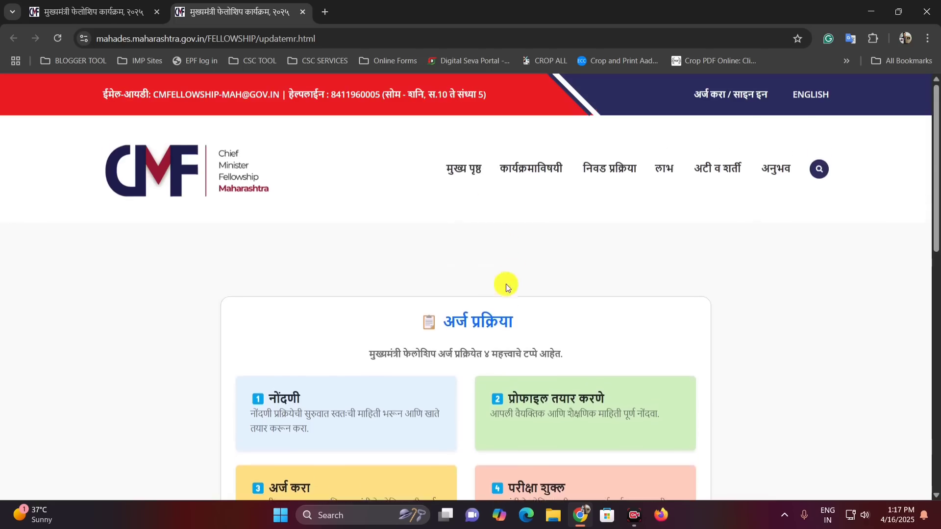
scroll(506, 284, down, 3)
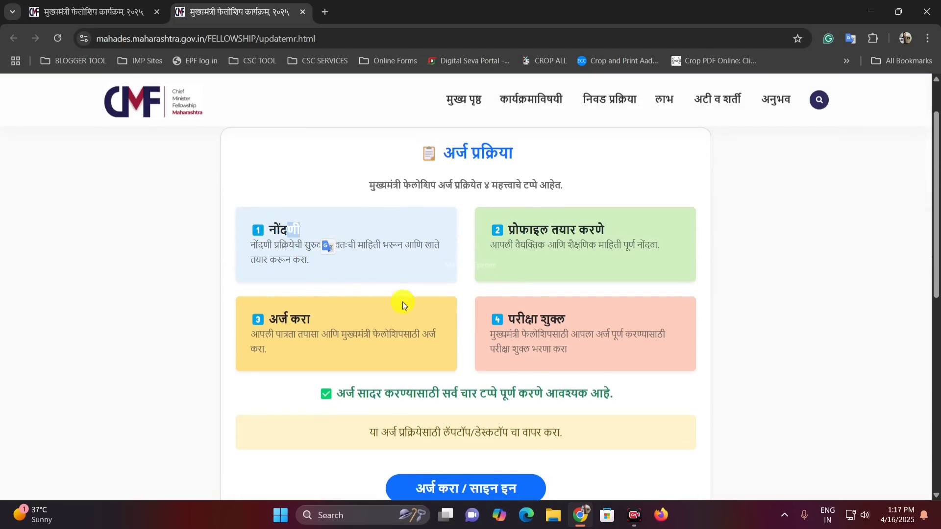
click(523, 317)
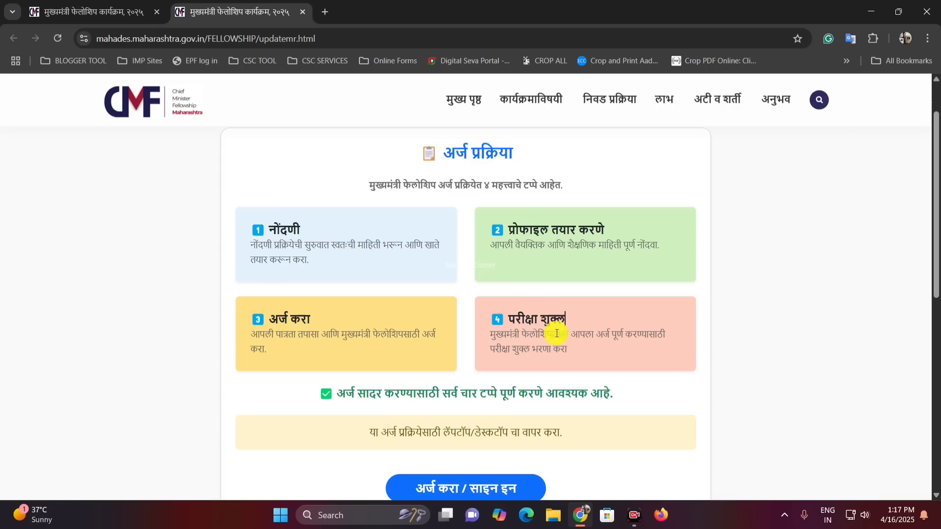
- Proceed to the applicant login page (अर्ज करा / साइन इन) and open the new user registration
scroll(521, 343, down, 2)
click(458, 379)
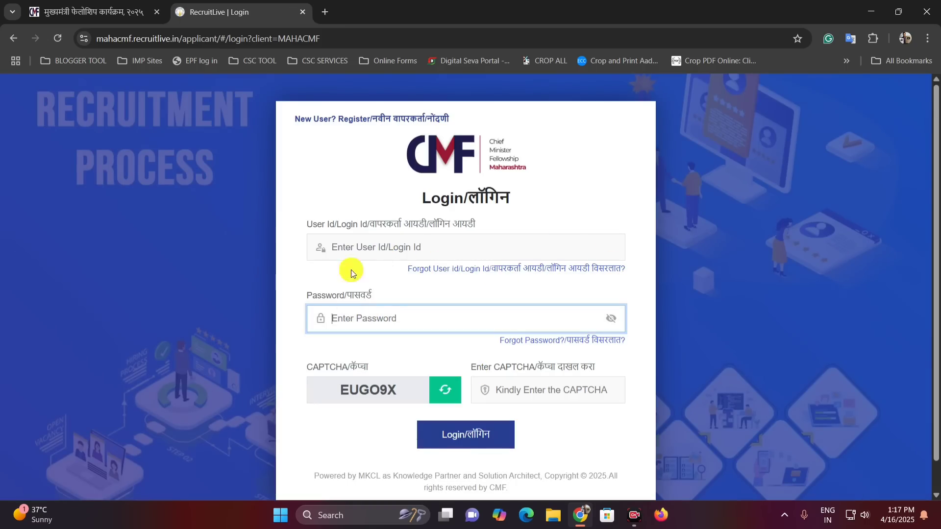
click(379, 248)
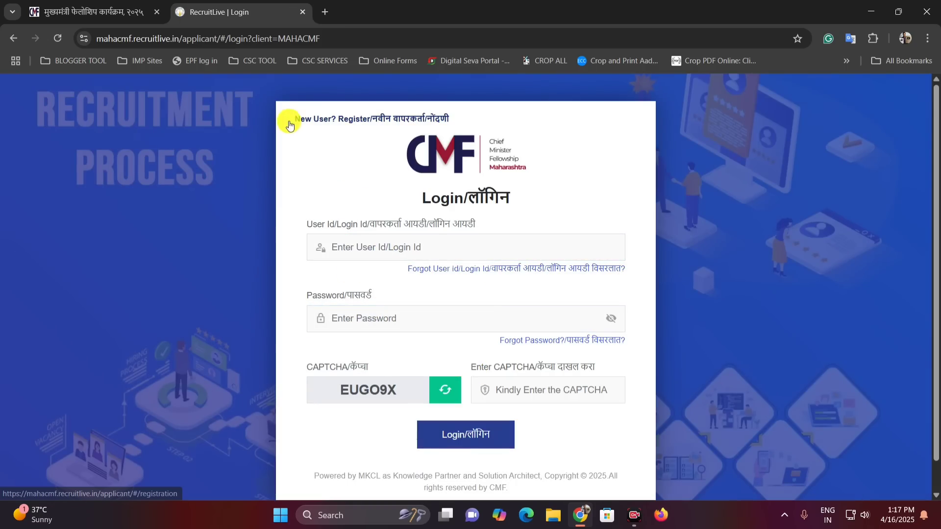
drag(296, 119, 472, 121)
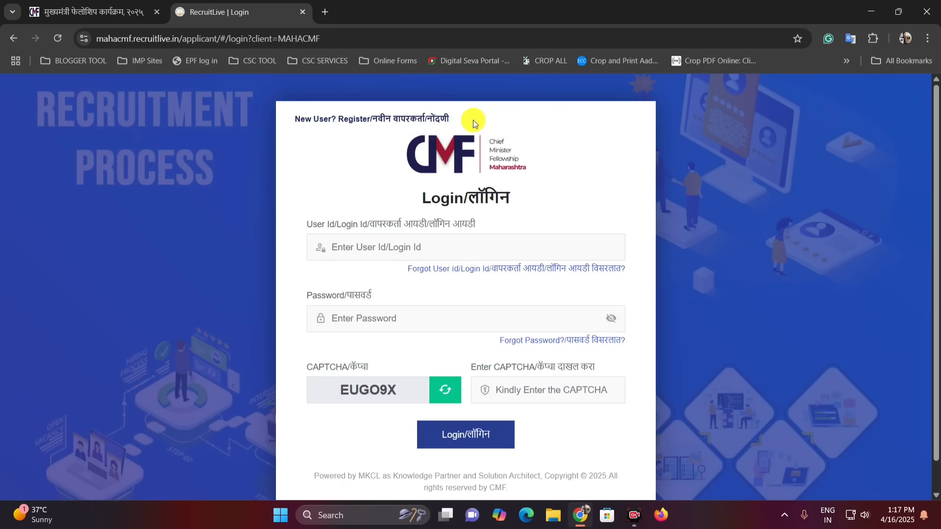
click(363, 118)
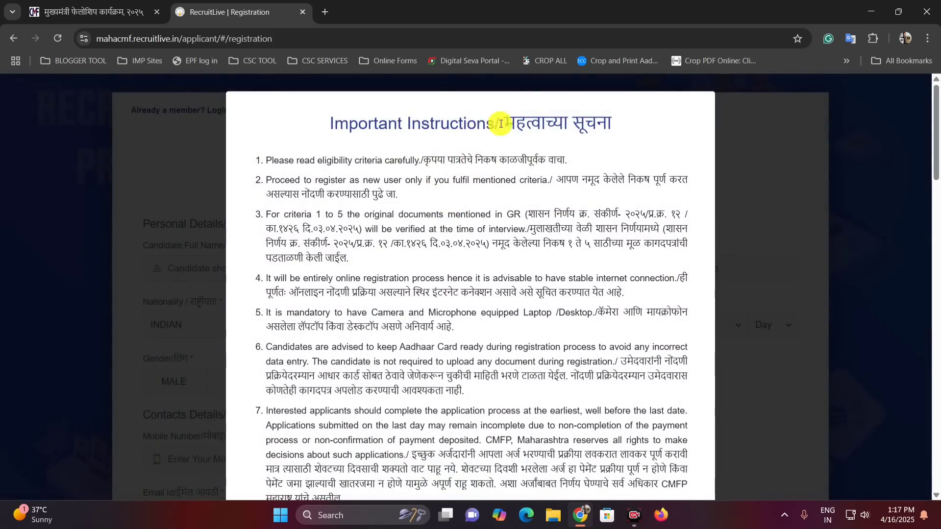
- Skim the Important Instructions, agree to the declaration at their end and continue to the registration form
drag(498, 124, 628, 151)
scroll(369, 251, down, 18)
scroll(369, 251, down, 8)
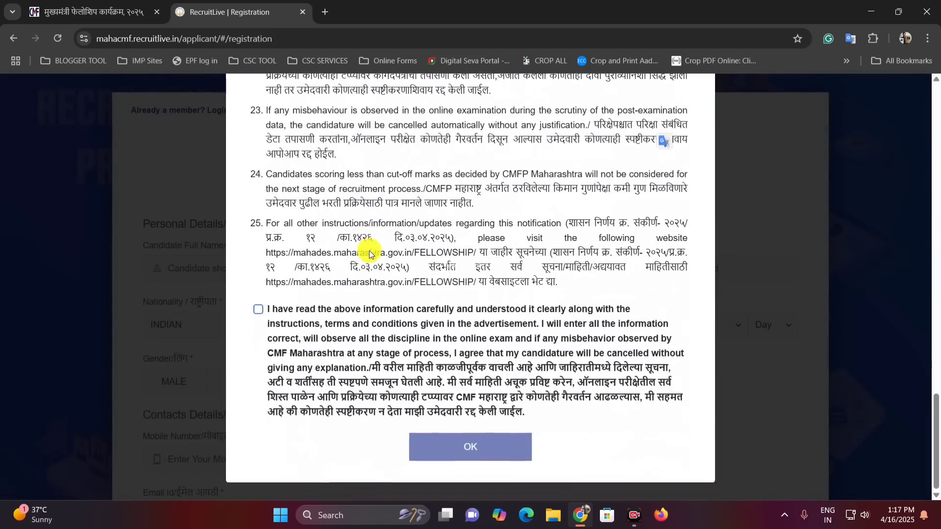
click(258, 309)
click(490, 446)
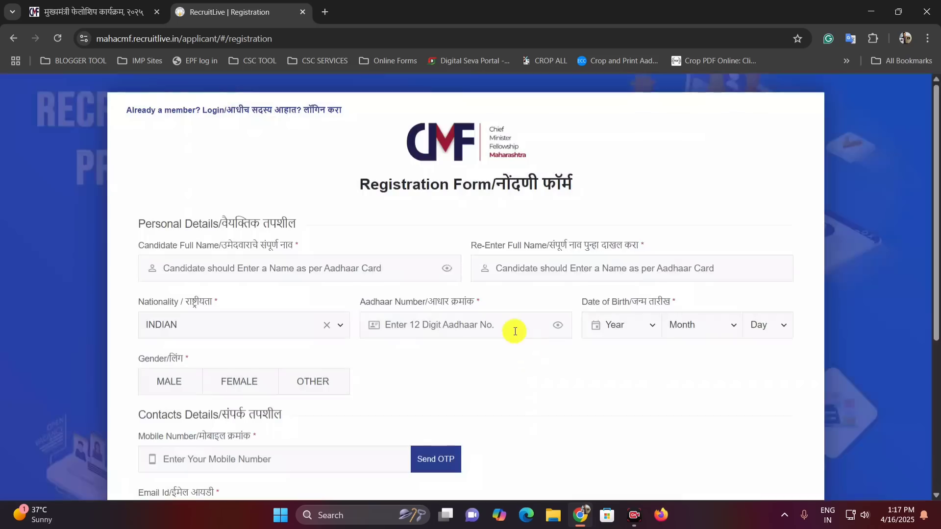
- Examine the registration form's heading and its Candidate Full Name and Re-Enter Full Name fields
drag(390, 185, 572, 185)
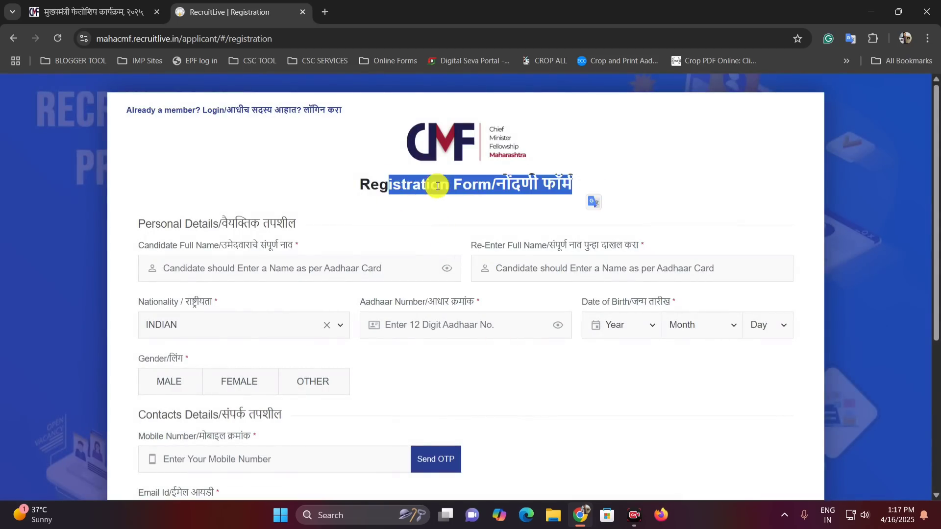
click(360, 275)
scroll(204, 203, down, 1)
click(204, 206)
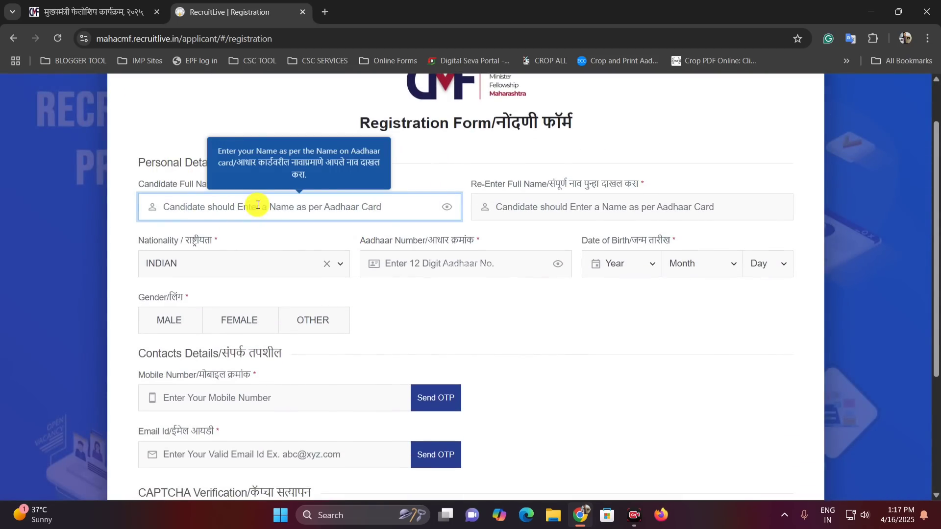
click(532, 207)
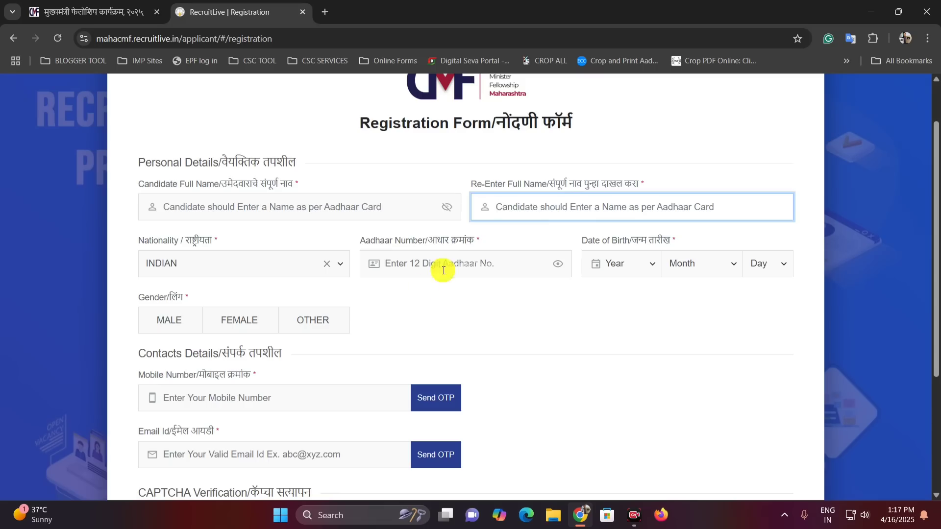
- Examine the Aadhaar Number field and the year, month and day choices for the date of birth
click(409, 261)
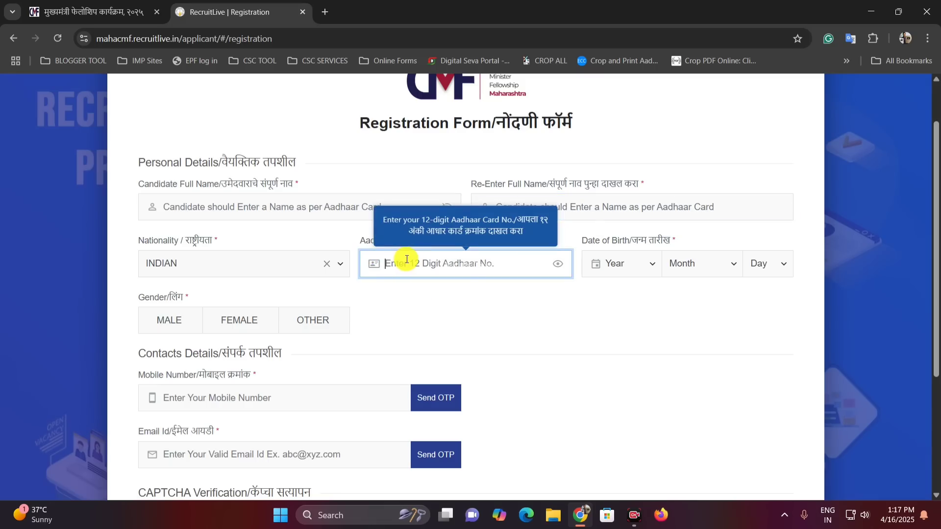
click(627, 263)
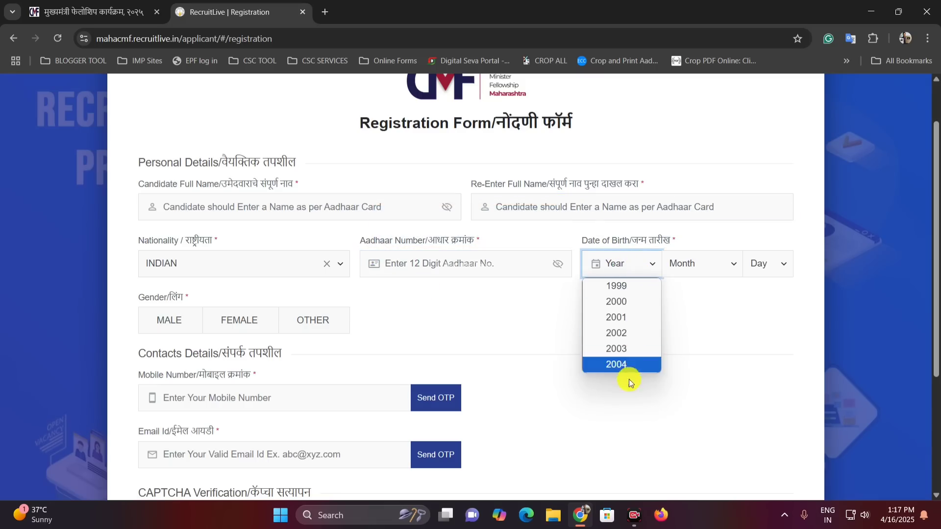
click(695, 264)
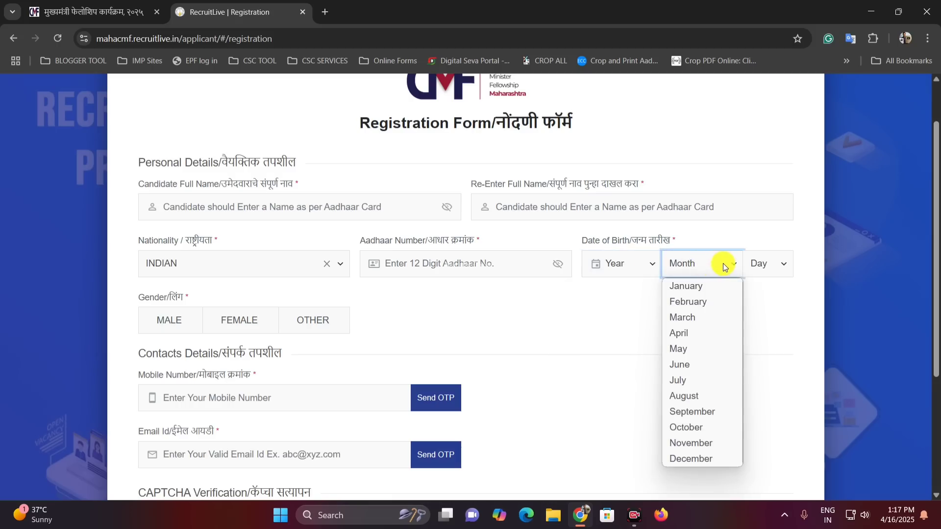
click(760, 264)
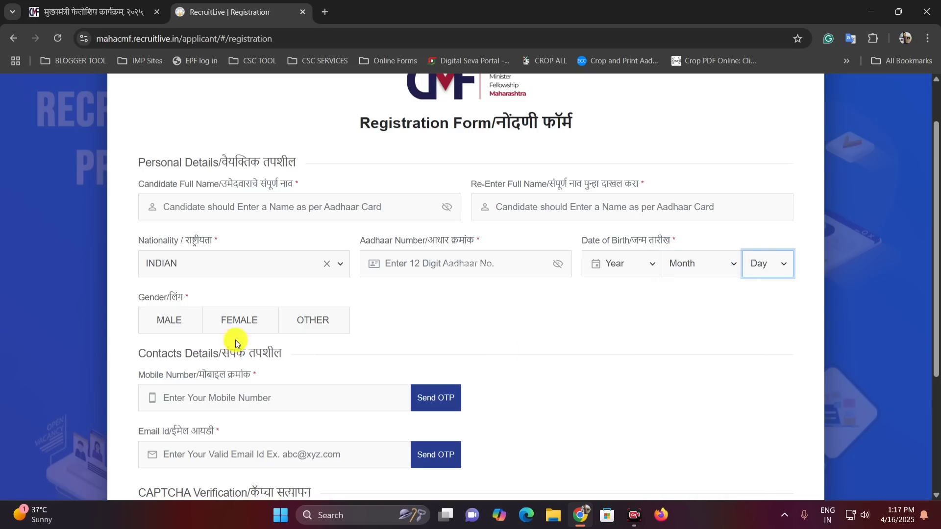
- Set the gender to MALE and go through the mobile number, email ID and CAPTCHA fields
click(162, 333)
scroll(231, 314, down, 3)
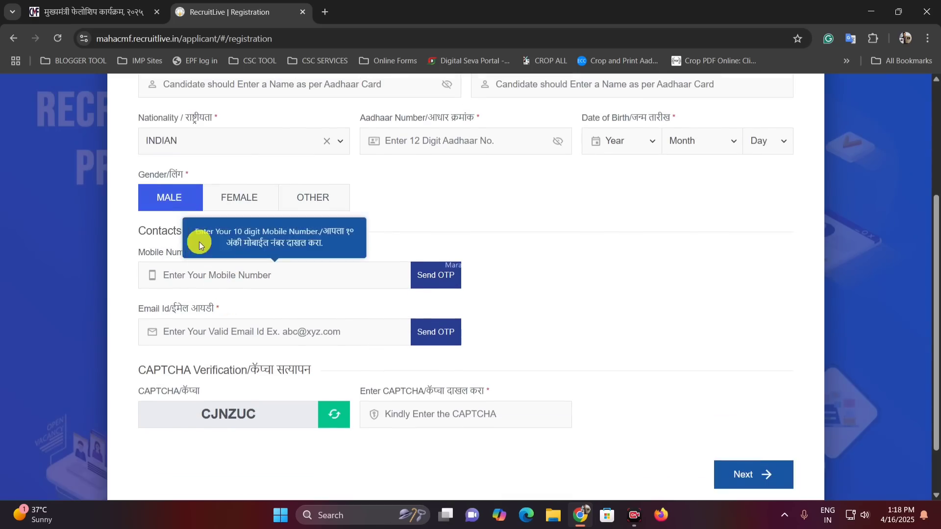
click(230, 275)
click(233, 332)
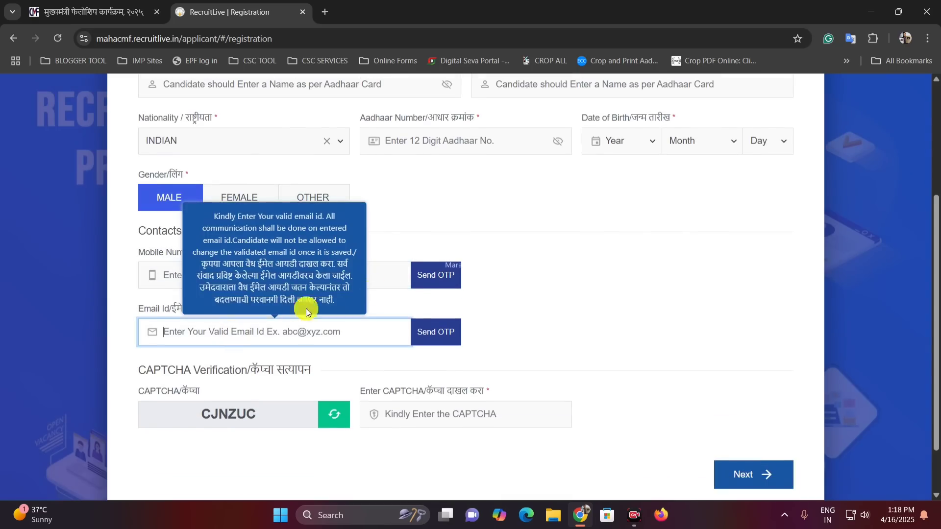
scroll(465, 328, down, 2)
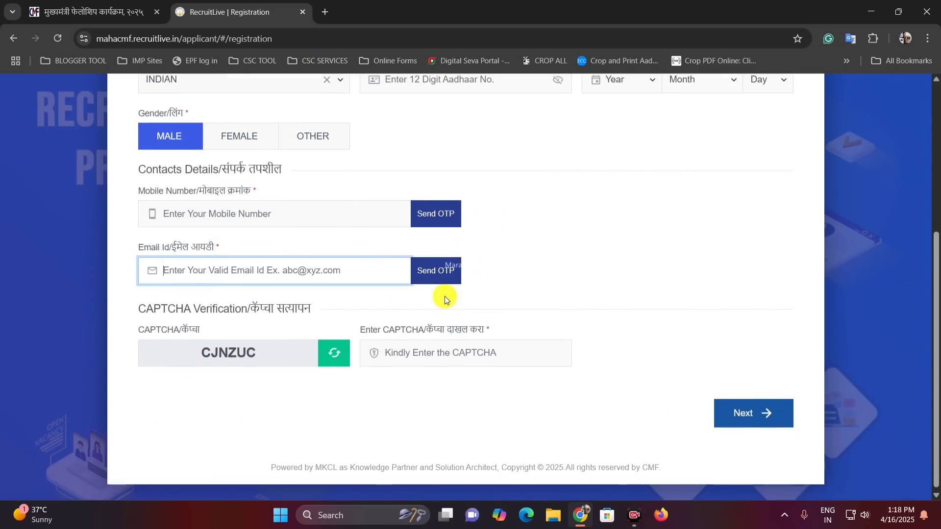
click(441, 345)
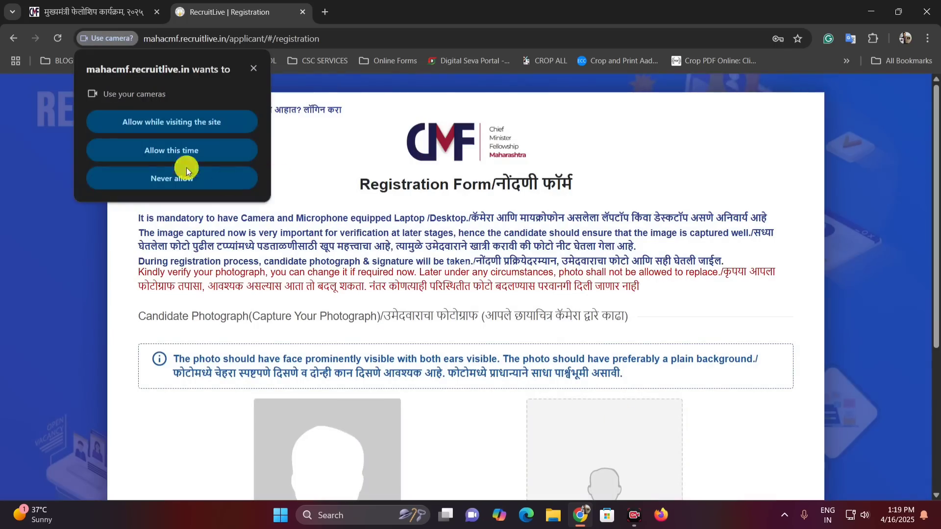
- Allow the registration site to use the camera while visiting and review the candidate photograph instructions
click(213, 125)
scroll(463, 205, down, 2)
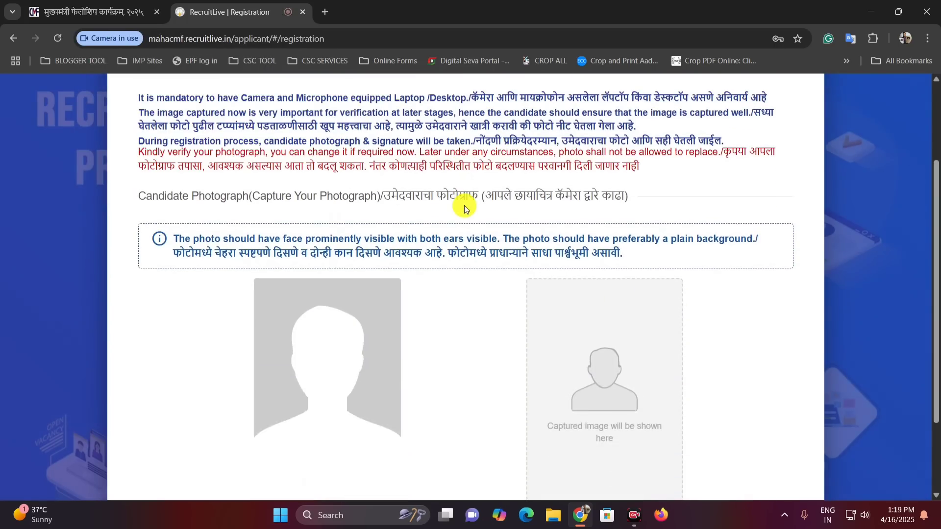
scroll(437, 213, up, 2)
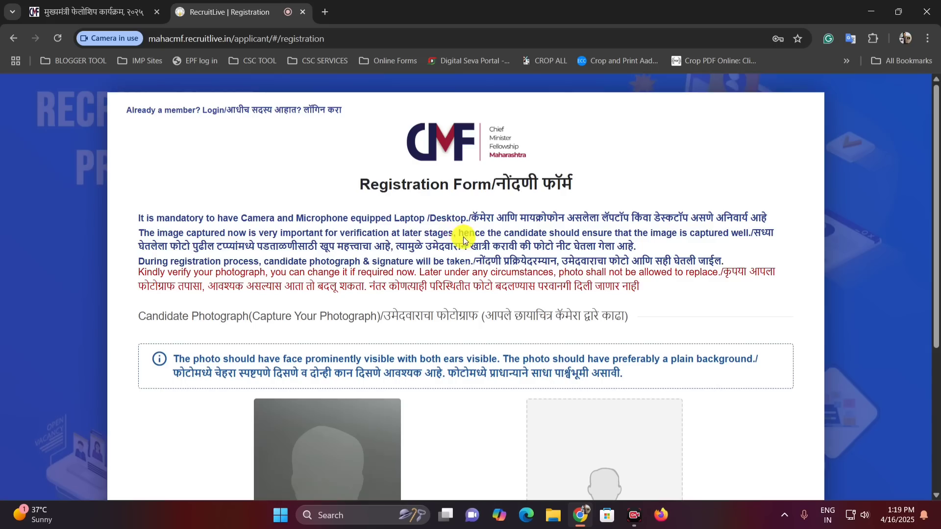
scroll(557, 331, down, 4)
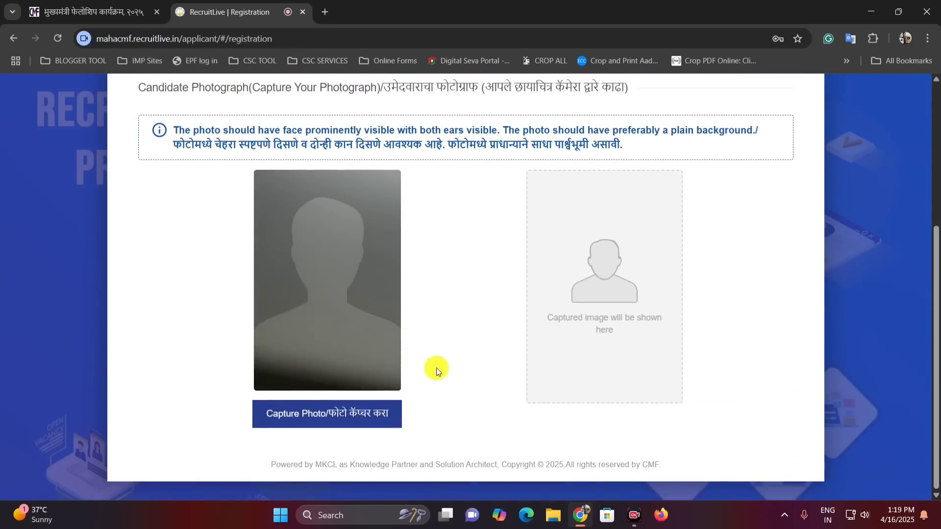
scroll(354, 334, up, 3)
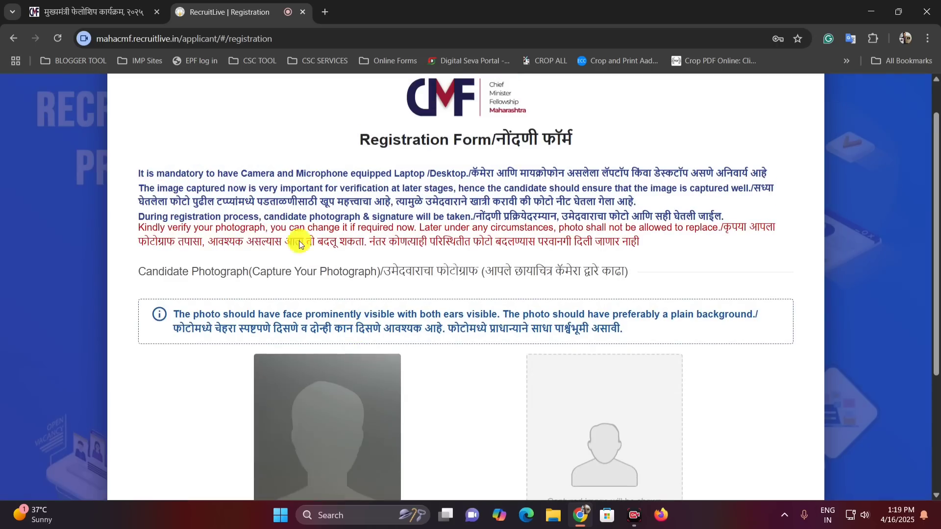
scroll(509, 307, up, 1)
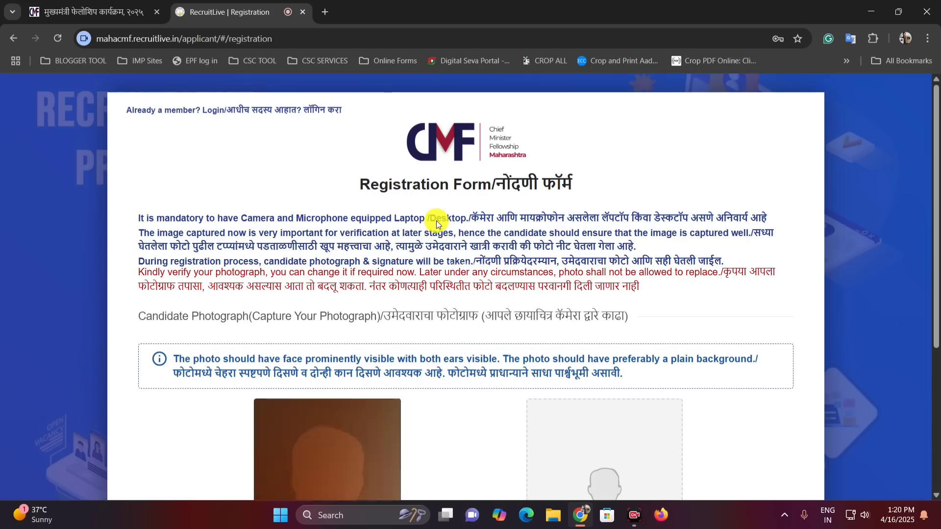
- Capture the candidate's photograph with the camera and go to the section for the photograph with Aadhaar Card
scroll(602, 250, down, 1)
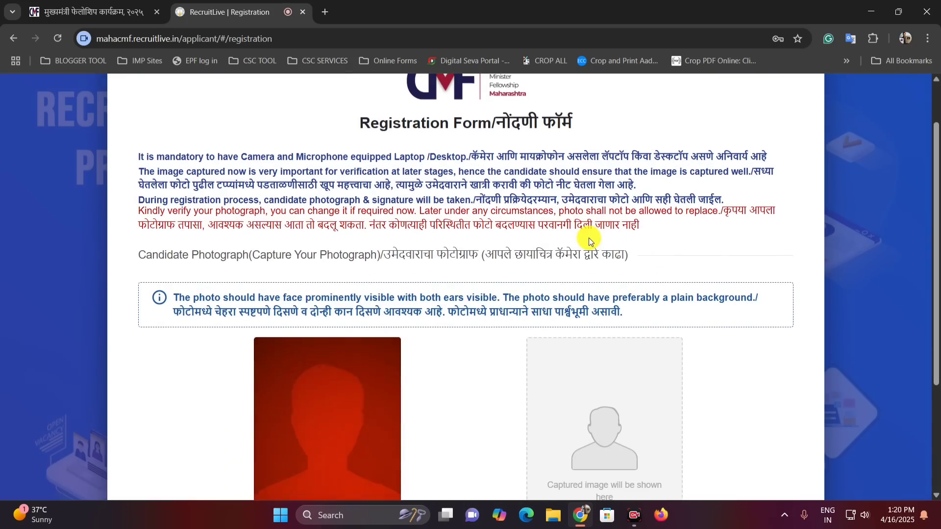
scroll(507, 292, down, 3)
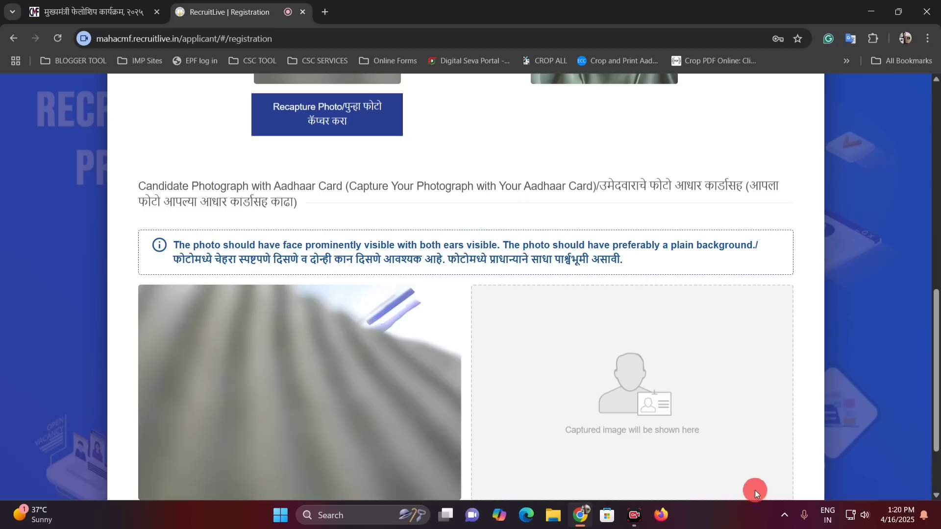
scroll(487, 225, down, 3)
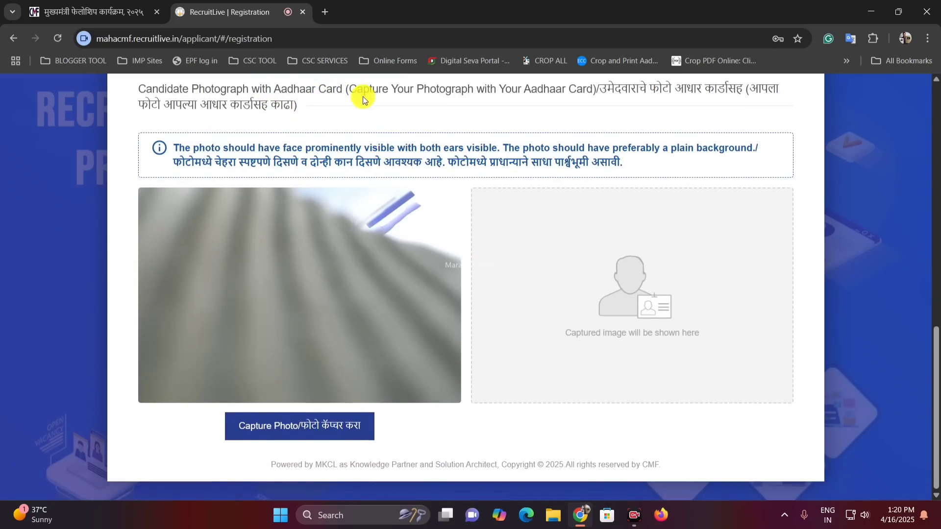
- Capture the candidate's photograph with Aadhaar Card, record the 15-second video clip and continue to the password details
scroll(593, 131, up, 1)
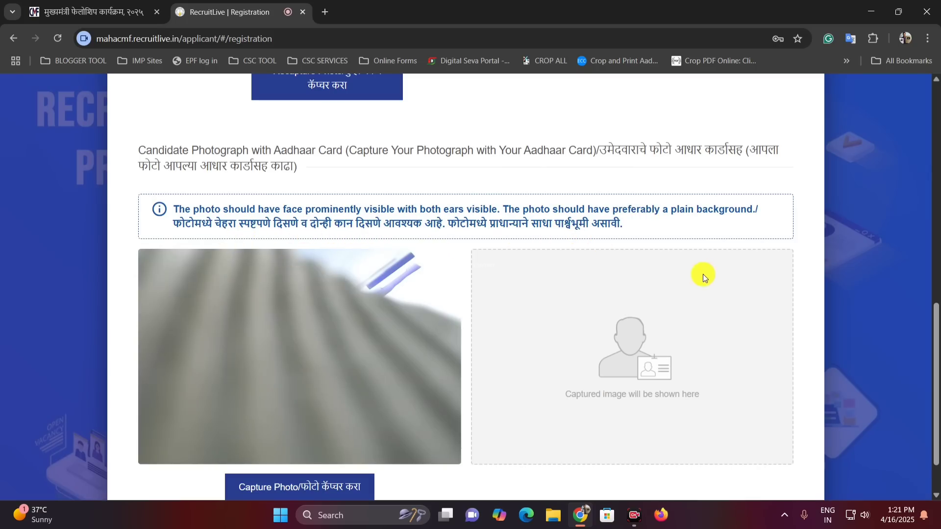
scroll(657, 401, down, 1)
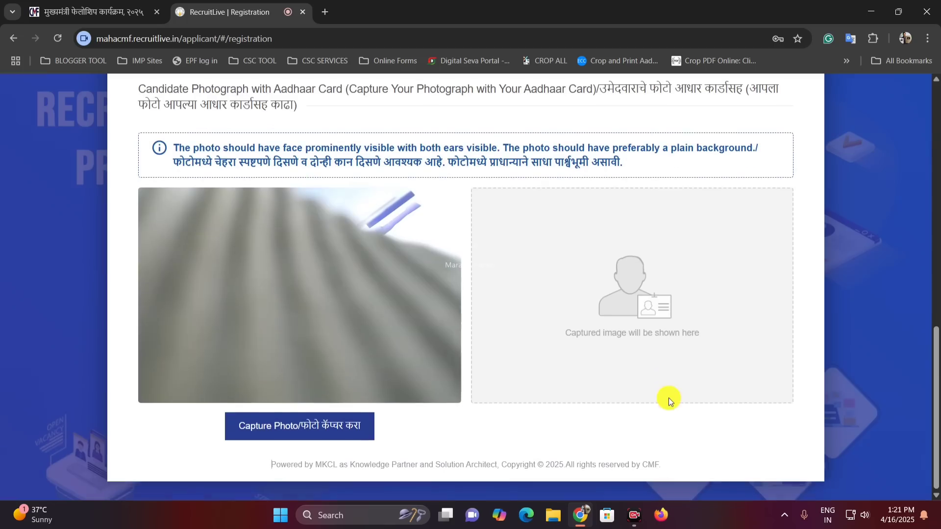
scroll(512, 305, up, 1)
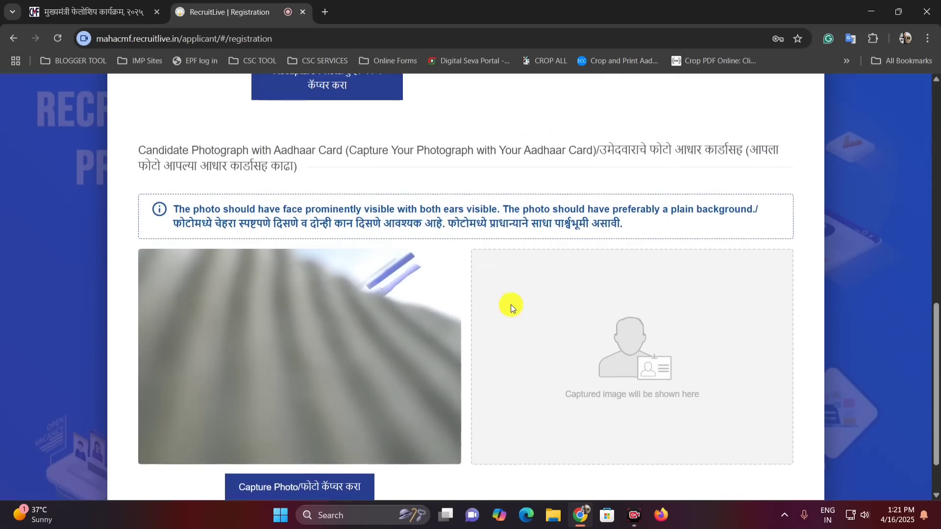
scroll(489, 378, down, 1)
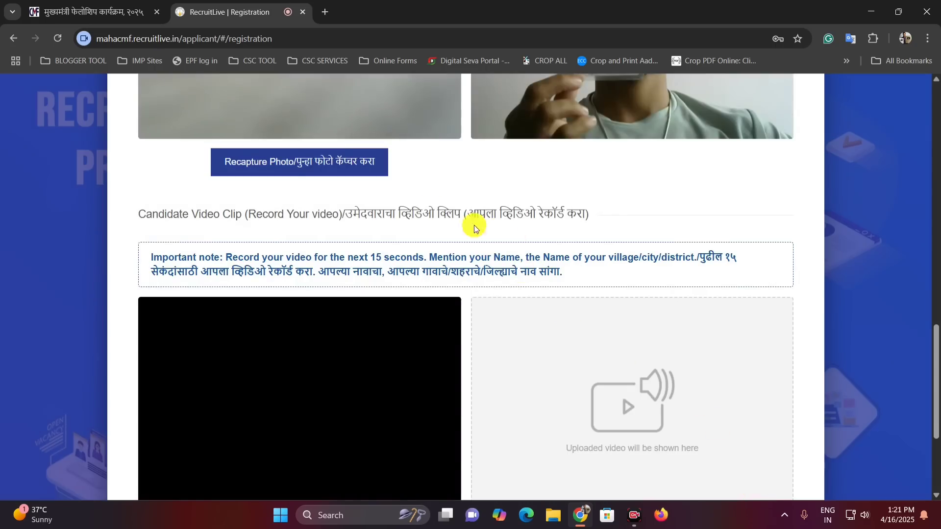
scroll(474, 227, down, 2)
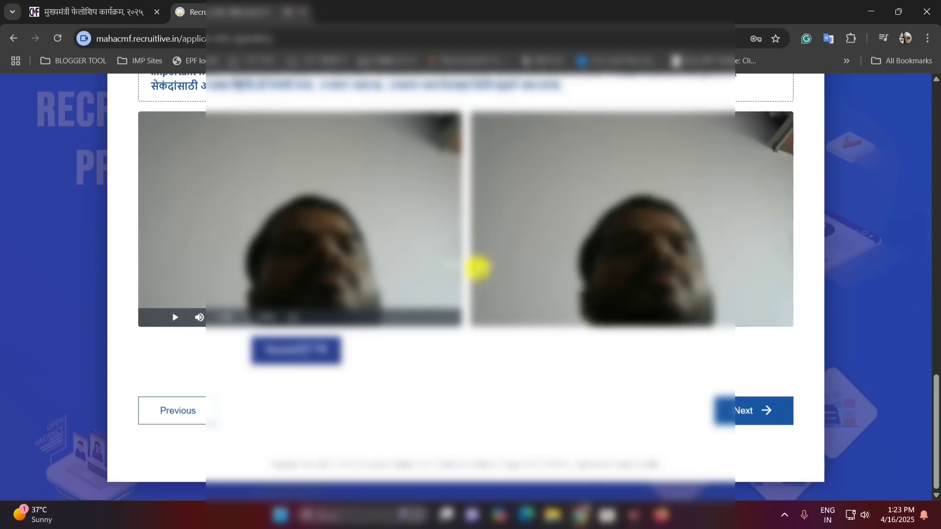
click(763, 418)
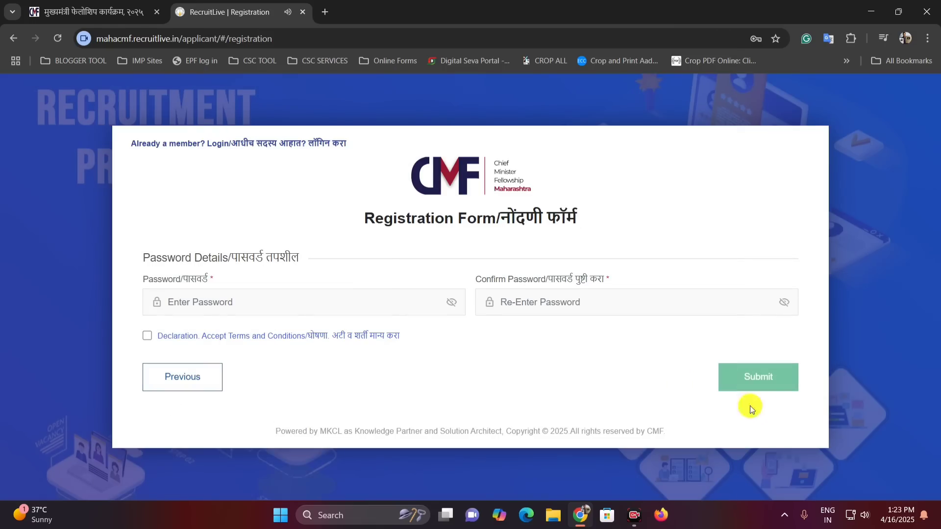
- Enter and confirm the account password, accept the declaration with its terms and conditions, and submit the registration form
mouse_move(230, 278)
click(301, 300)
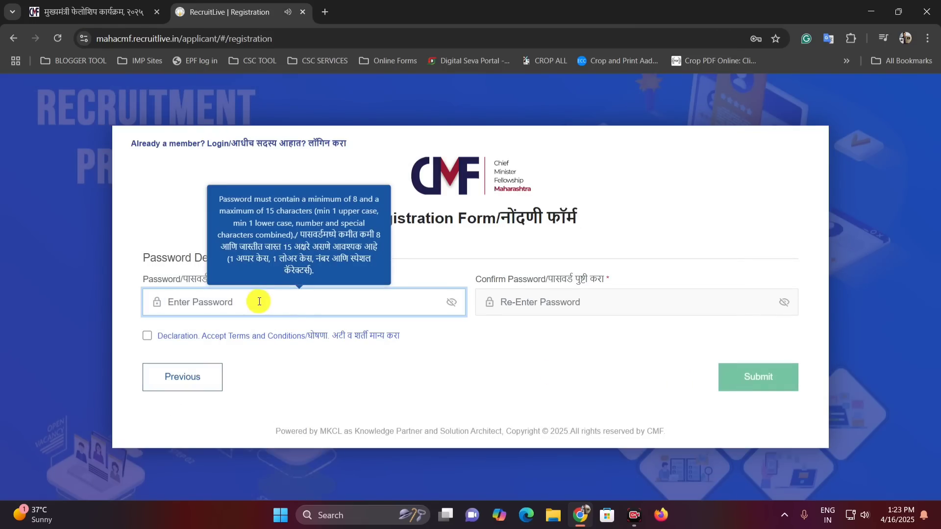
click(545, 303)
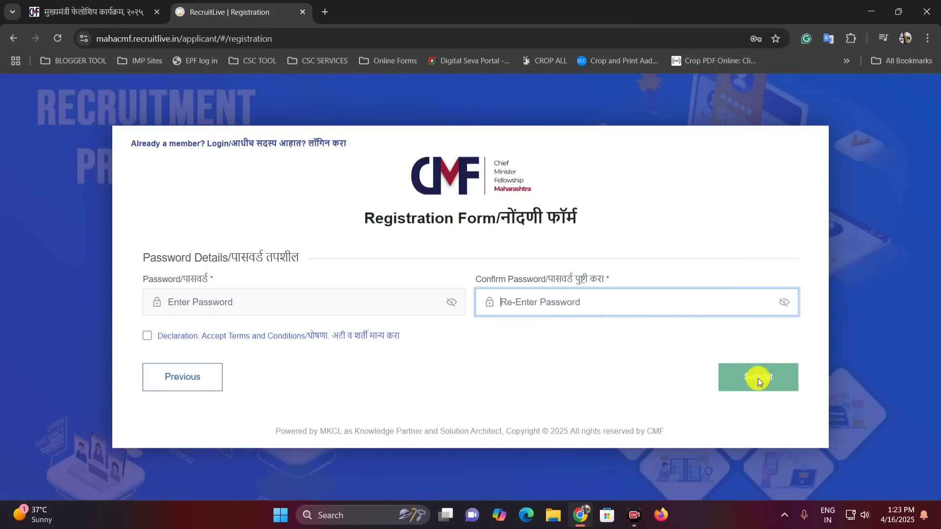
click(148, 335)
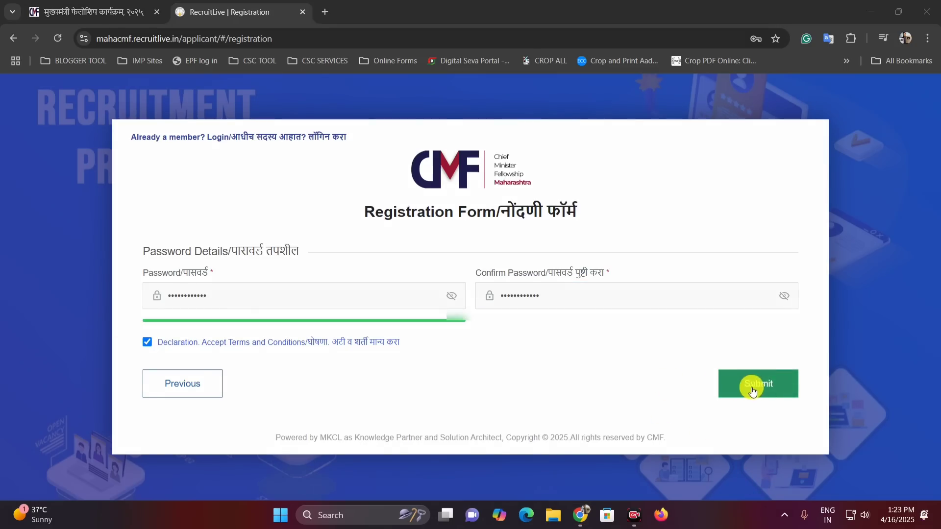
click(750, 387)
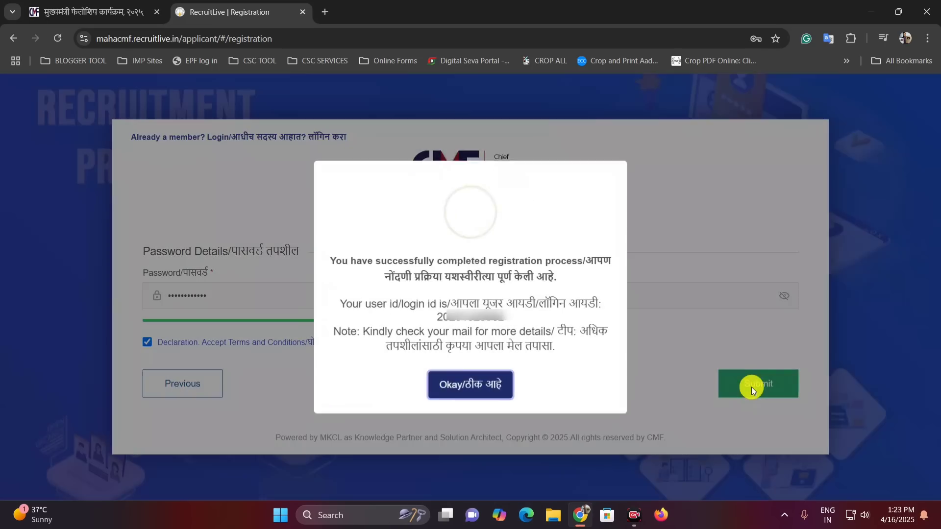
- Read the registration message with the login ID and the mail note, and acknowledge it to reach the login page
drag(331, 258, 592, 294)
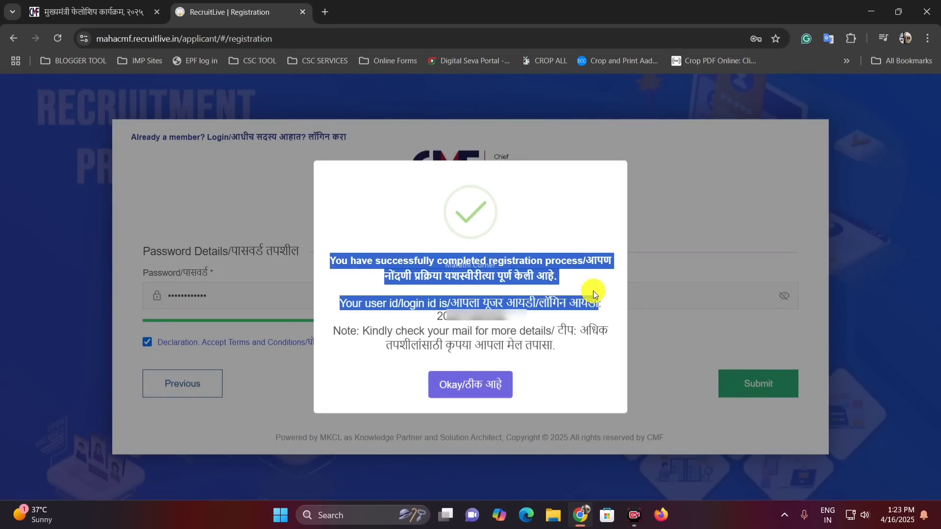
click(500, 291)
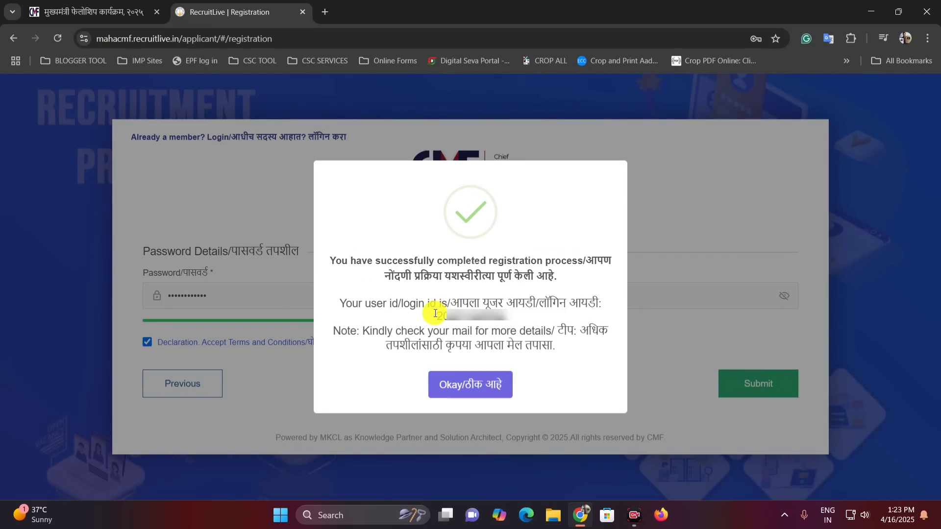
drag(433, 314, 508, 322)
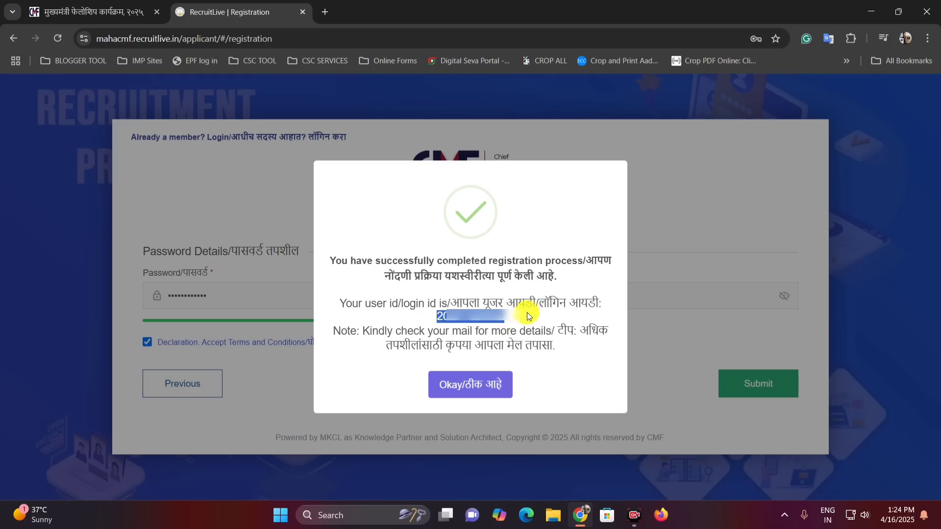
click(456, 333)
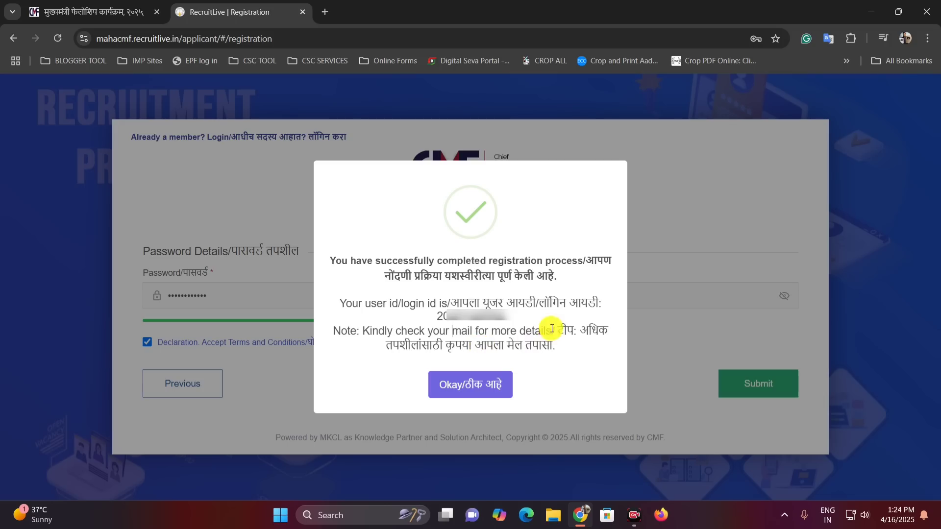
drag(553, 329, 576, 328)
click(497, 342)
click(478, 384)
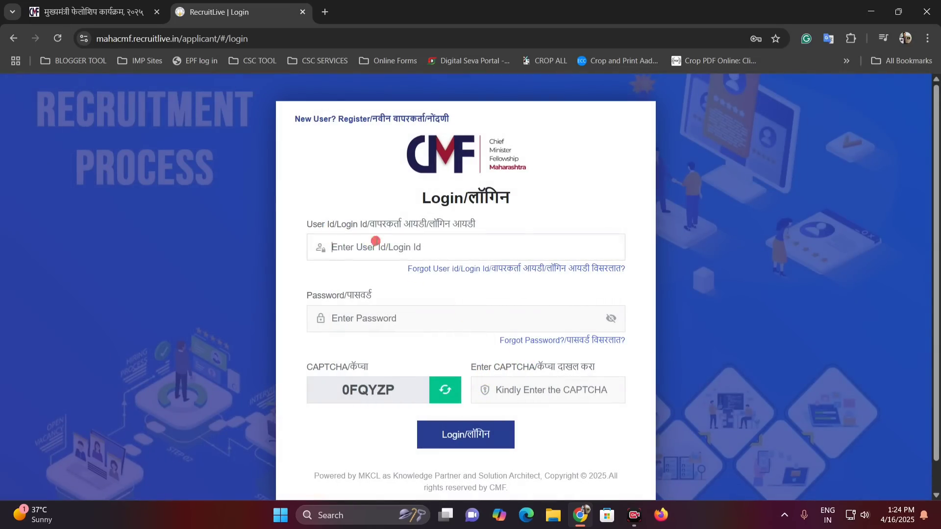
- Log in to the applicant account with the user ID, the account password and the CAPTCHA
click(376, 241)
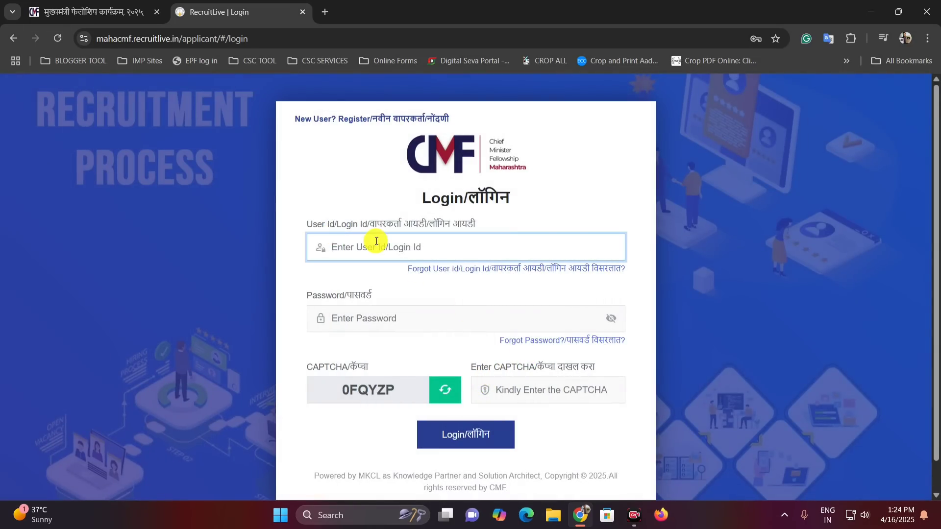
click(384, 311)
click(528, 383)
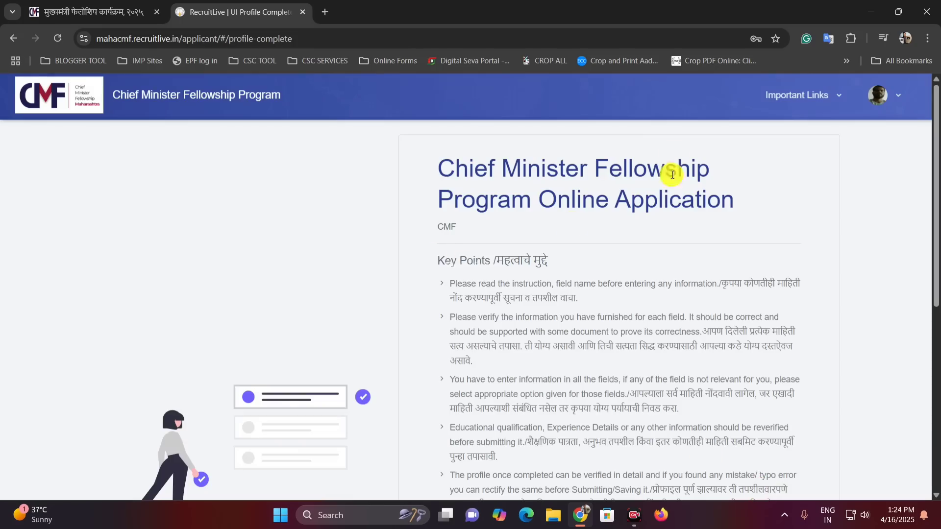
- Check the important links, review the key points and the application stages, and proceed to profile building
click(816, 102)
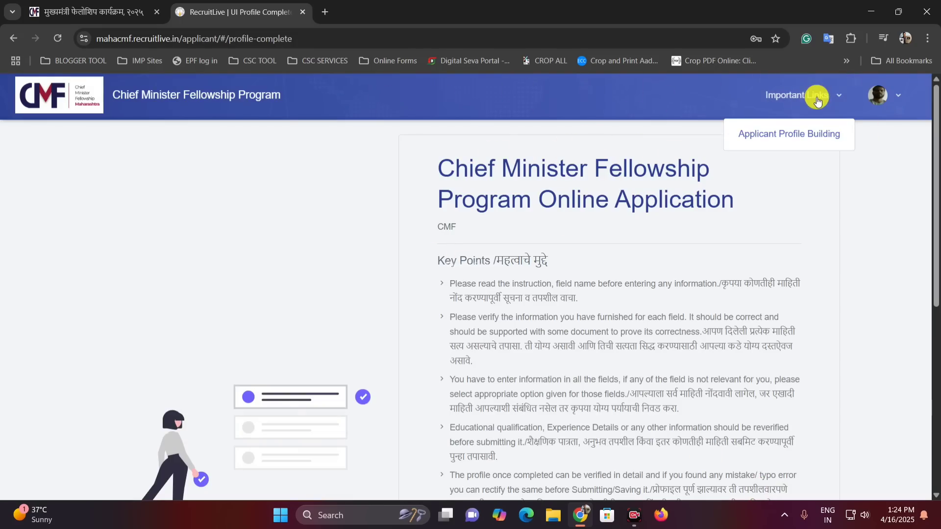
click(809, 109)
scroll(710, 216, down, 2)
scroll(531, 189, up, 2)
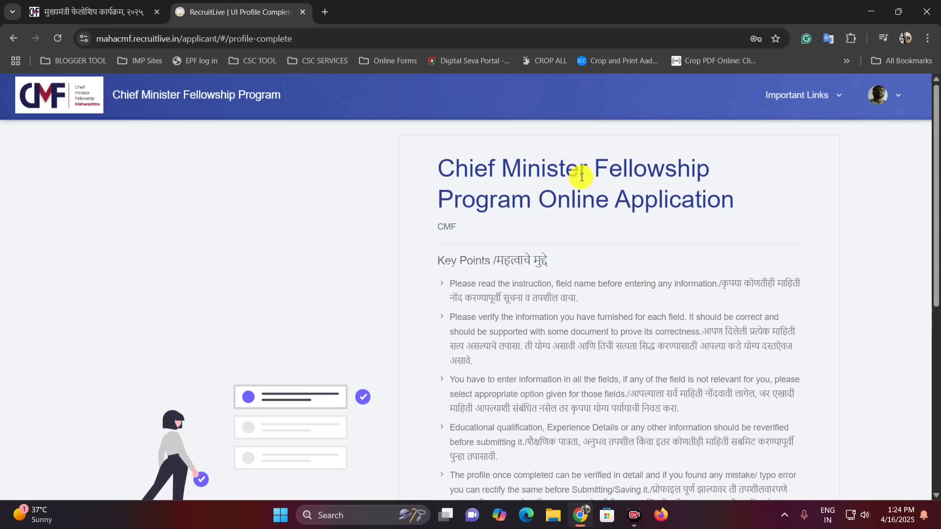
scroll(525, 184, down, 6)
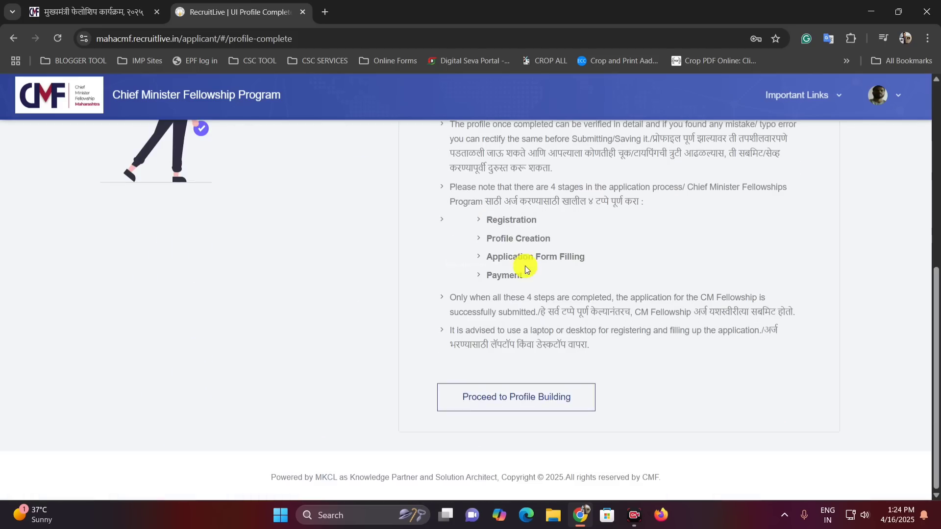
click(529, 411)
click(531, 411)
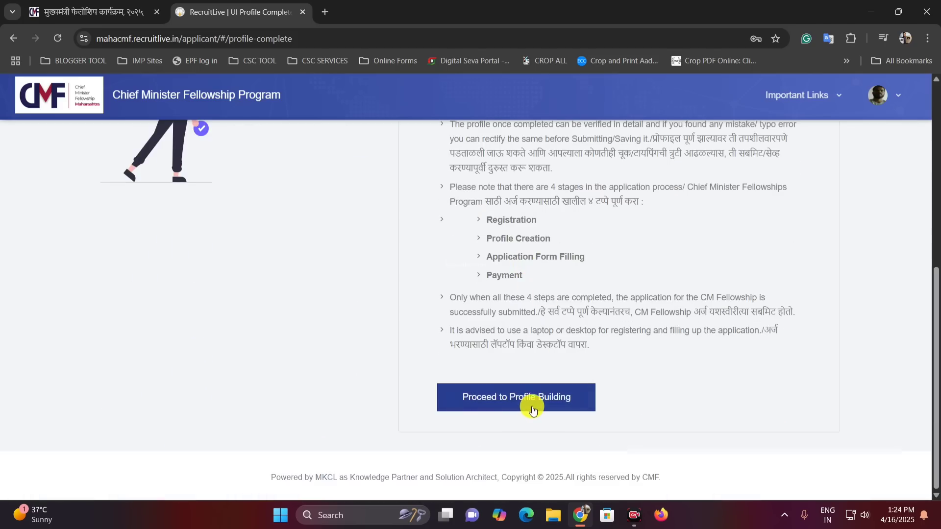
click(532, 409)
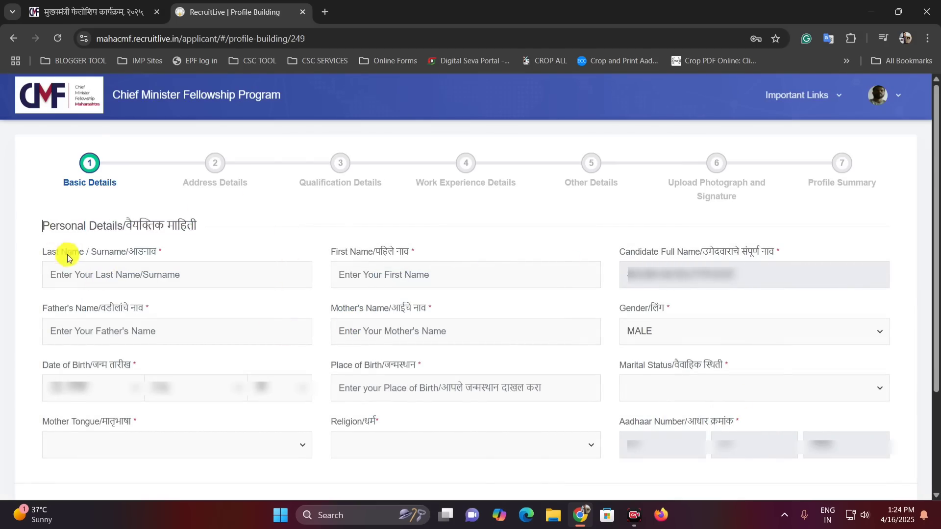
- Go through the surname, first name, candidate full name, father's name, mother's name and gender fields in the personal details
click(101, 273)
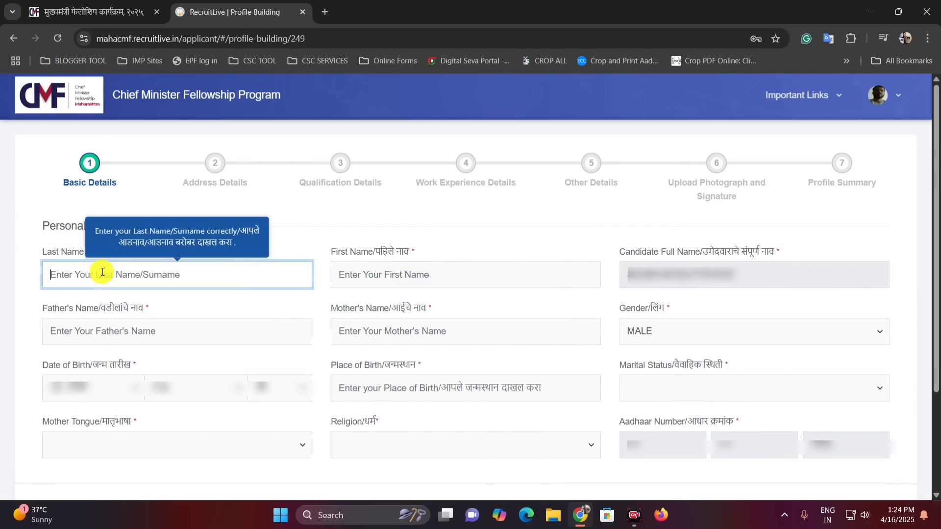
click(371, 267)
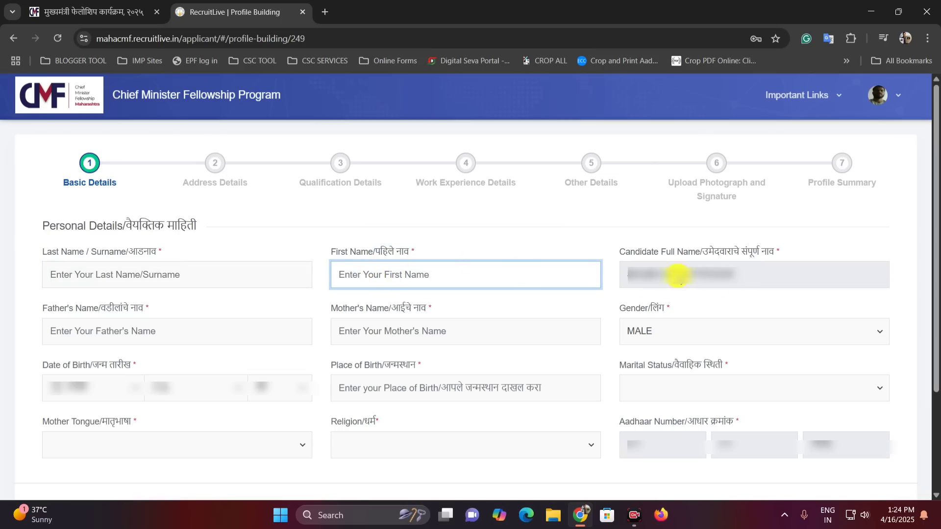
click(180, 270)
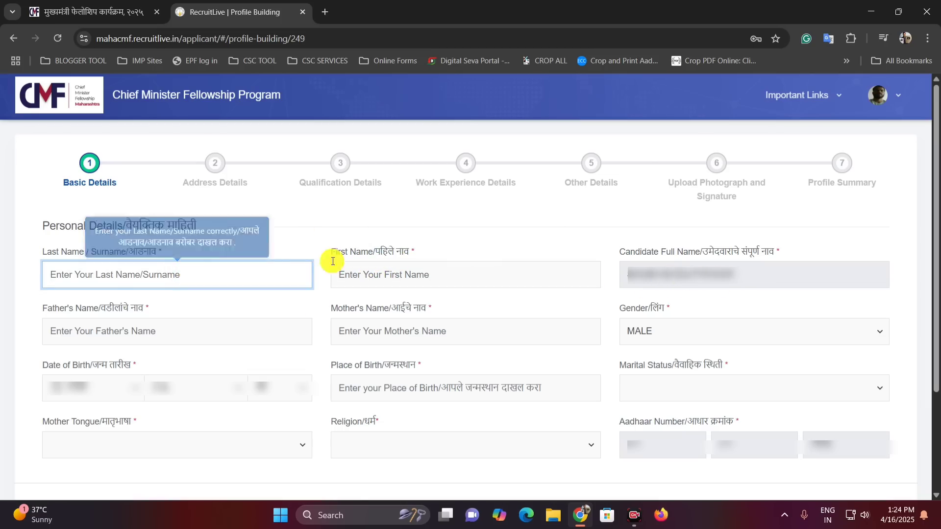
click(343, 273)
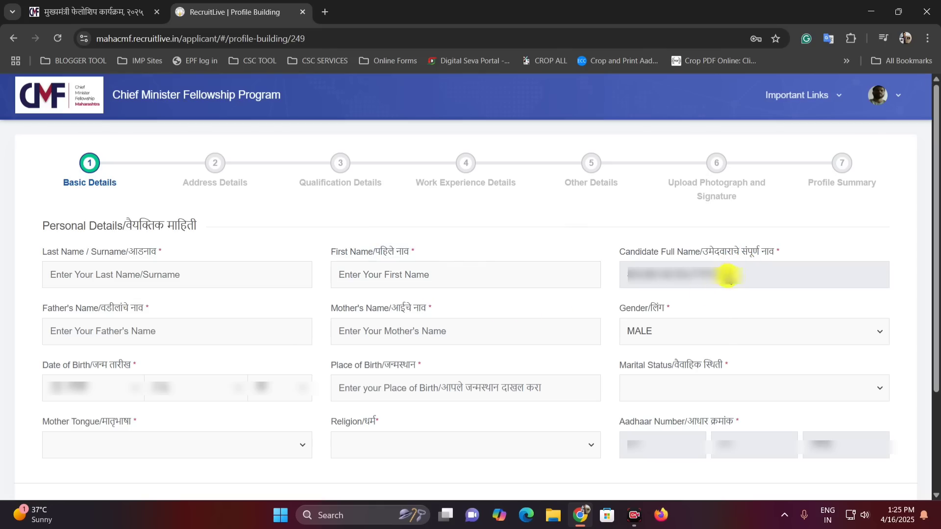
click(146, 331)
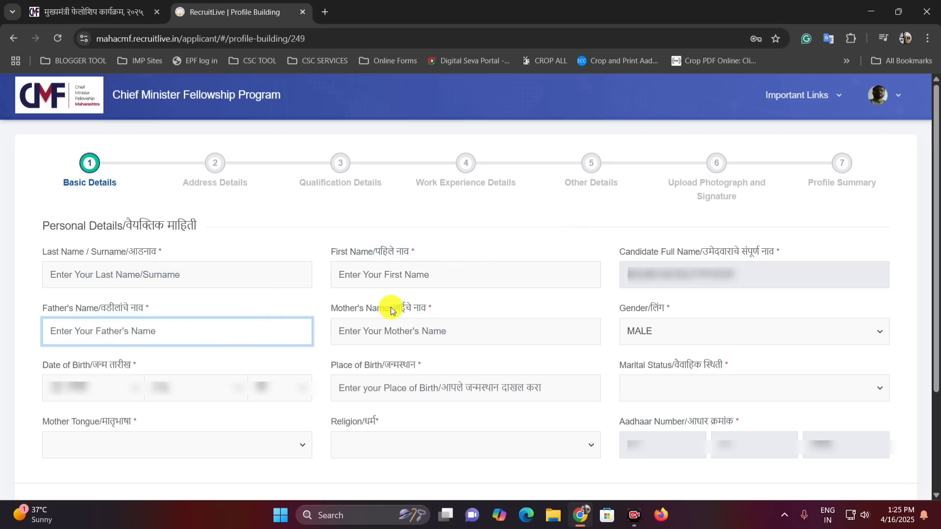
click(446, 331)
click(656, 331)
click(657, 332)
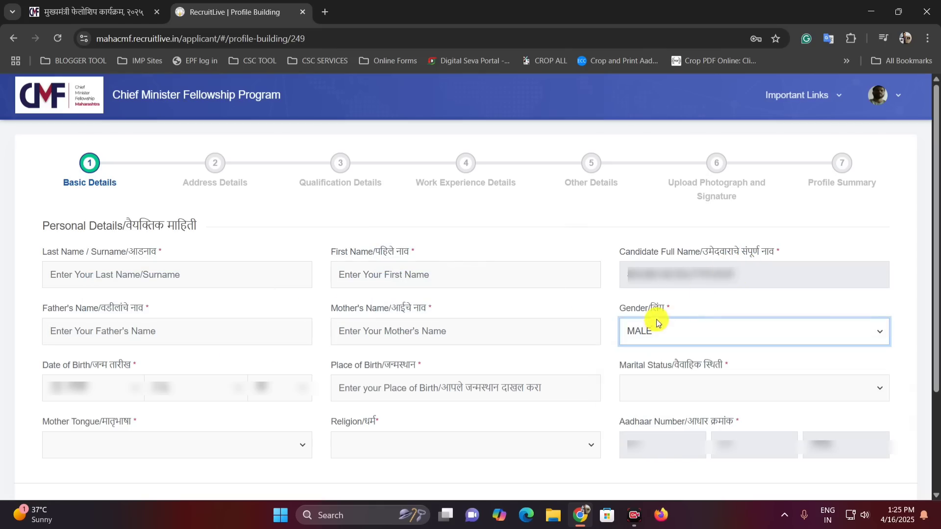
- Check the birth year choices and the place of birth field, and set the marital status to Un-Married
click(134, 396)
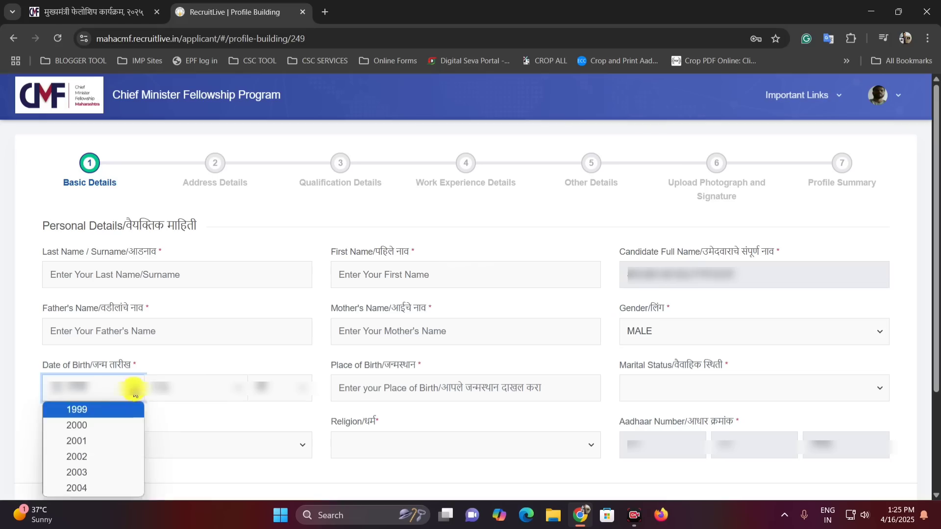
click(133, 387)
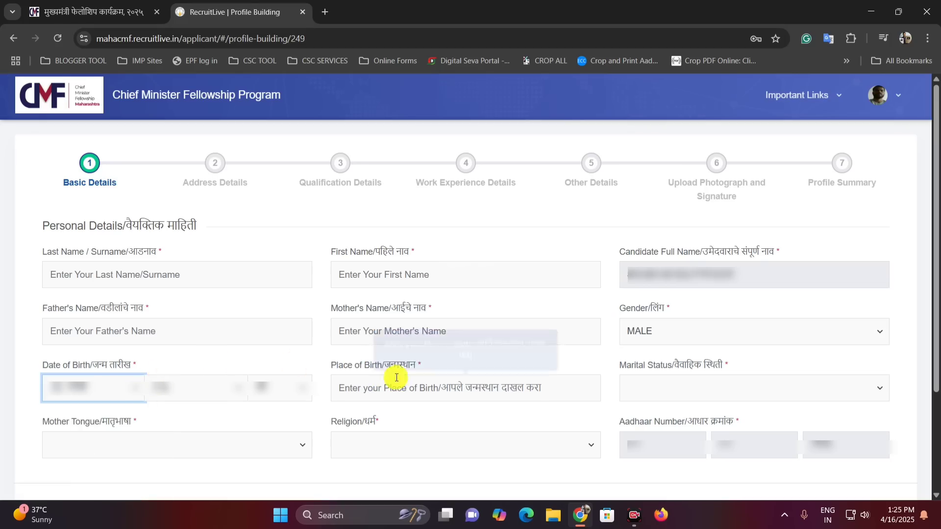
click(411, 384)
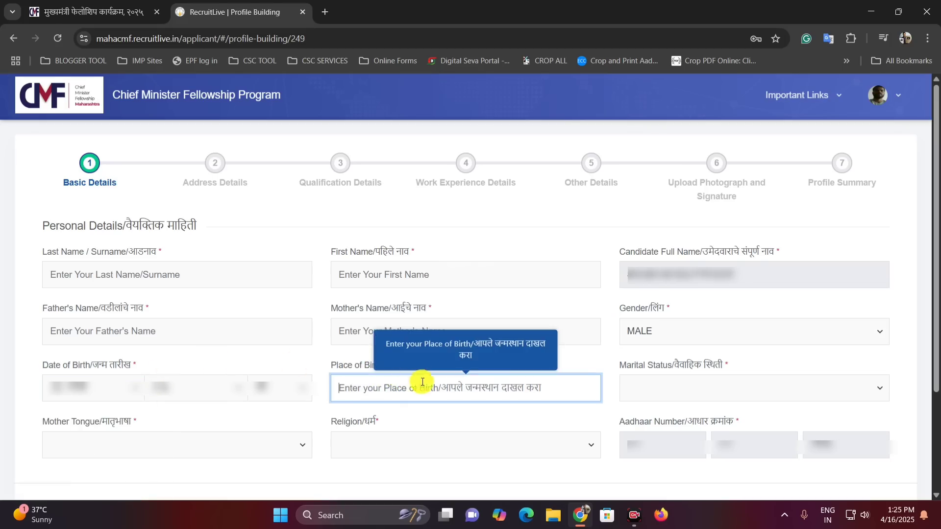
click(678, 388)
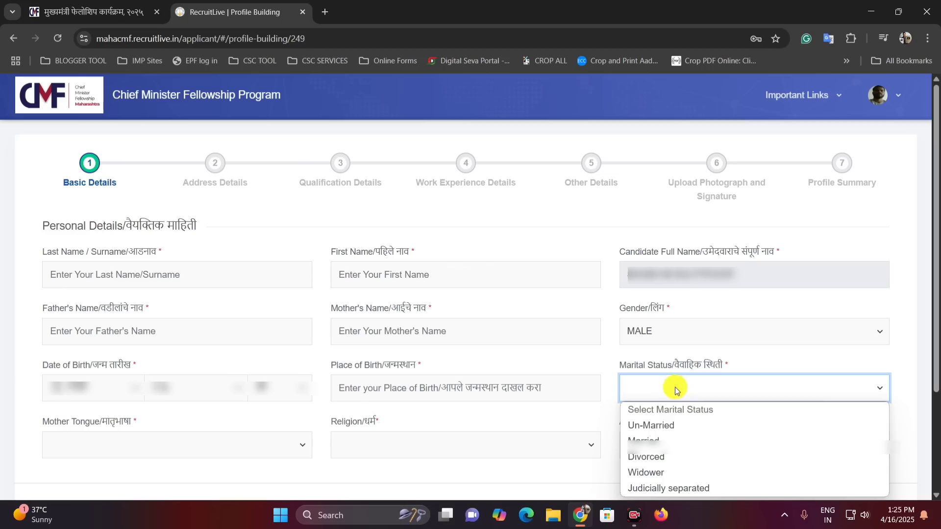
click(670, 426)
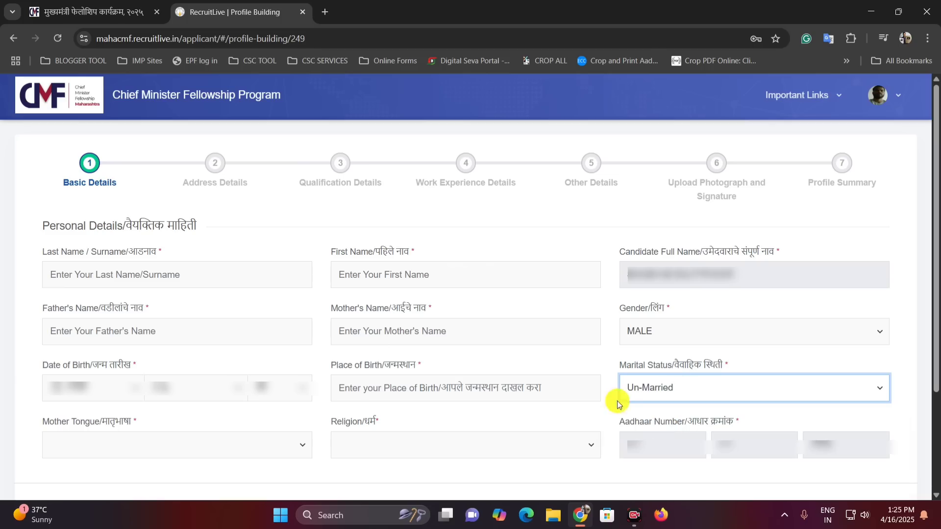
- Set the mother tongue to Malayalam in the personal details
click(115, 444)
key(Up)
key(Up)
key(Up)
key(Up)
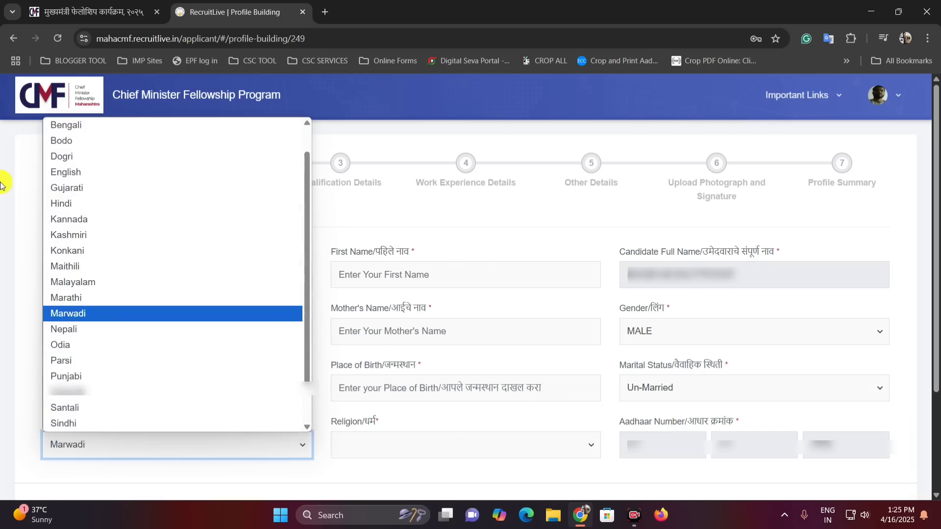
key(Return)
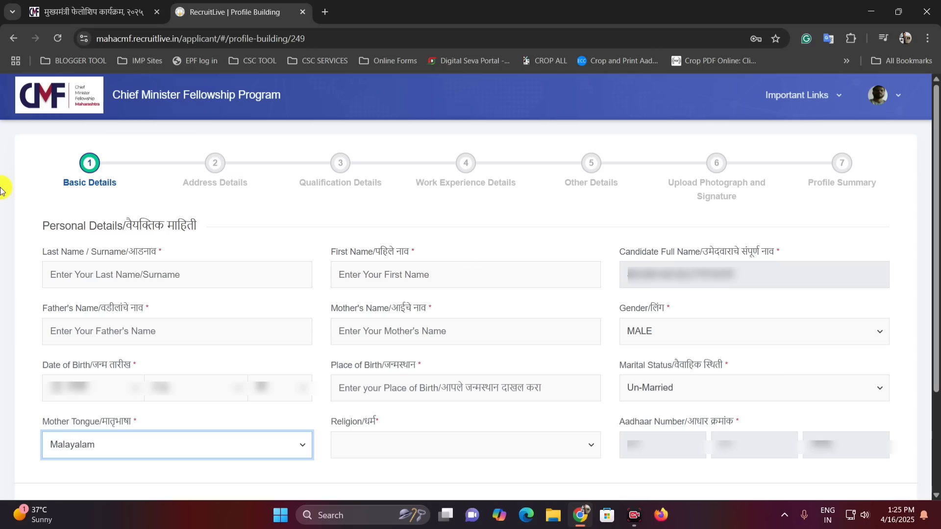
- Complete the basic details with mother tongue Marathi and religion Hindu, and continue to the address details
click(439, 448)
click(395, 314)
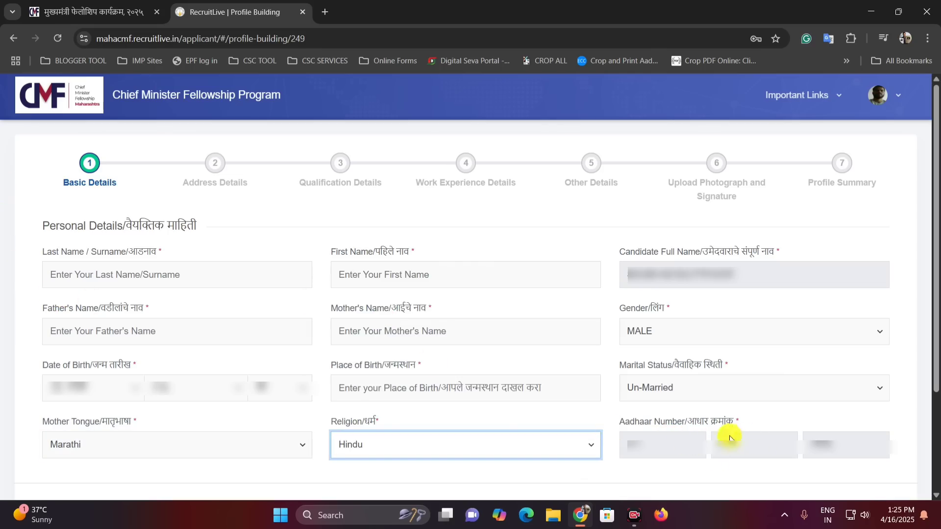
click(758, 495)
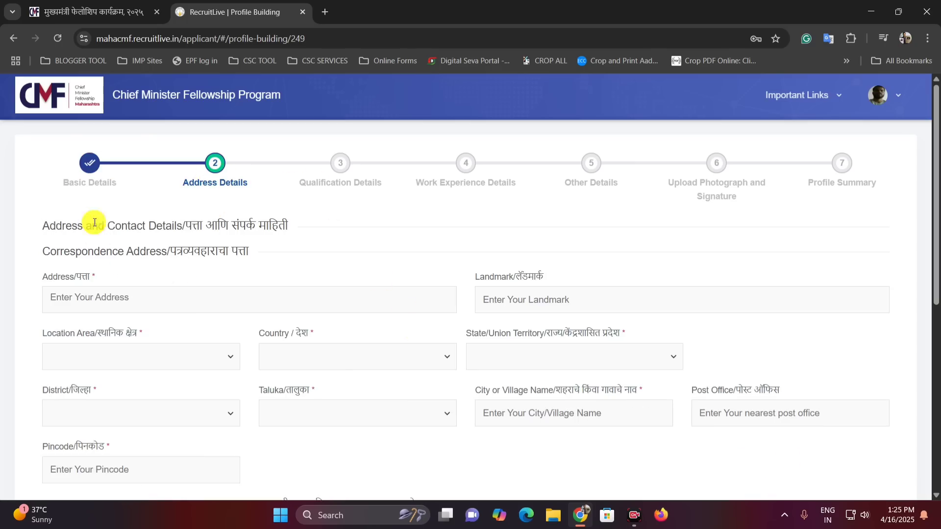
- Check the correspondence address and landmark fields, and set the location area to RURAL and the country to INDIA
click(388, 294)
click(487, 299)
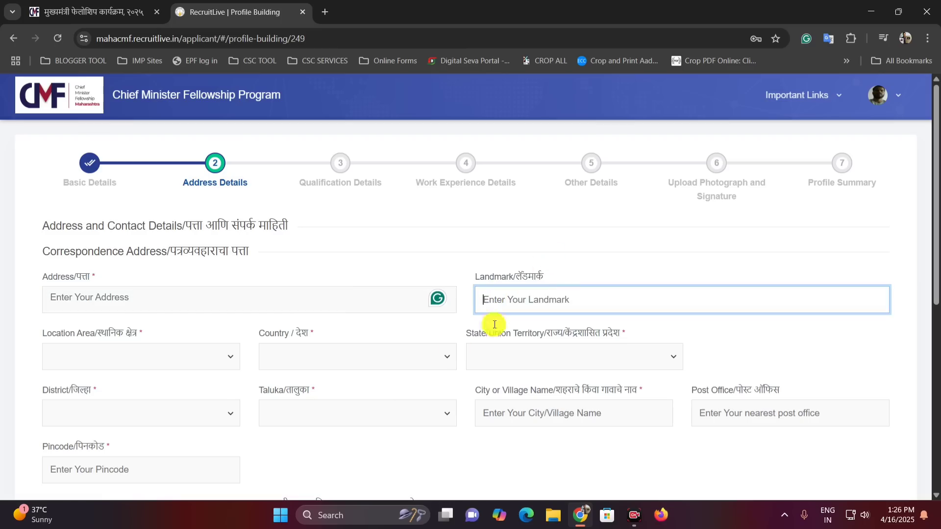
click(192, 357)
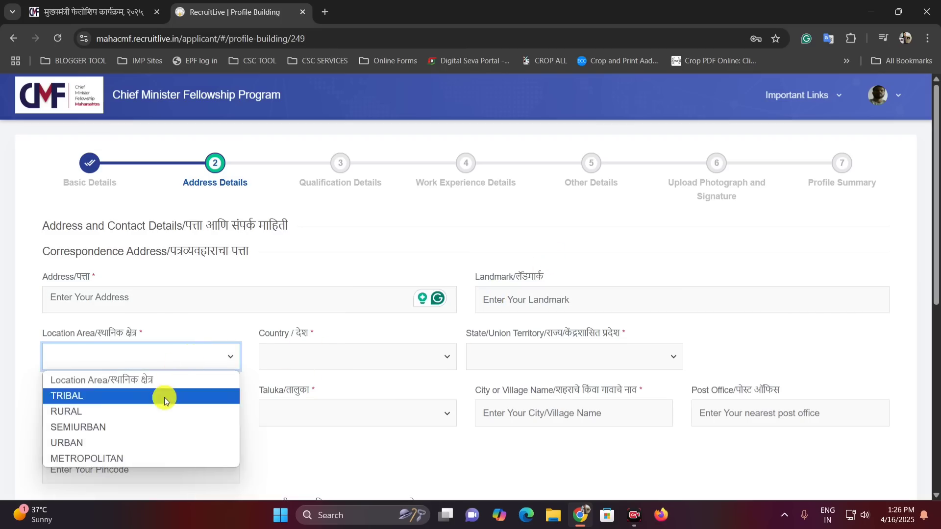
click(142, 412)
click(204, 361)
click(294, 351)
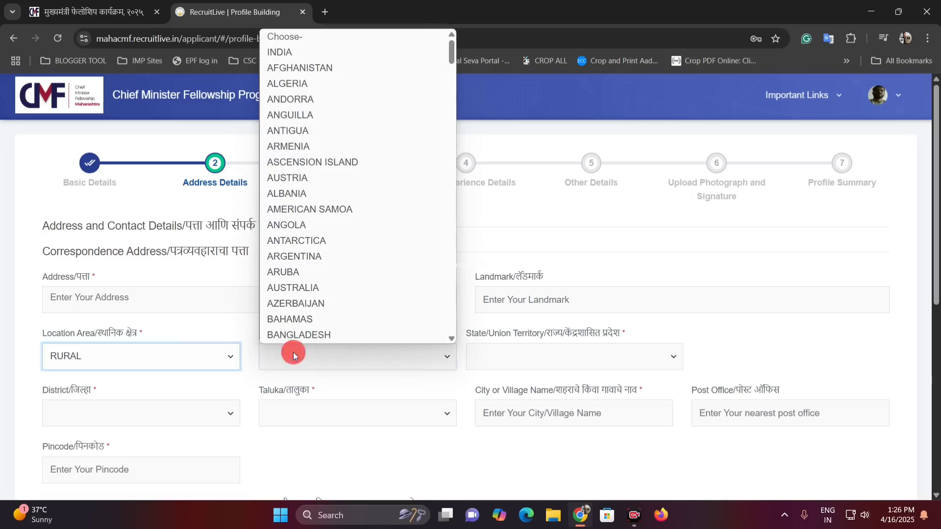
key(Down)
key(Return)
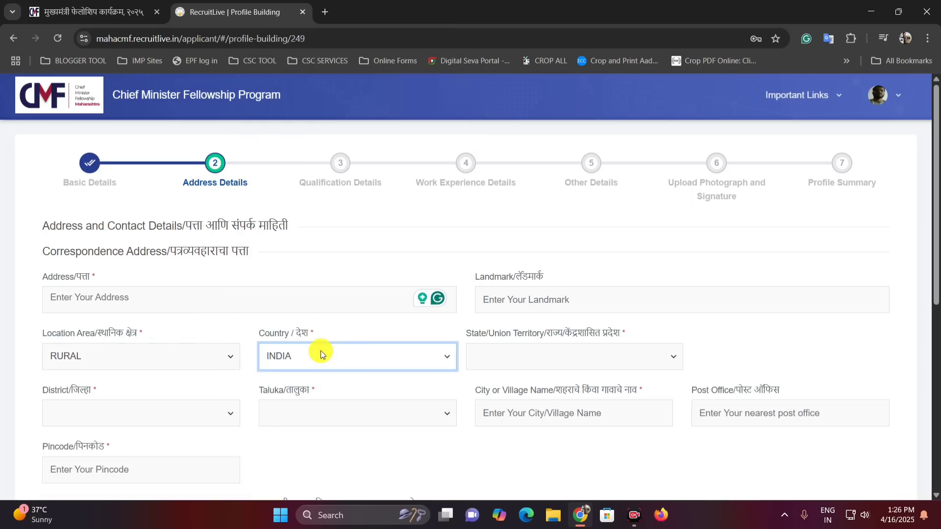
- Set the state of the correspondence address to MAHARASHTRA
click(518, 360)
key(m)
key(m)
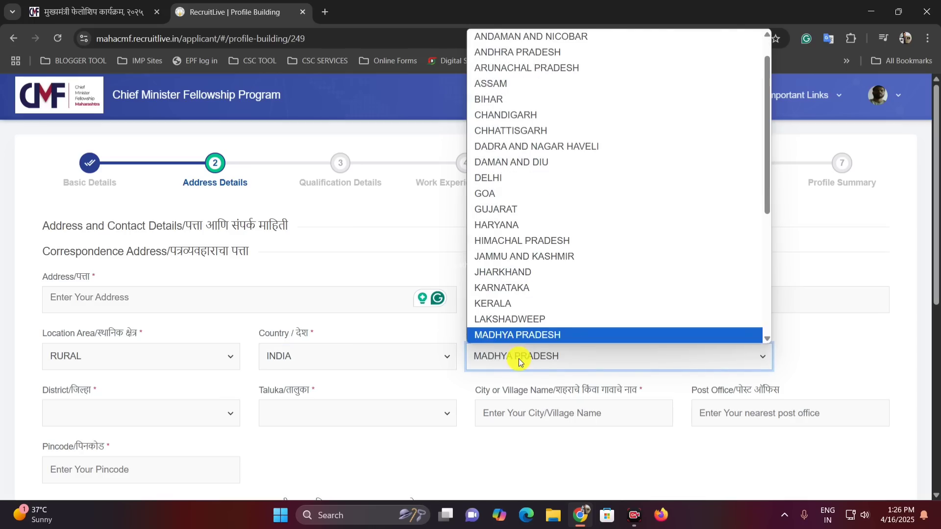
key(m)
key(m)
key(m)
key(m)
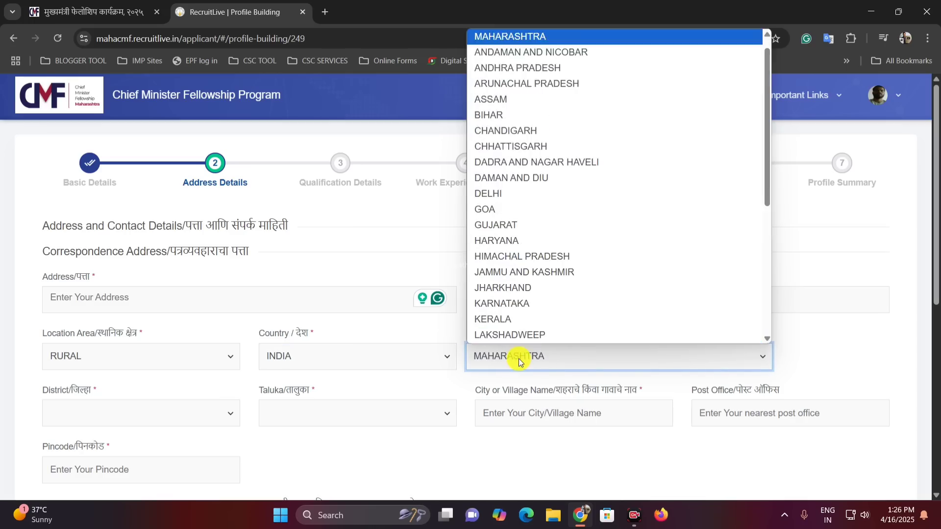
key(Return)
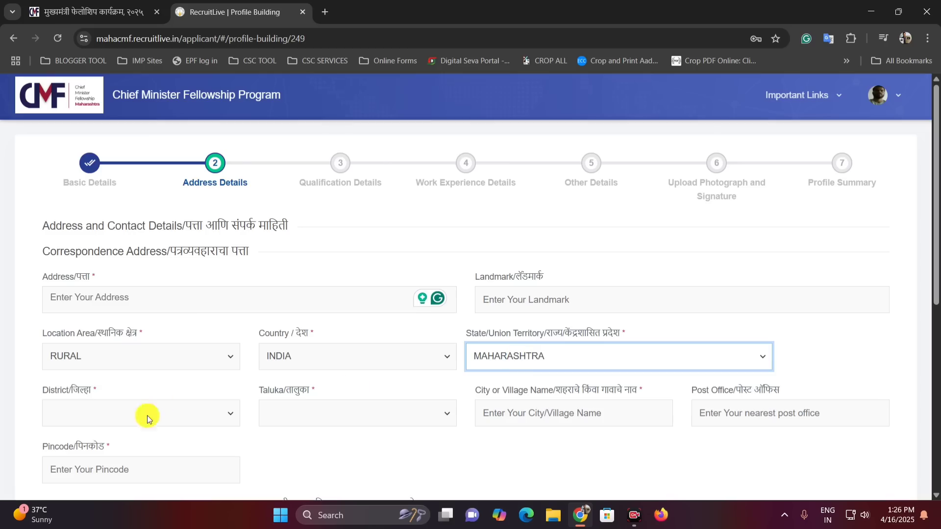
- Set the district to PUNE and the taluka to PURANDAR in the correspondence address
click(147, 413)
key(o)
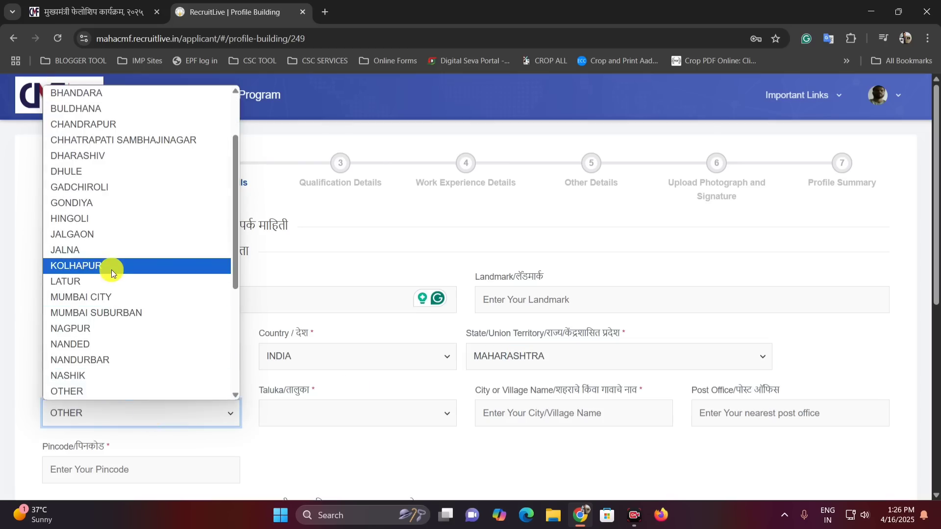
key(p)
key(p)
key(p)
key(Return)
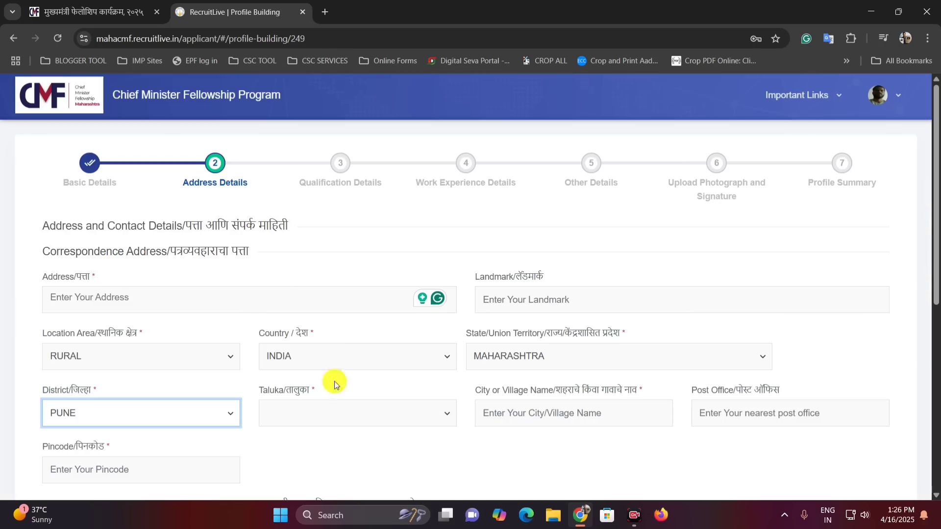
click(365, 418)
key(p)
key(p)
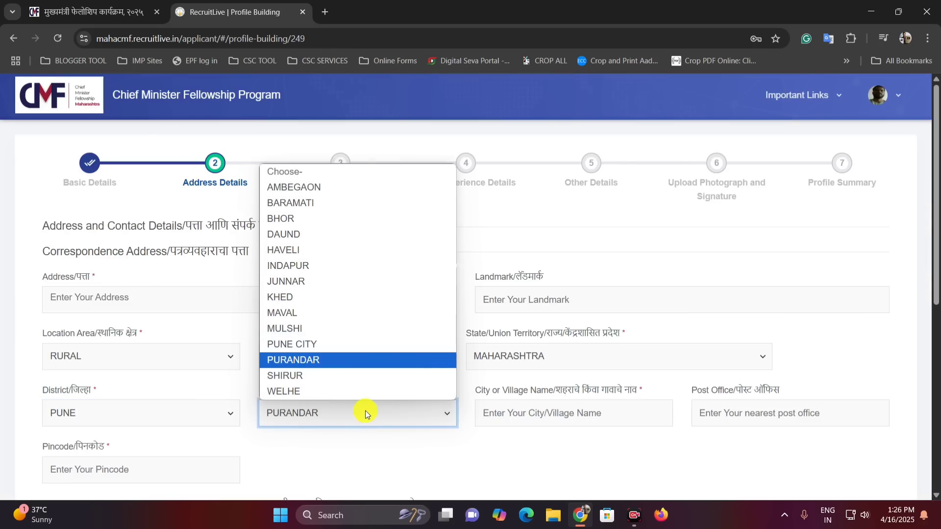
key(Return)
- Go through the city or village, post office and pincode fields, and continue to the qualification details
click(489, 411)
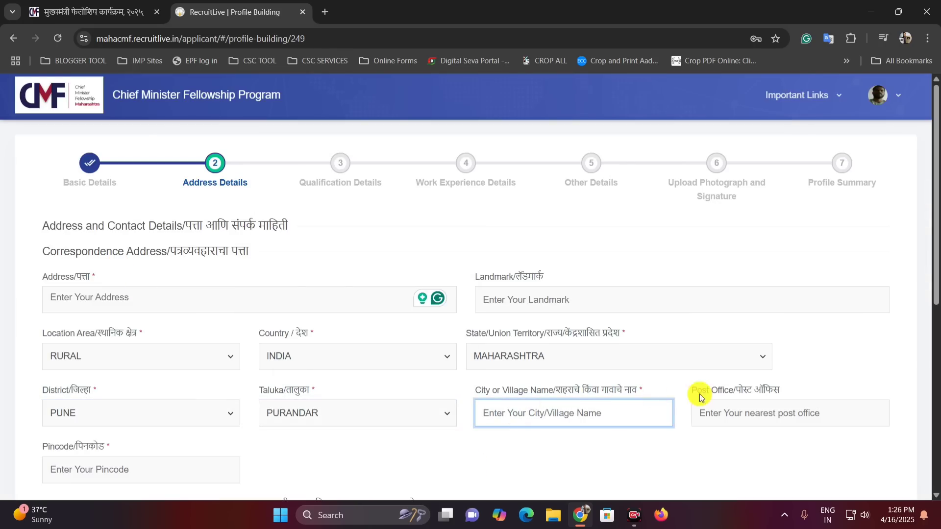
click(746, 407)
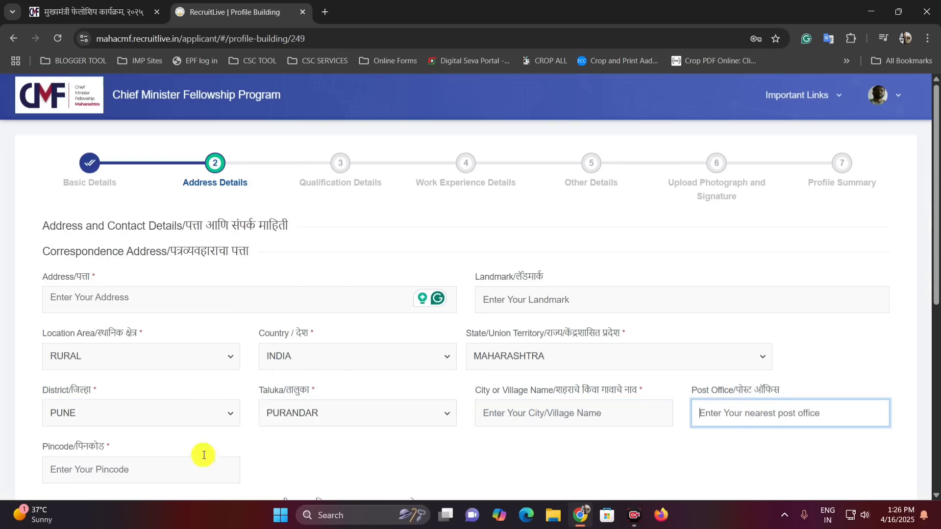
click(176, 472)
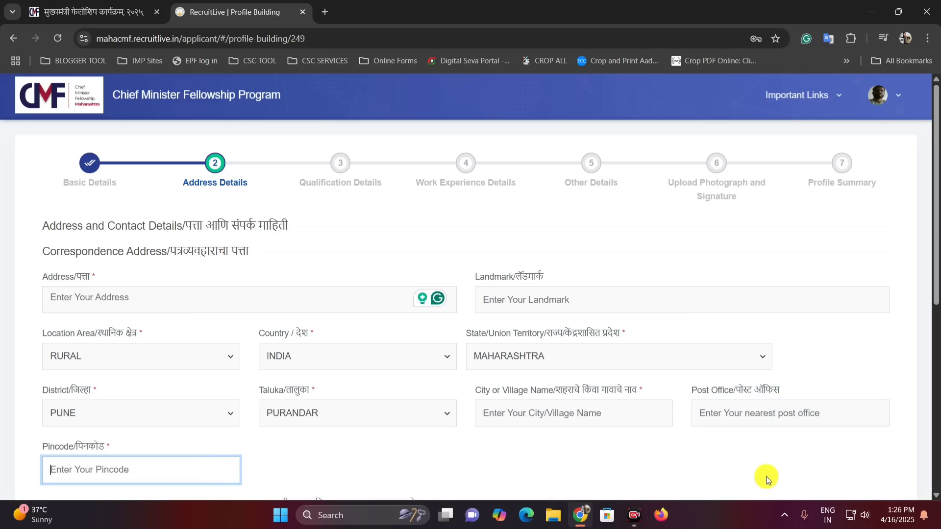
click(766, 492)
click(479, 338)
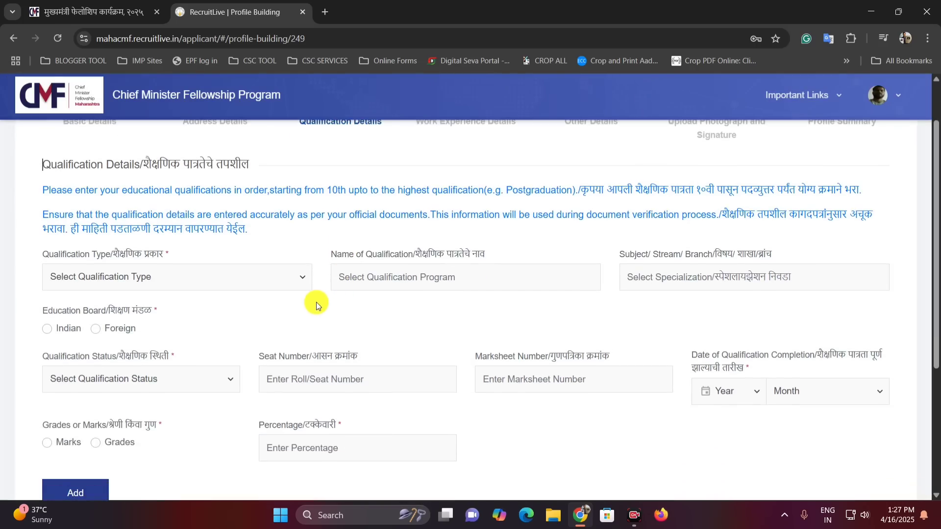
- Set the qualification type to SSC and the qualification name to SSC (Secondary School Certificate)
scroll(316, 304, down, 1)
click(158, 277)
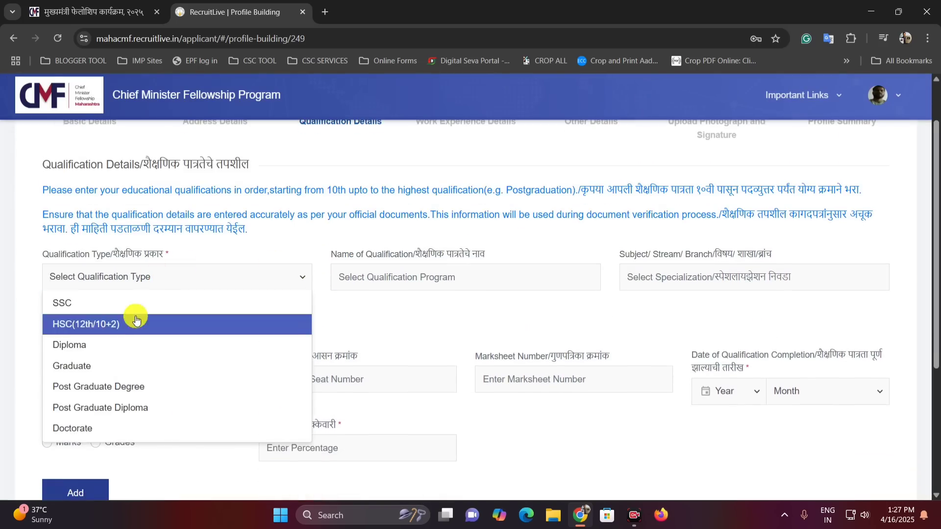
click(164, 303)
scroll(533, 296, down, 1)
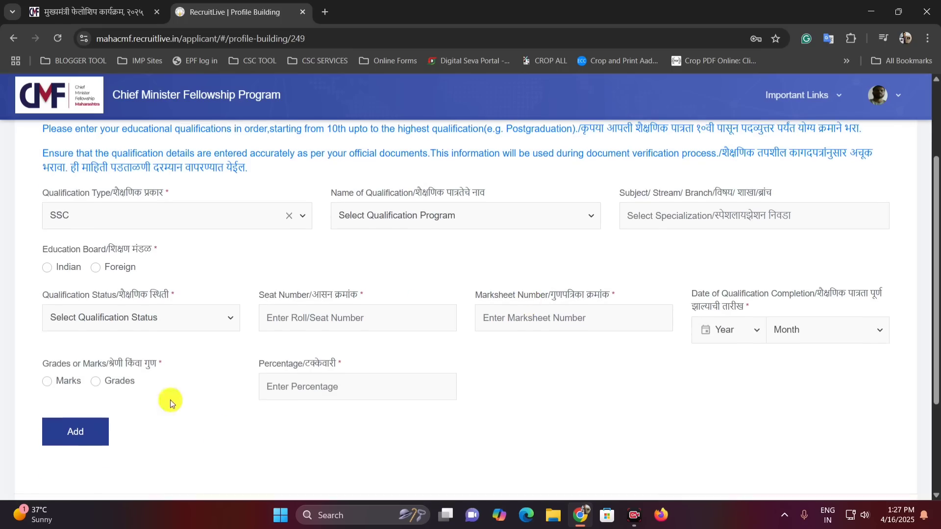
click(379, 211)
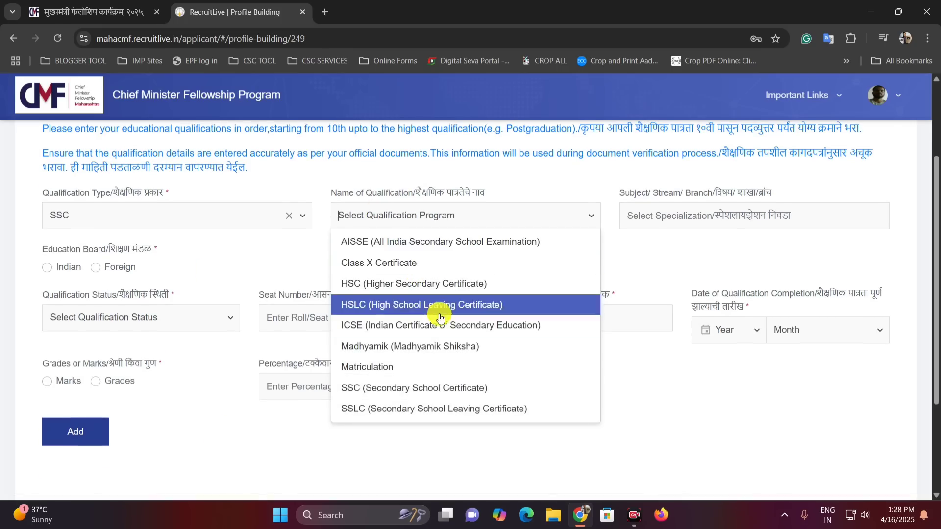
scroll(436, 376, down, 1)
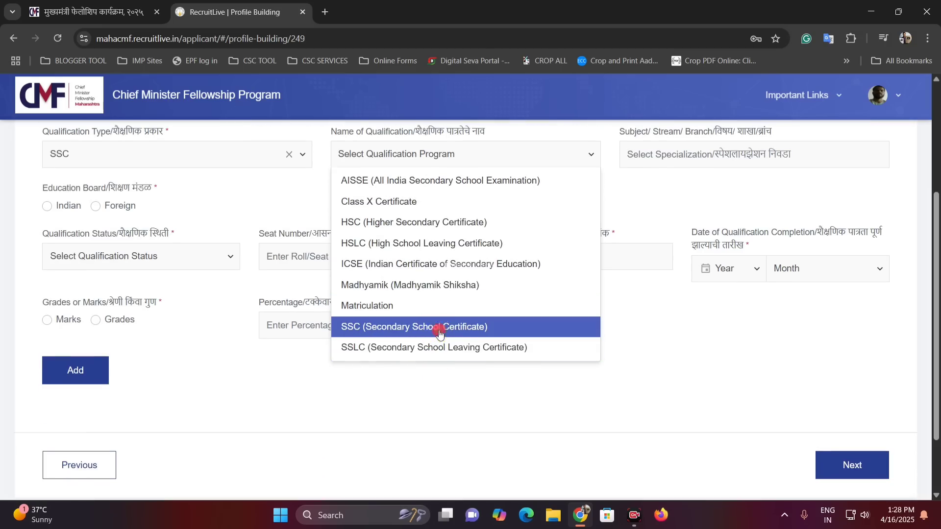
click(439, 331)
- Check the specialization field, and set the education board to Indian with MAHARASHTRA as the state
scroll(525, 280, up, 2)
click(676, 269)
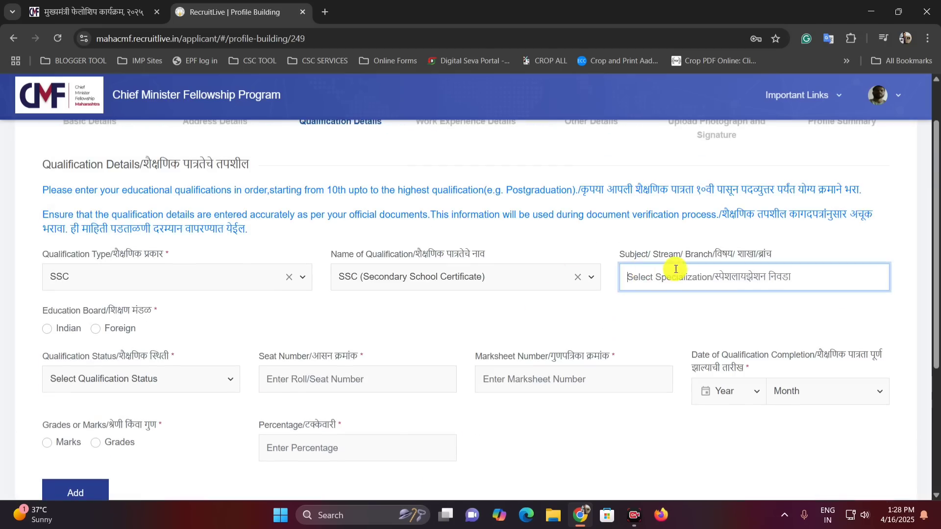
scroll(171, 332, down, 1)
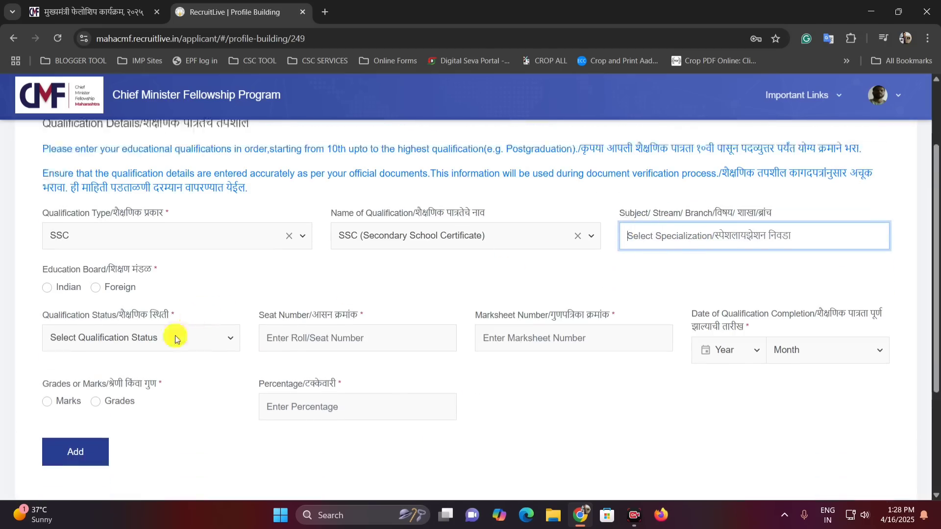
click(48, 268)
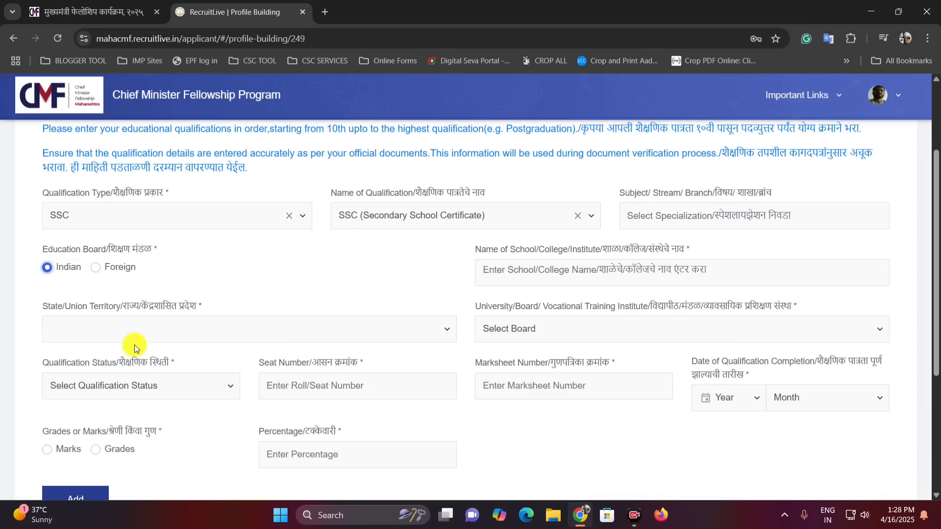
click(334, 336)
click(334, 350)
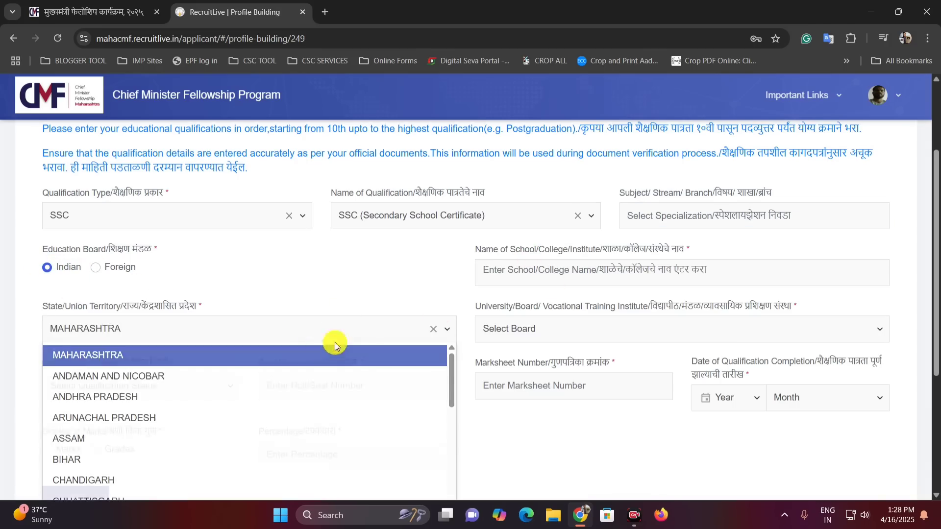
- Check the school name field and choose MAHARASHTRA STATE BOARD OF SECONDARY AND HIGHER SECONDARY EDUCATION as the board
scroll(564, 269, down, 1)
click(560, 215)
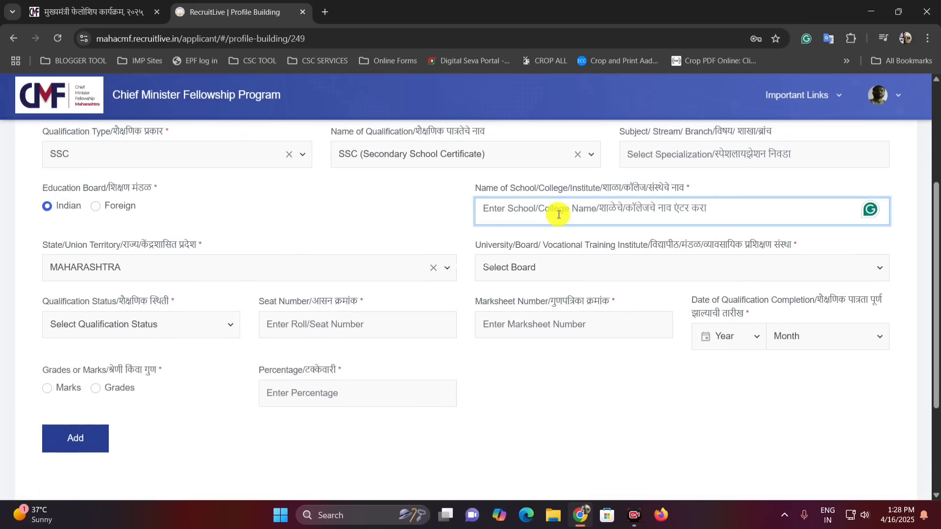
click(519, 260)
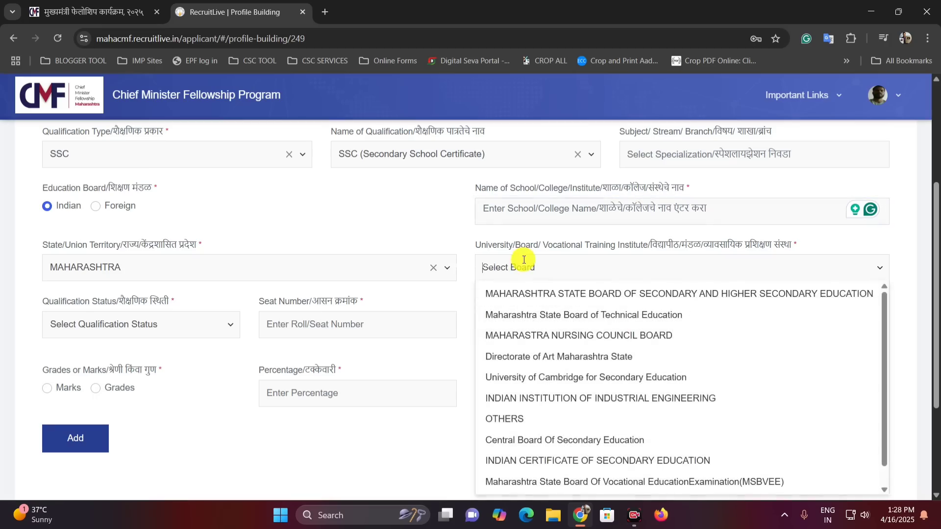
click(575, 293)
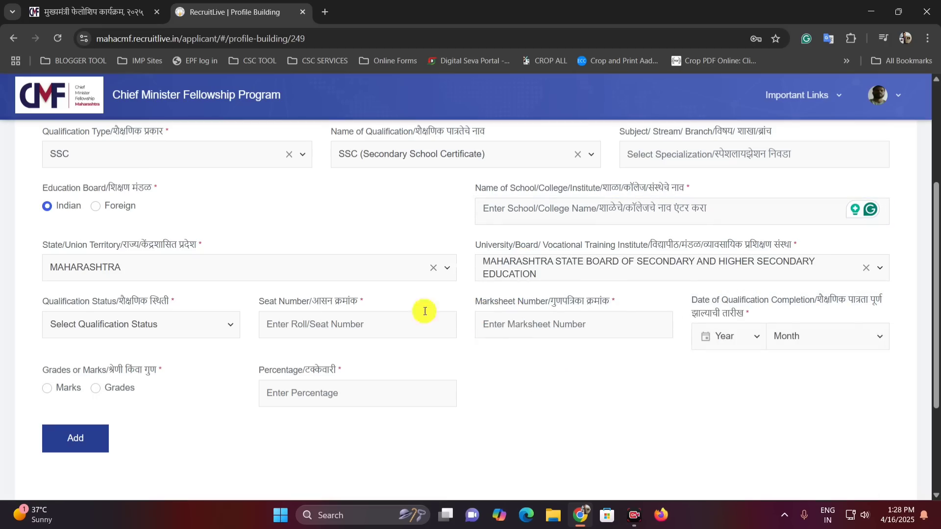
- Set the qualification status to Passed and go through the seat number, marksheet number and completion date fields
click(181, 322)
click(218, 348)
click(269, 323)
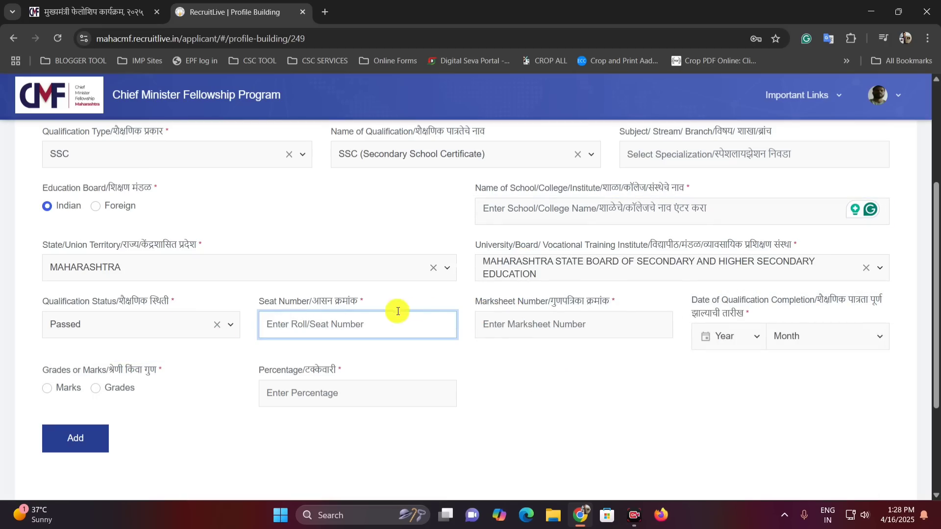
click(495, 319)
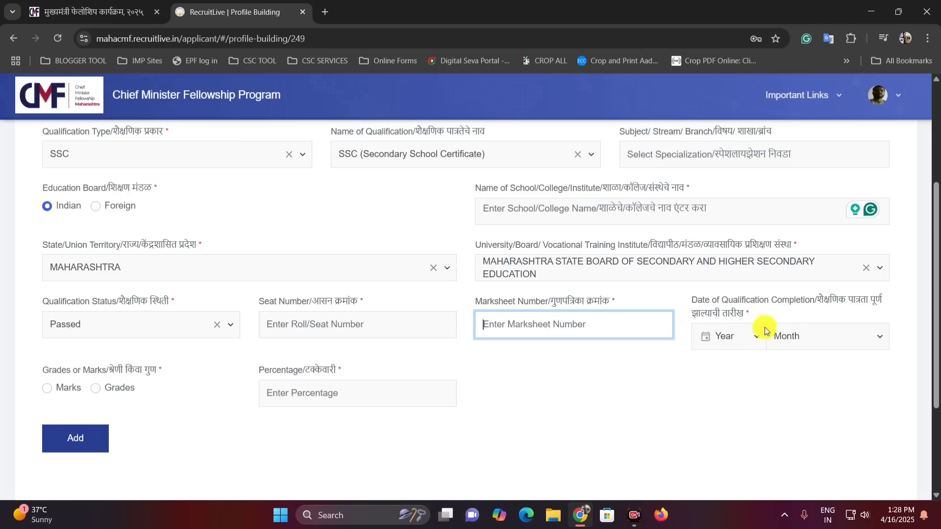
double_click(768, 310)
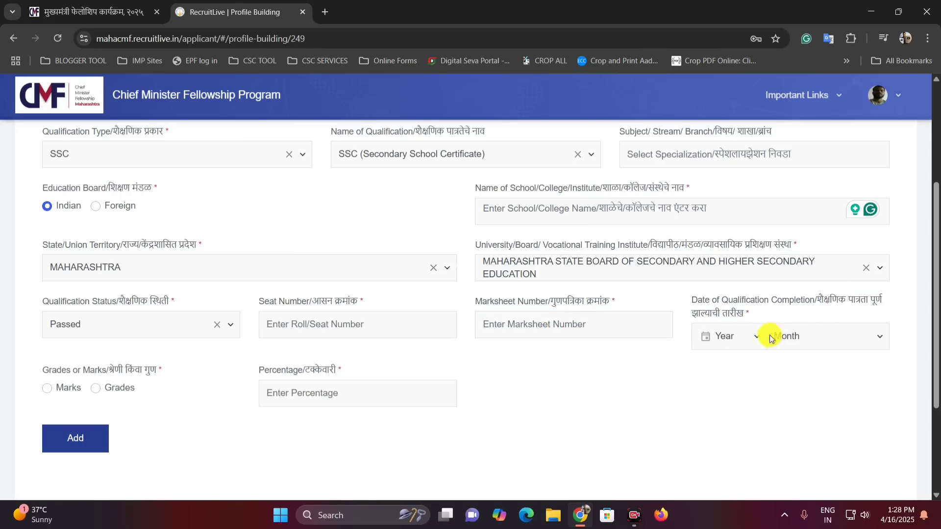
- Choose Marks as the result format and enter 390 as the out-of marks
click(49, 392)
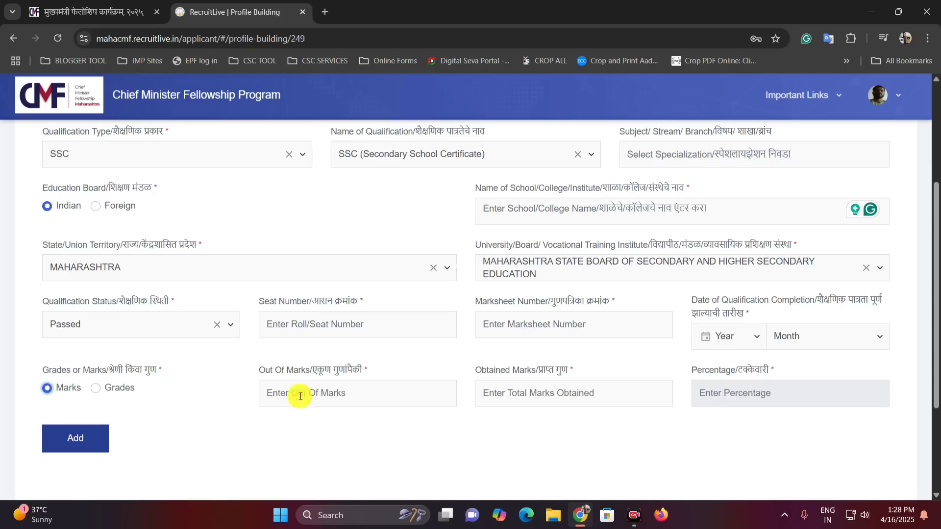
click(347, 400)
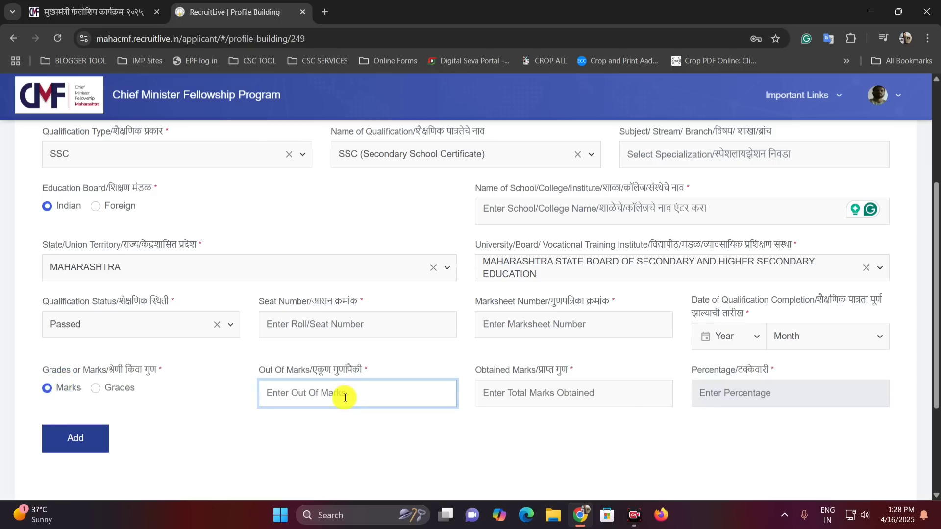
text(6)
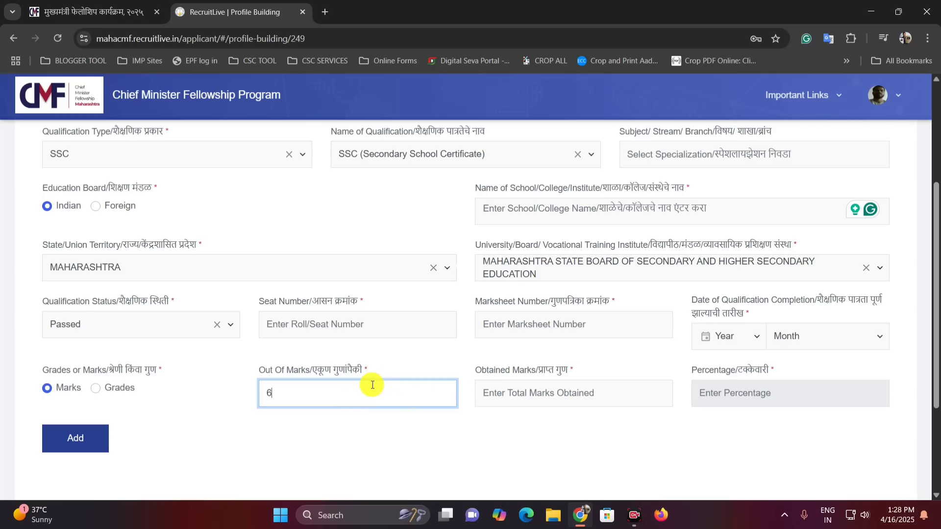
text(0)
key(BackSpace)
key(BackSpace)
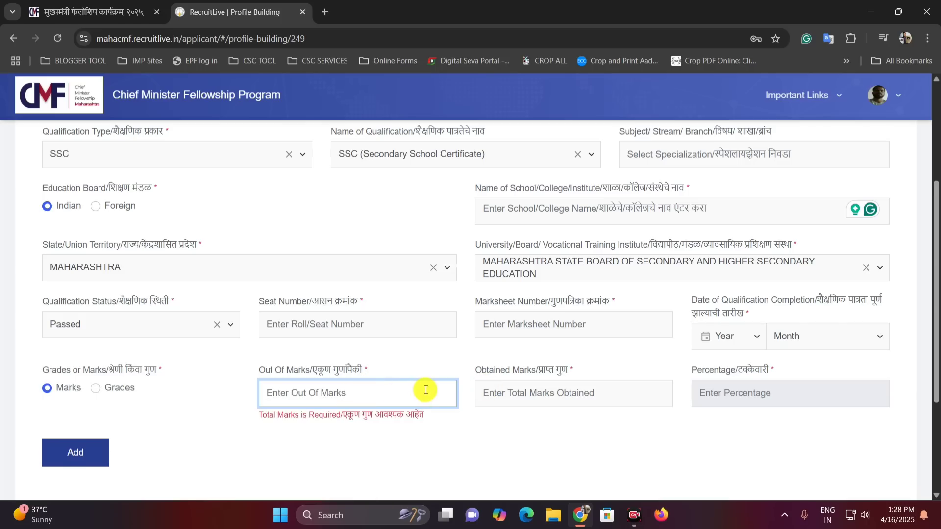
text(390)
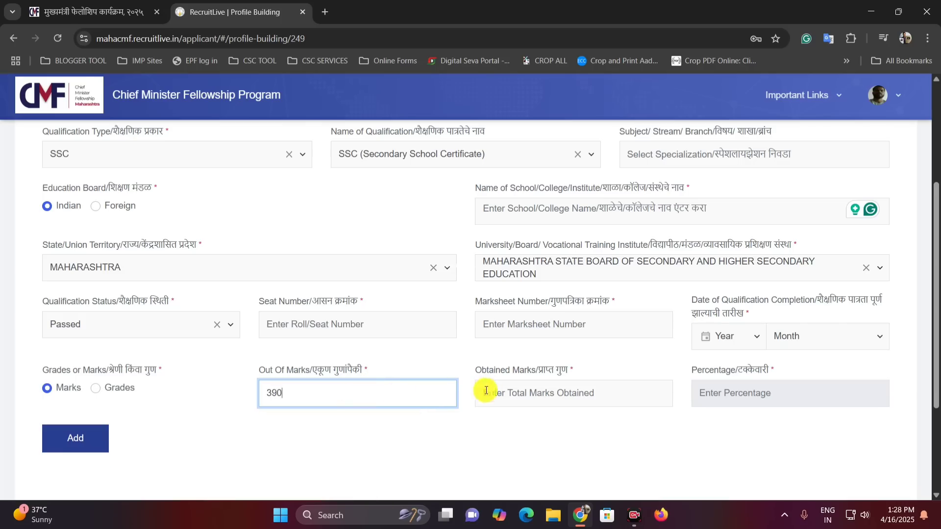
- Try to enter 500 as the obtained marks for the SSC qualification and dismiss the message
click(492, 389)
text(60)
key(BackSpace)
key(BackSpace)
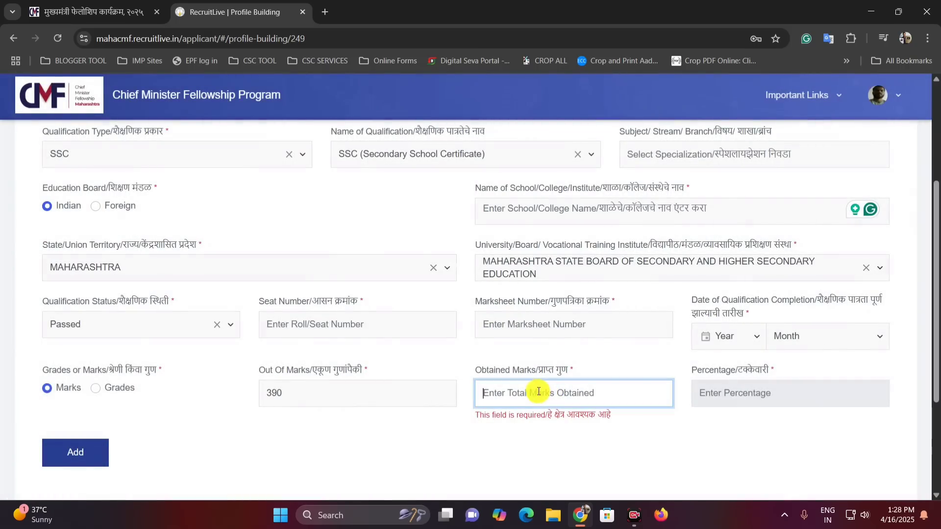
text(500)
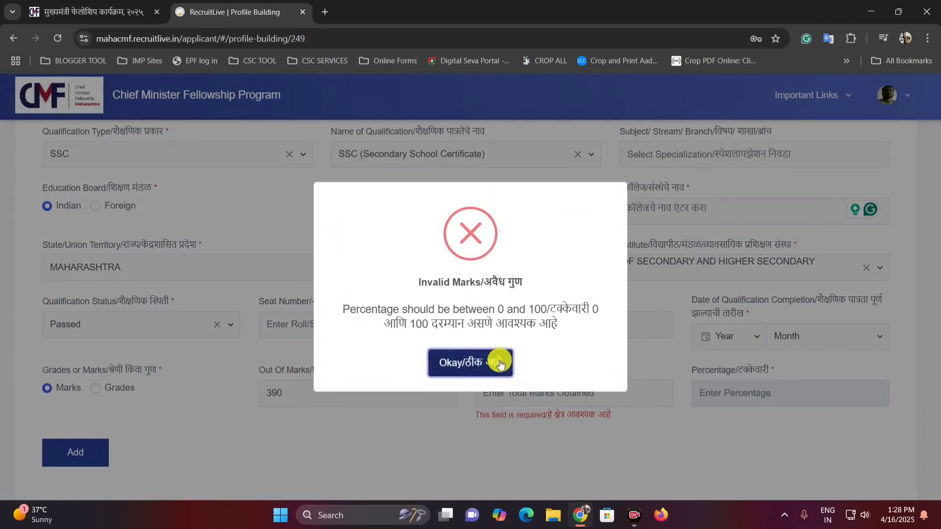
click(498, 360)
- Set the out-of marks to 600 and the obtained marks to 390 for the SSC qualification
drag(304, 392, 252, 396)
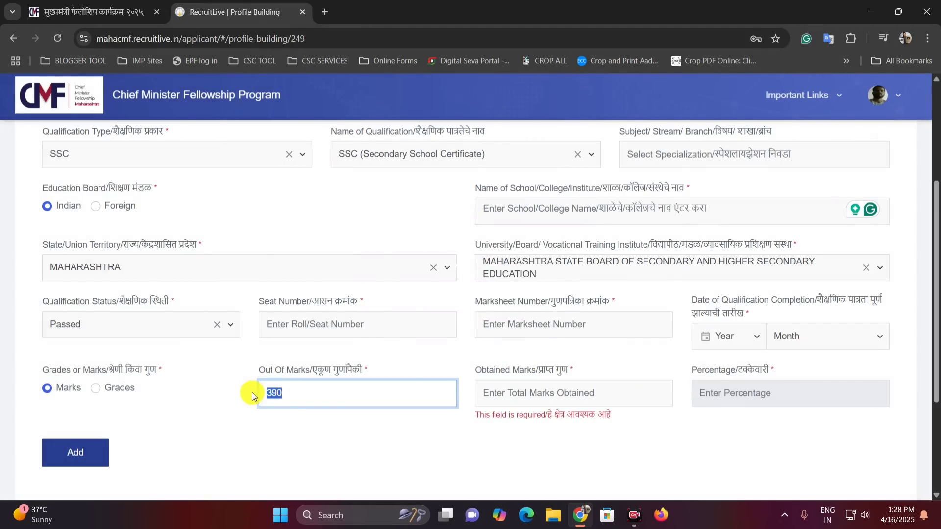
text(600)
click(498, 389)
text(390)
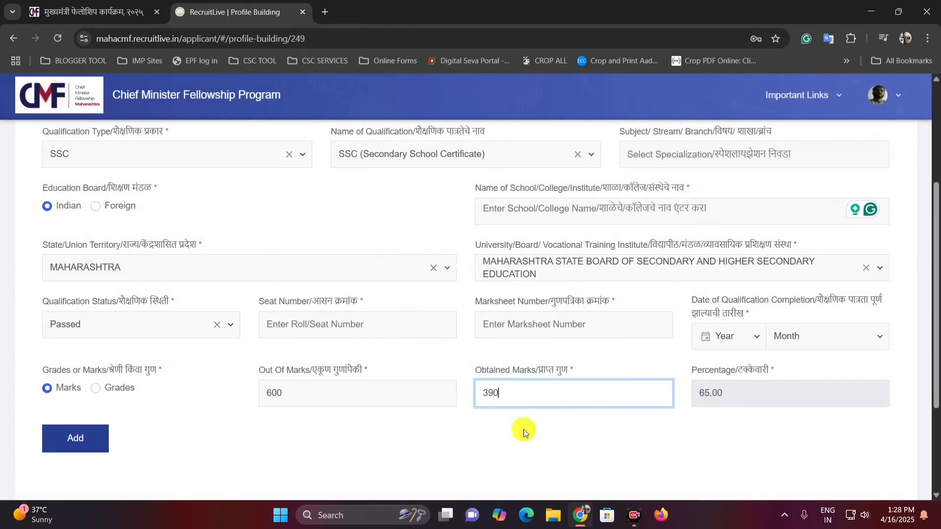
click(581, 446)
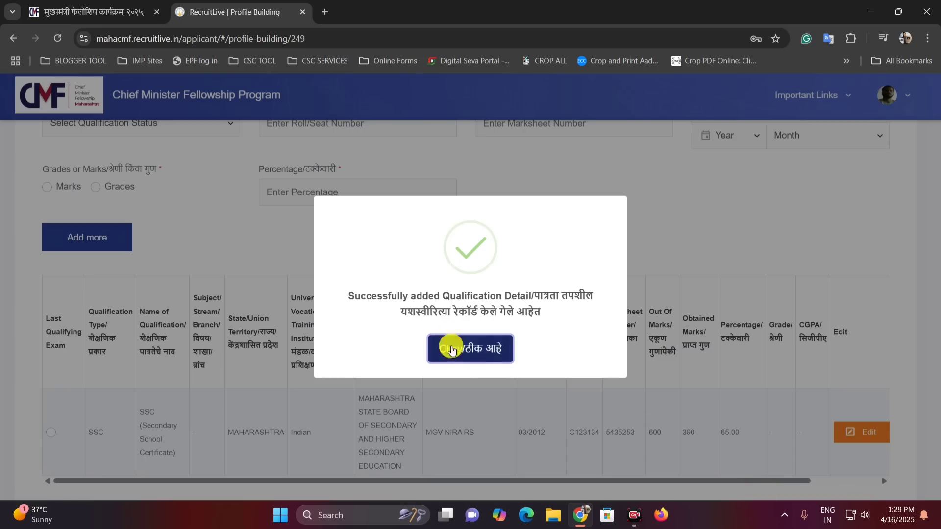
- Acknowledge the saved SSC qualification and review its entry in the qualifications table
click(448, 347)
scroll(376, 332, up, 3)
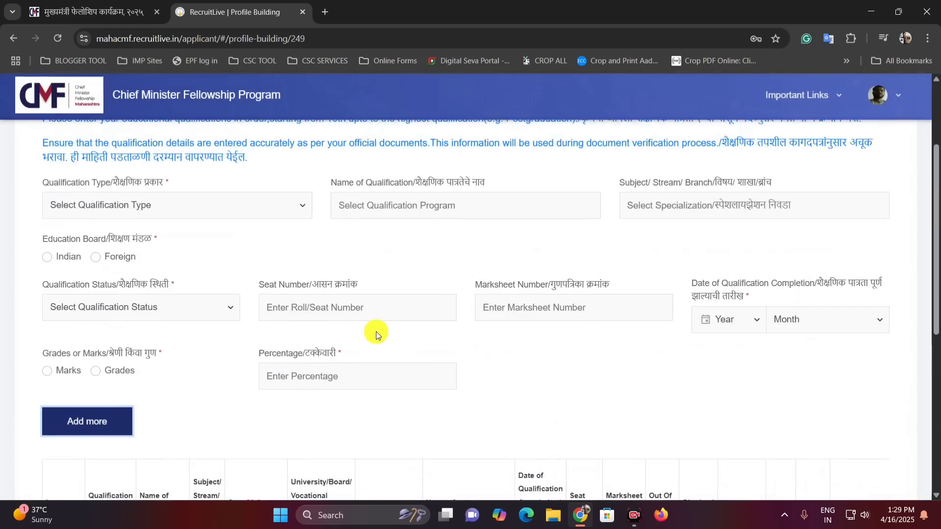
scroll(343, 343, down, 3)
scroll(210, 414, down, 3)
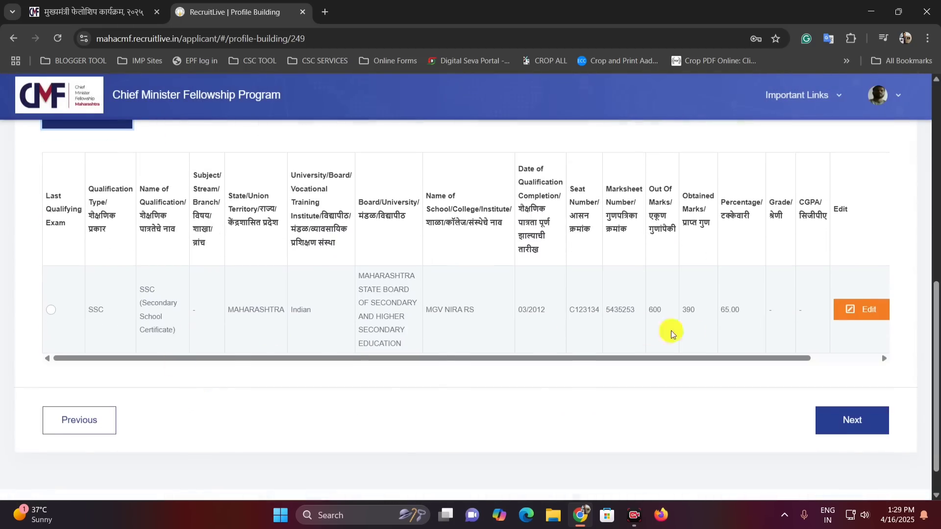
scroll(784, 328, up, 2)
scroll(305, 347, up, 5)
scroll(777, 388, down, 5)
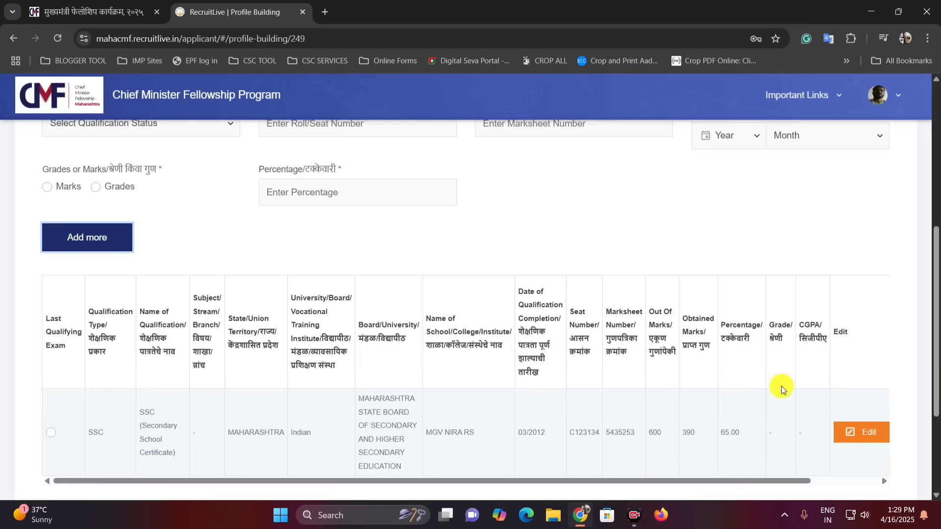
- Choose HSC(12th/10+2) as the qualification type and HSC (Higher Secondary Certificate) as the qualification name
scroll(181, 276, up, 6)
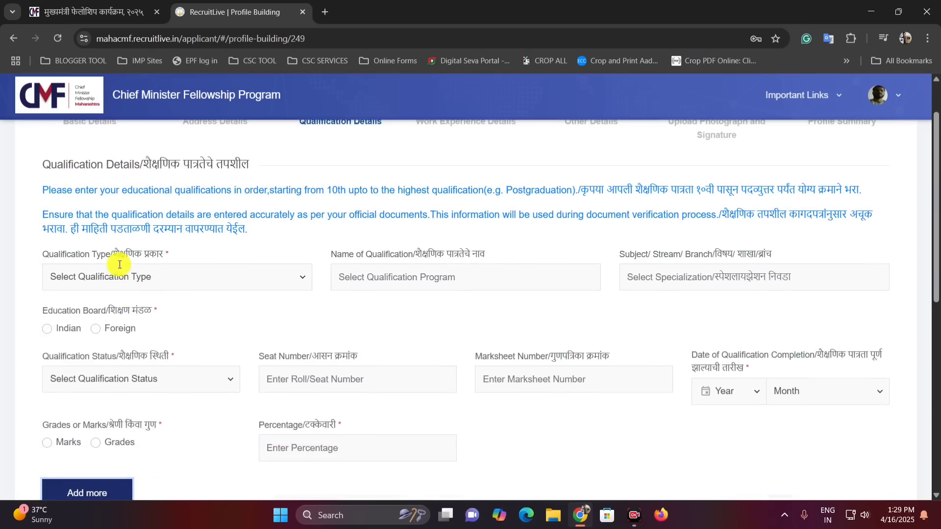
click(116, 331)
click(111, 324)
scroll(338, 274, down, 1)
click(414, 216)
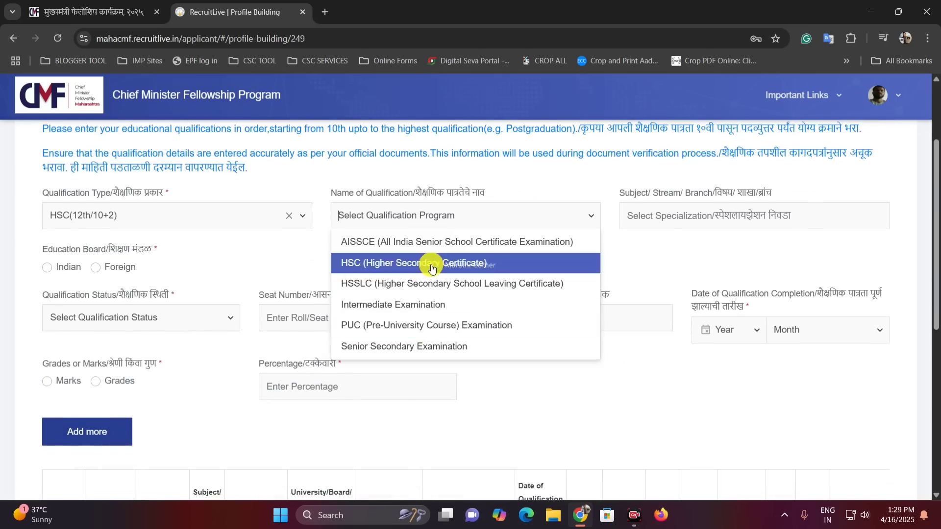
click(453, 264)
- Check the specialization field of the HSC entry and set its education board to Indian
click(706, 216)
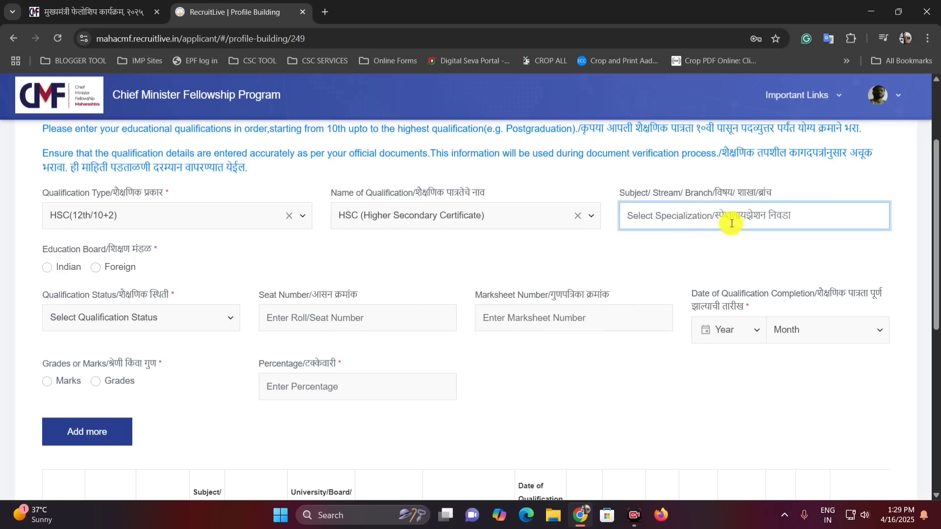
click(48, 267)
scroll(585, 413, down, 4)
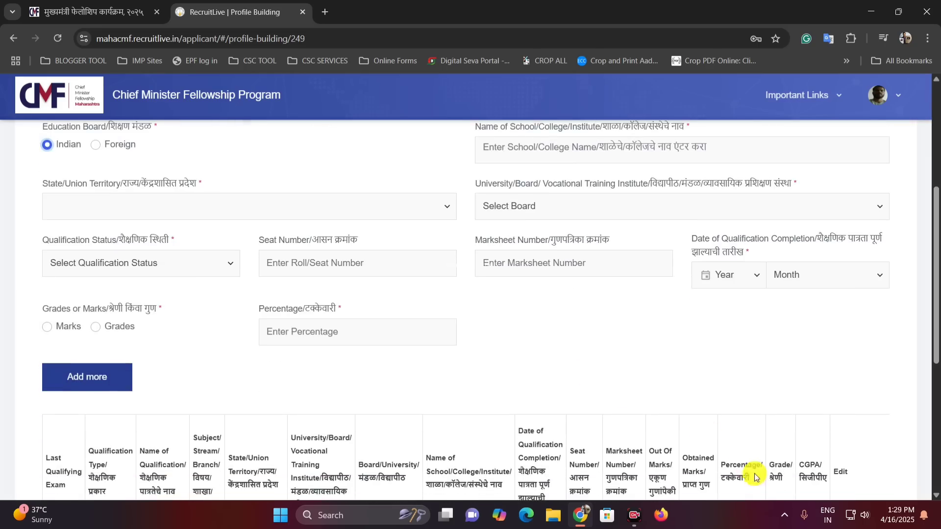
- Set the qualification type to Graduate and the qualification name to B.Com (Bachelor of Commerce)
click(154, 328)
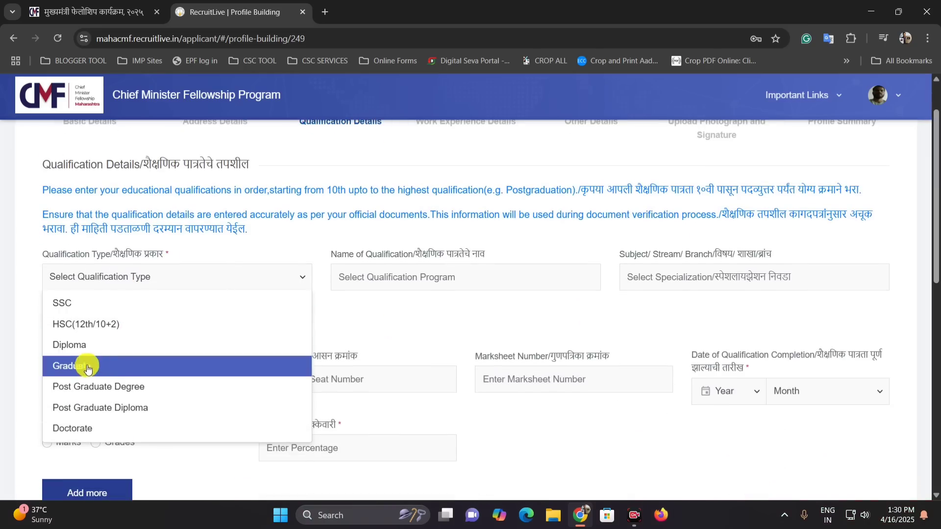
click(96, 368)
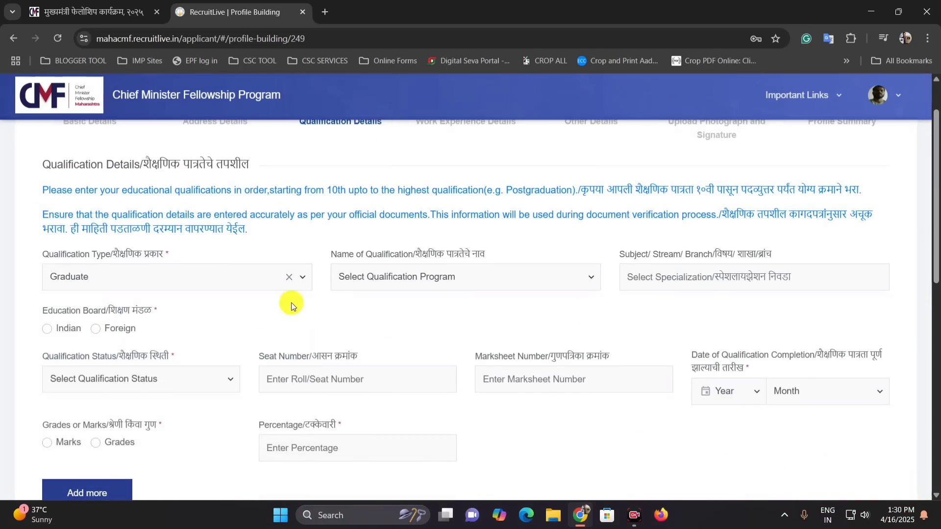
click(269, 275)
click(401, 305)
click(412, 276)
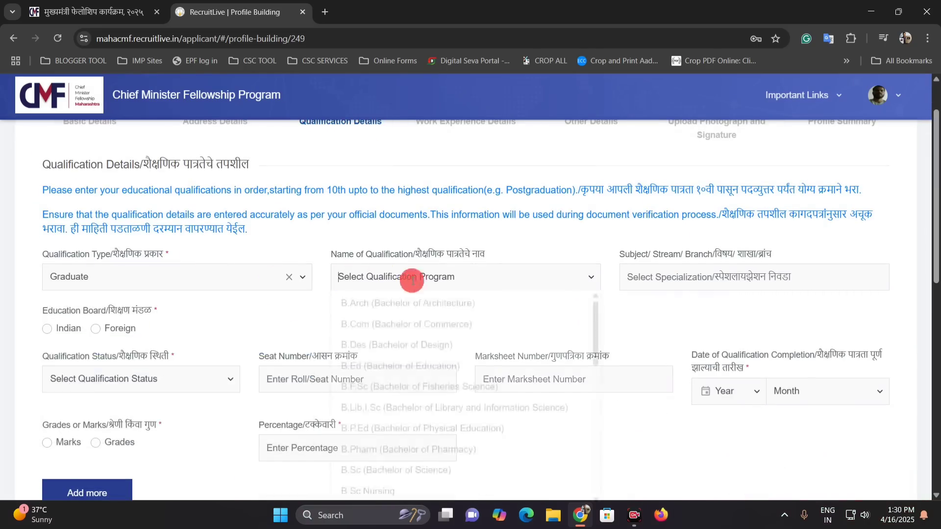
scroll(418, 349, down, 1)
scroll(418, 349, up, 1)
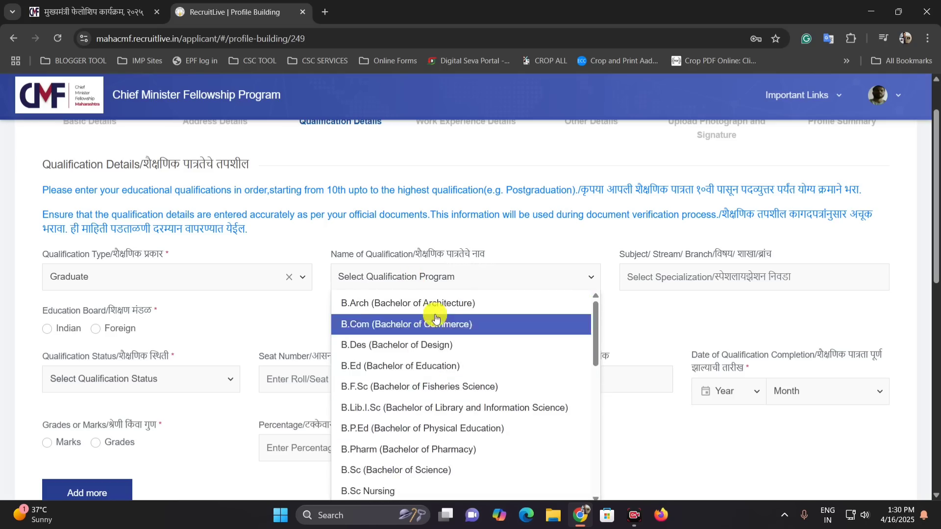
click(458, 303)
click(453, 275)
click(438, 326)
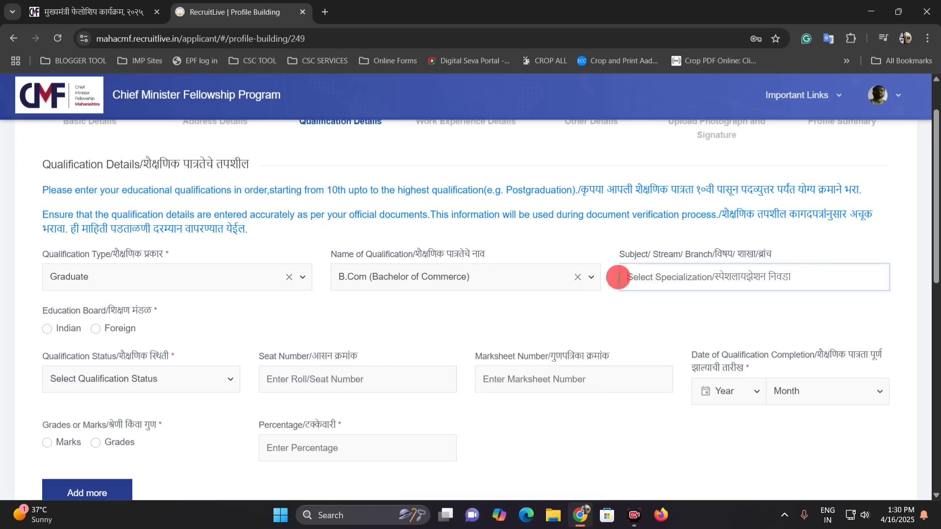
- Check the B.Com specialization field, and set the education board to Indian with MAHARASHTRA as the state
click(686, 277)
click(47, 329)
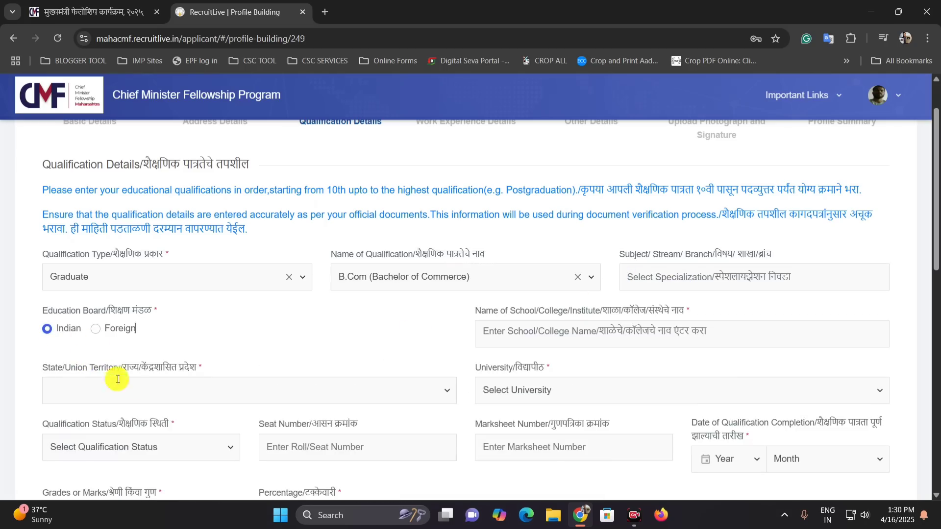
click(186, 392)
click(273, 422)
- Search the universities for "pun" and choose Savitribai Phule Pune University
click(553, 387)
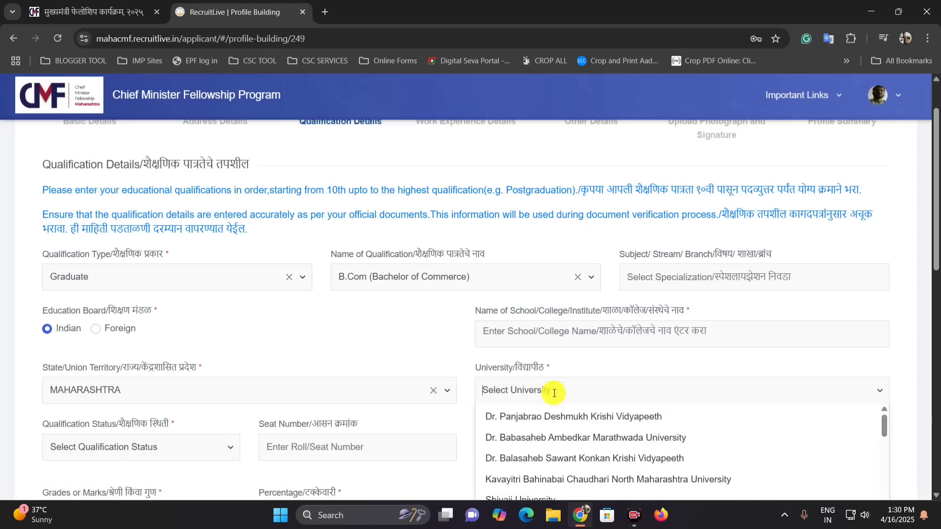
text(pun)
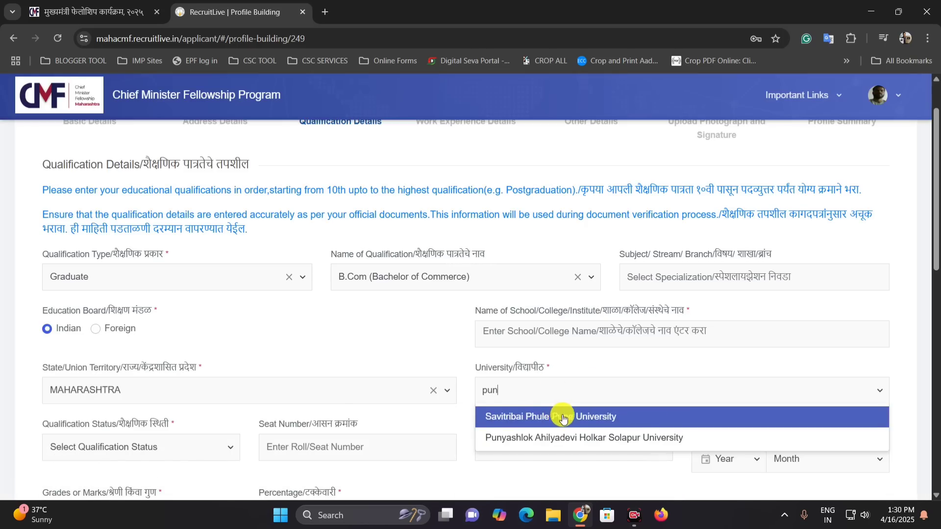
click(559, 414)
- Set the B.Com qualification status to Passed and go through the seat number and marksheet number fields
scroll(512, 372, down, 1)
click(170, 391)
click(163, 411)
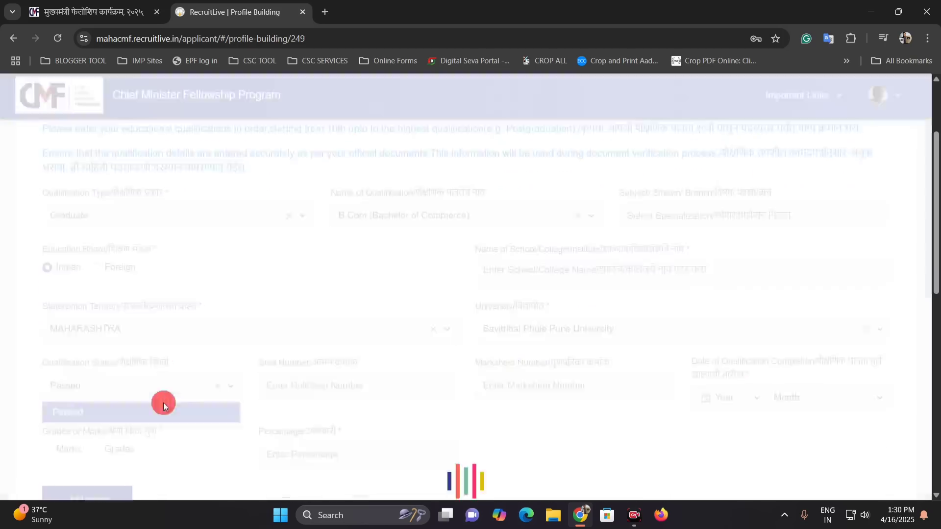
click(352, 387)
click(564, 387)
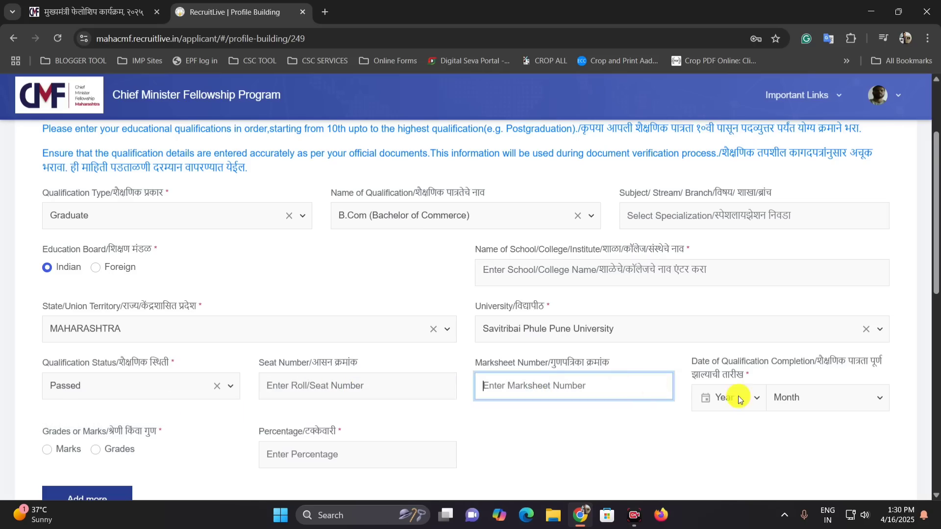
- Choose Marks as the B.Com result format and go to the out-of marks field
scroll(740, 392, down, 1)
click(47, 388)
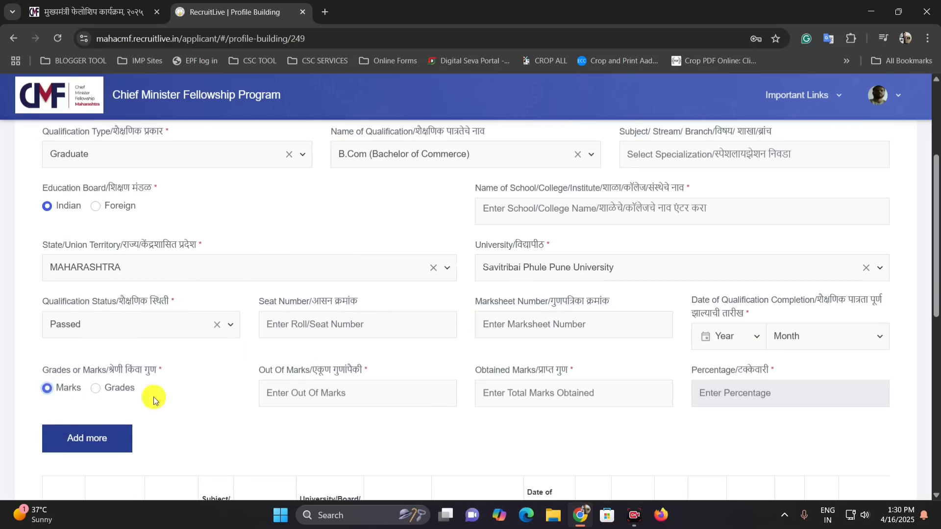
click(270, 390)
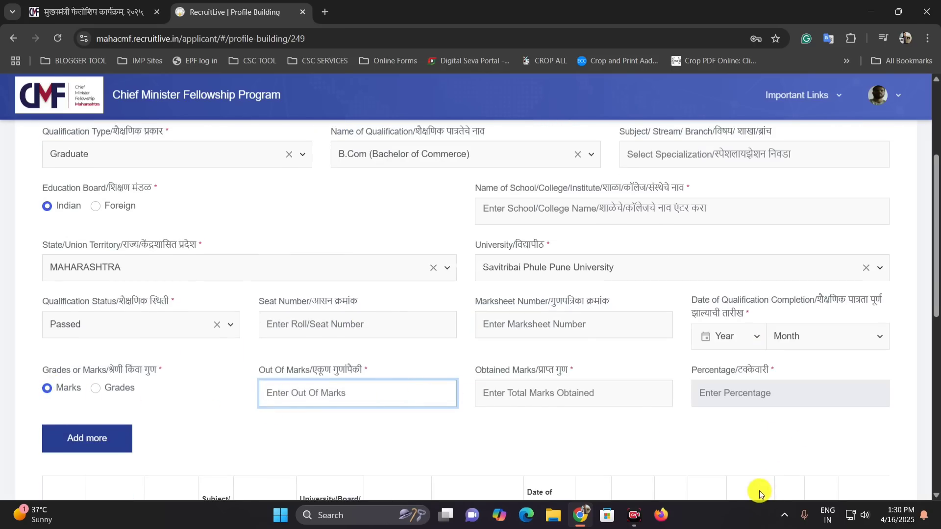
- Review the HSC, Graduate and SSC entries in the qualifications table
scroll(759, 490, down, 2)
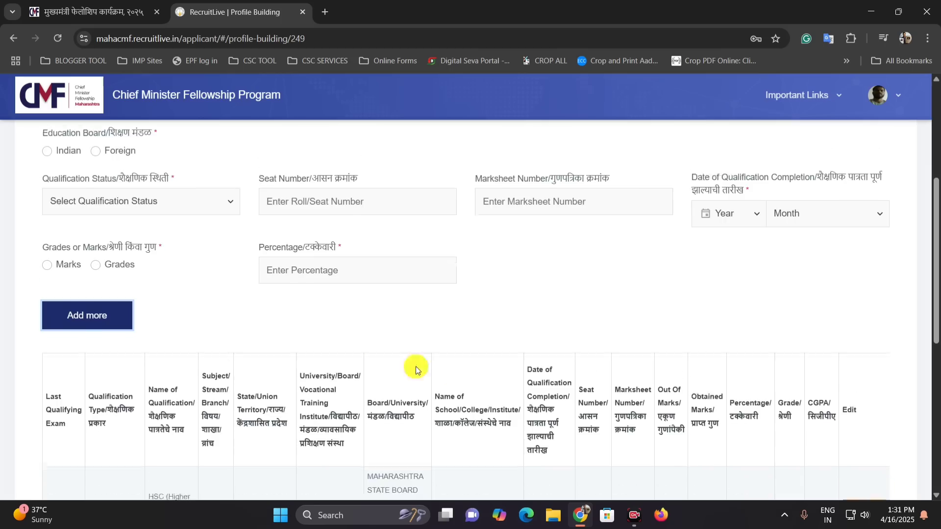
scroll(382, 351, down, 4)
scroll(338, 351, up, 1)
scroll(278, 413, down, 1)
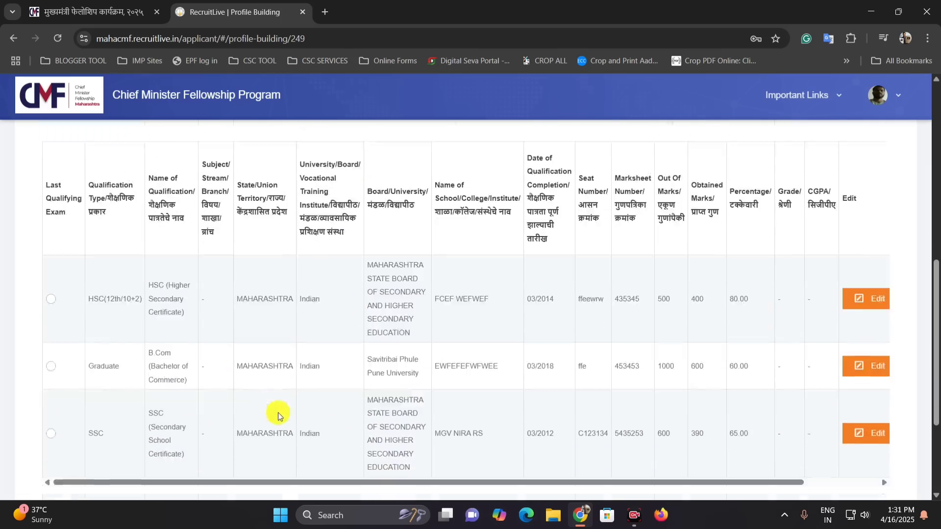
scroll(466, 366, up, 8)
scroll(473, 363, down, 5)
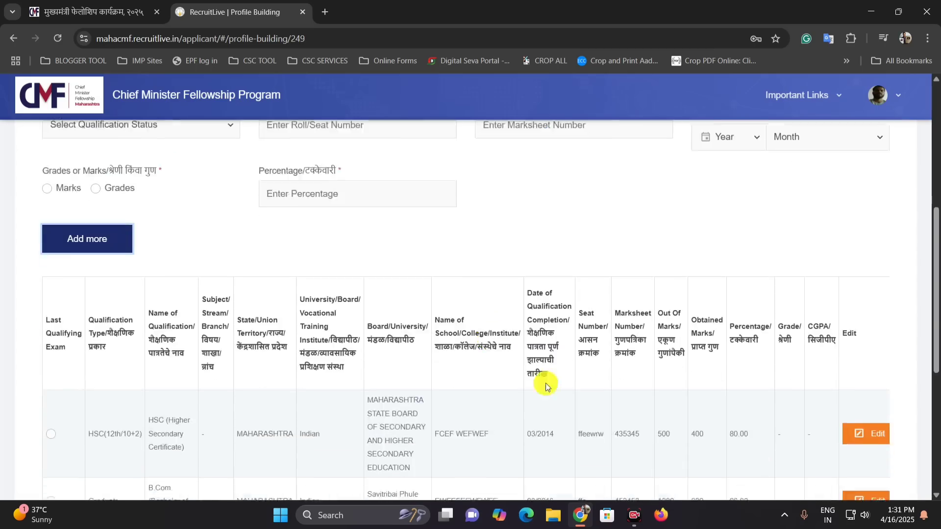
- Try to continue to the next profile section without marking the highest qualification
scroll(546, 384, down, 6)
click(859, 385)
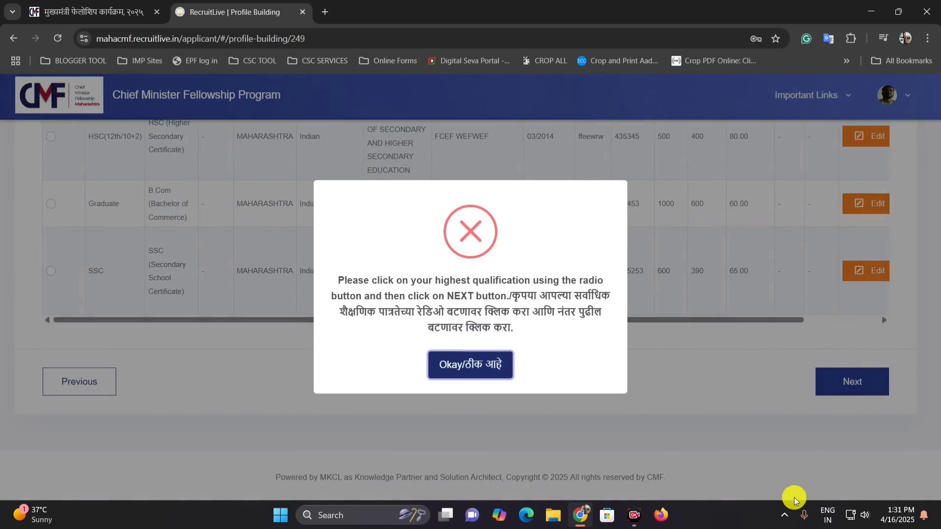
click(794, 498)
- Mark the Graduate entry as the last qualifying exam and continue to the Work Experience Details section
scroll(294, 223, up, 3)
scroll(147, 245, down, 2)
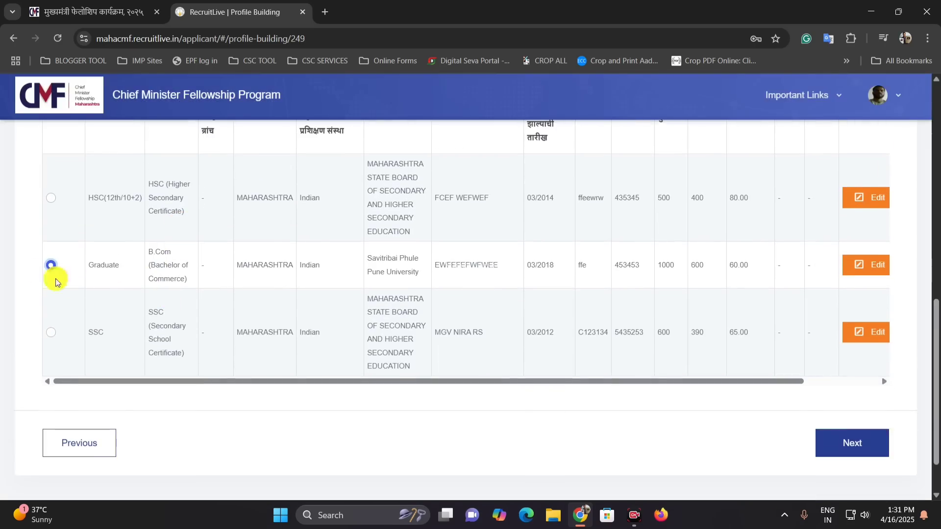
click(52, 269)
scroll(813, 398, down, 2)
click(845, 390)
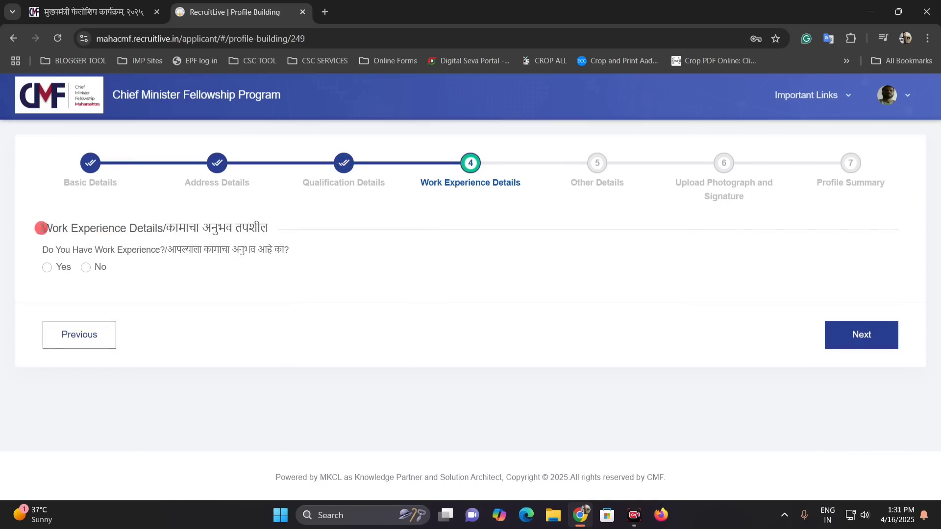
- Read the Work Experience Details heading and the question about having work experience
drag(42, 228, 164, 228)
click(195, 227)
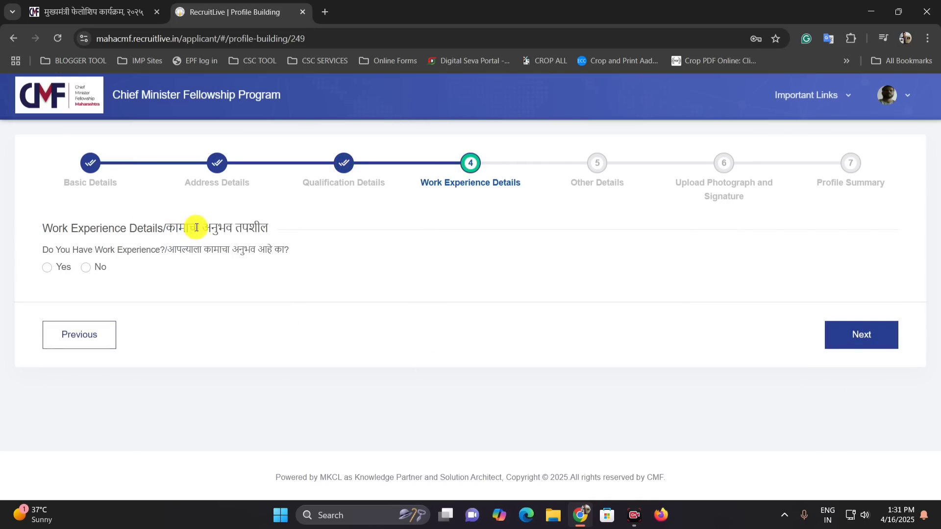
triple_click(210, 225)
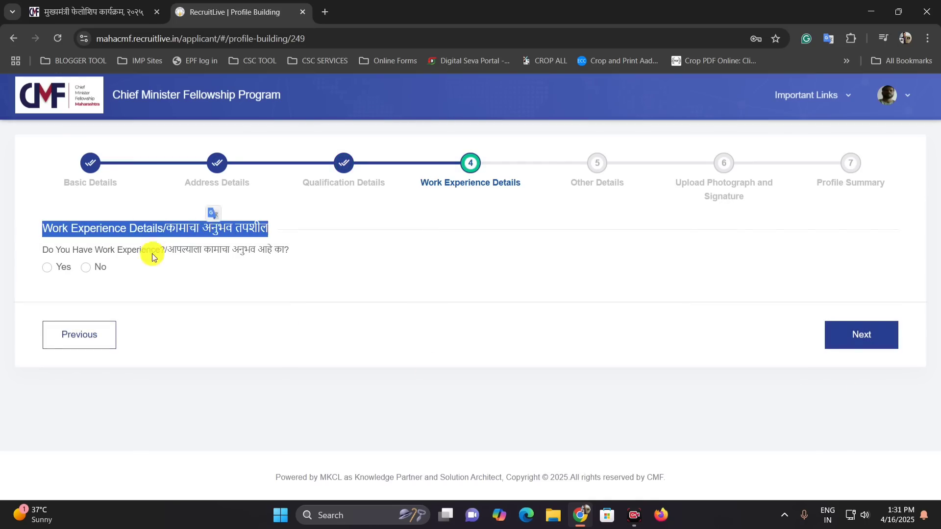
click(177, 254)
- Look over the fields offered for a Yes work experience answer, and change the answer to No, dismissing the message
click(48, 271)
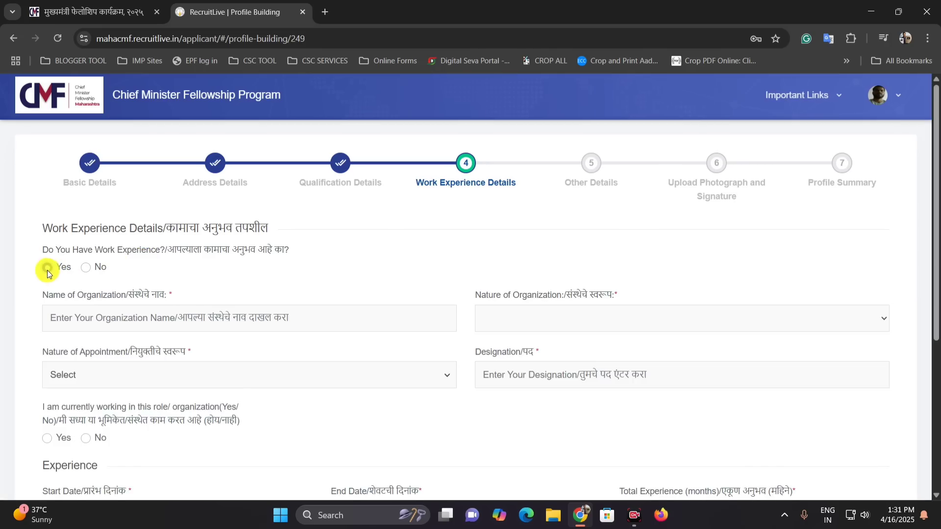
scroll(51, 273, down, 2)
click(86, 206)
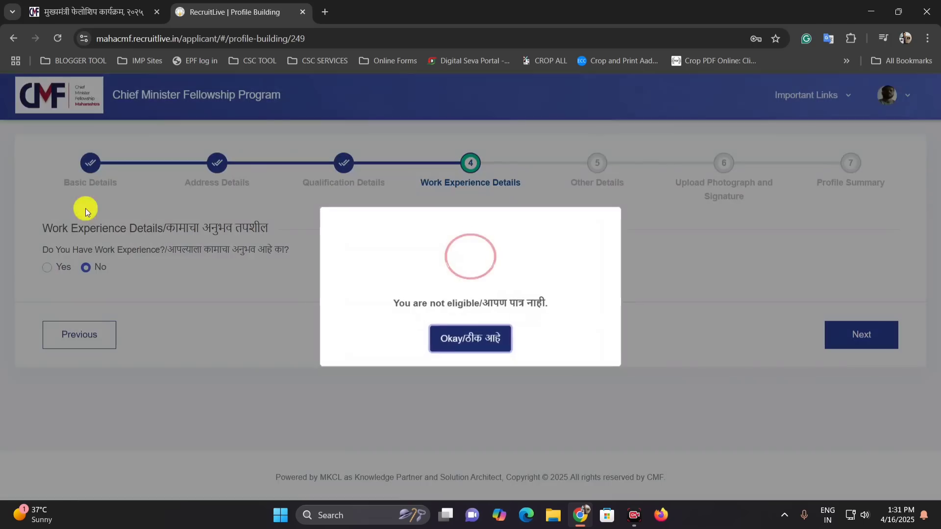
click(466, 343)
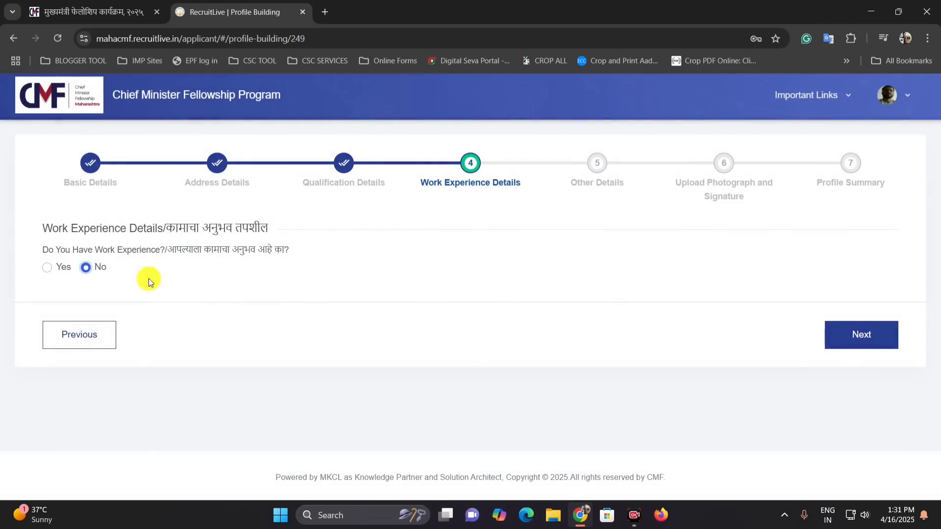
- Answer Yes to having work experience and set the nature of organization to Self-Employed
click(47, 267)
scroll(270, 279, down, 1)
scroll(270, 278, down, 2)
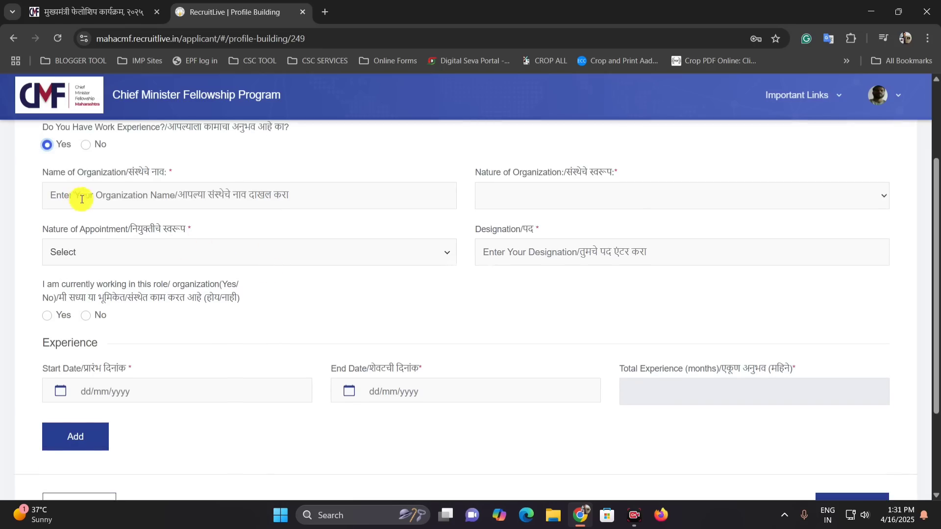
click(136, 200)
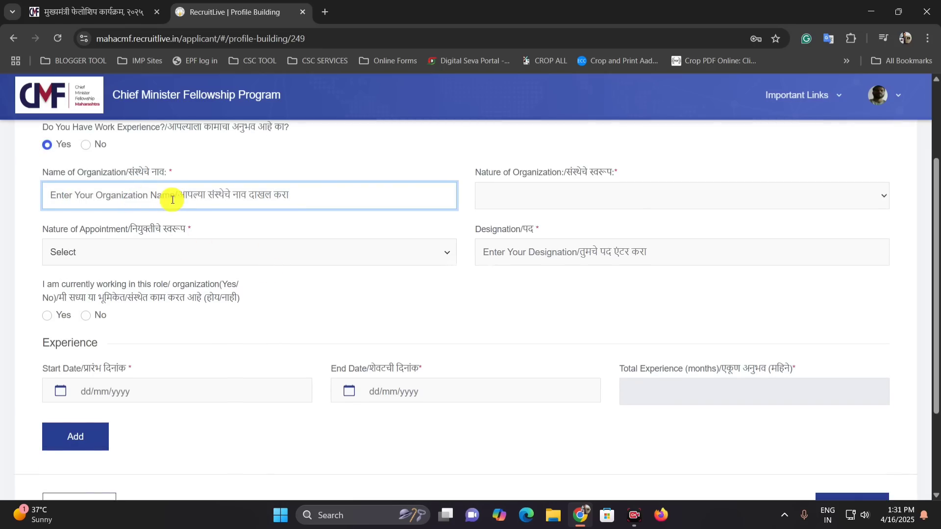
click(571, 201)
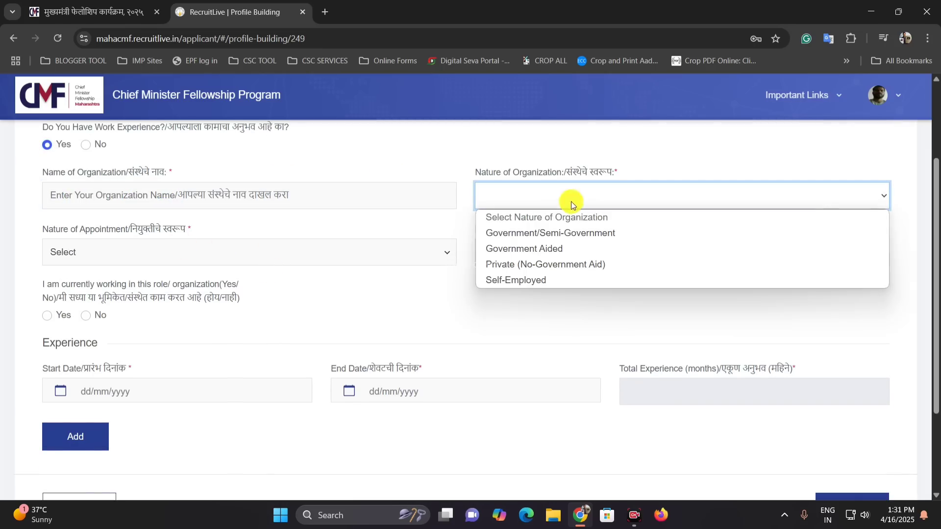
click(550, 267)
click(547, 215)
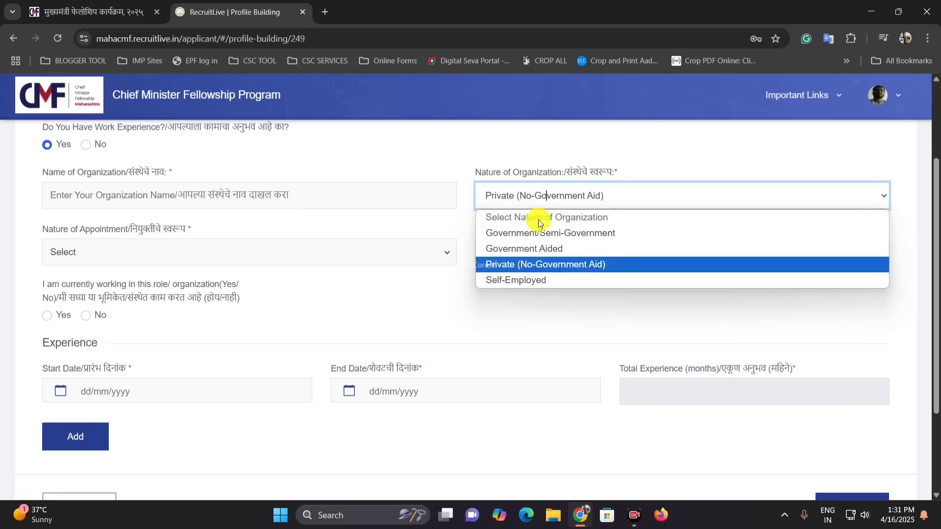
click(536, 275)
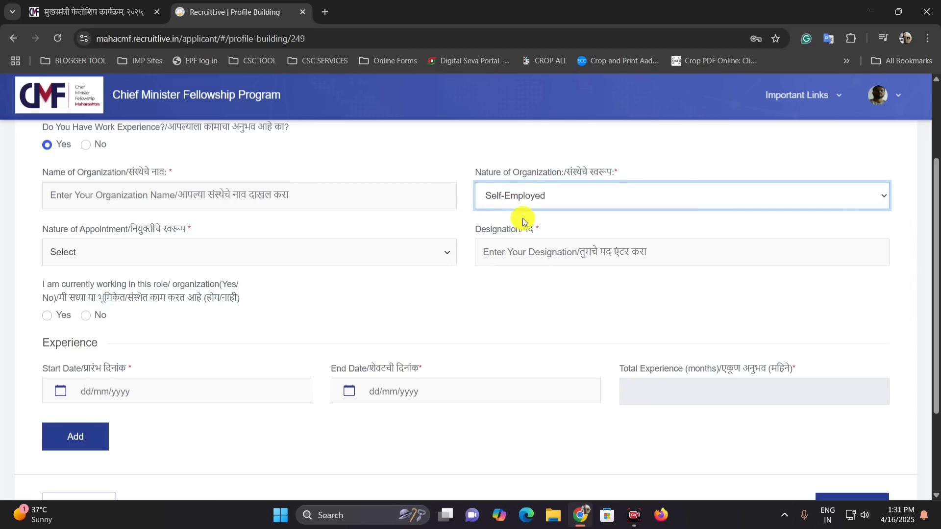
- Set the nature of appointment to Permanent and answer No to currently working in this role
click(149, 251)
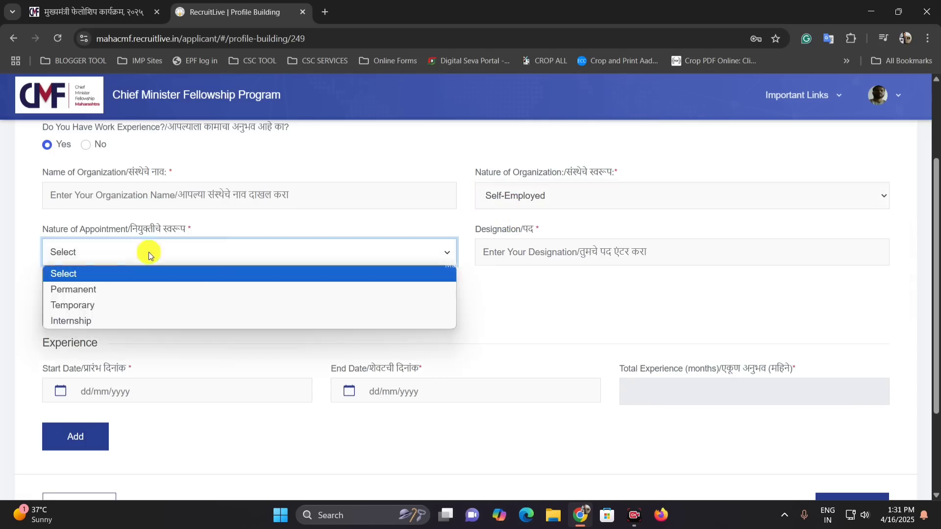
click(163, 292)
click(519, 259)
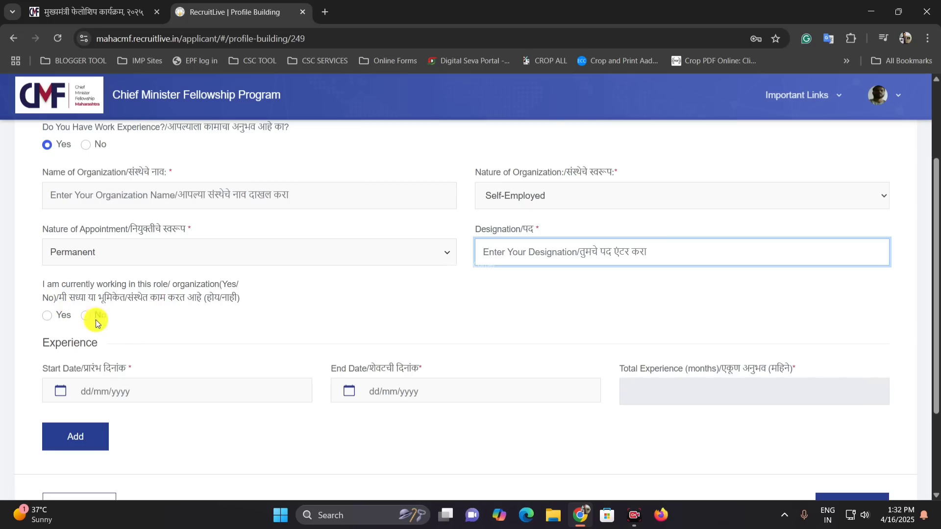
click(47, 316)
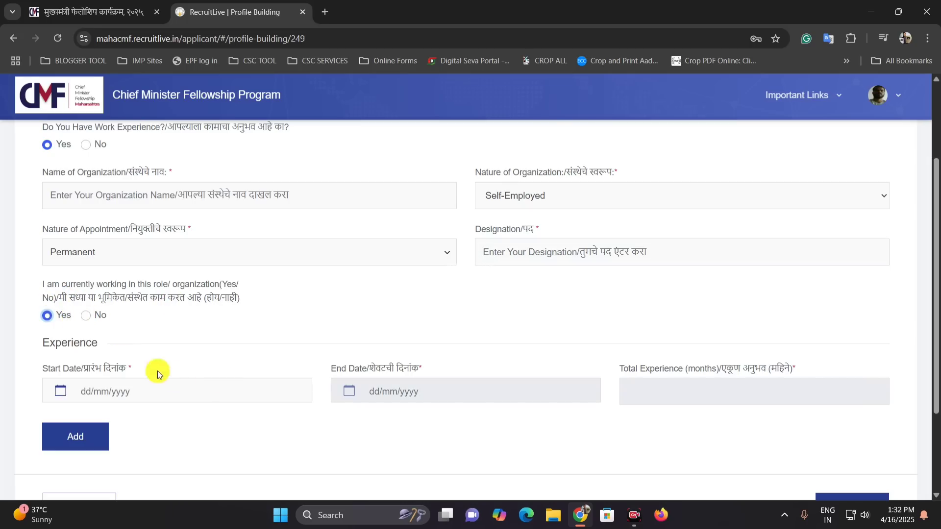
click(86, 315)
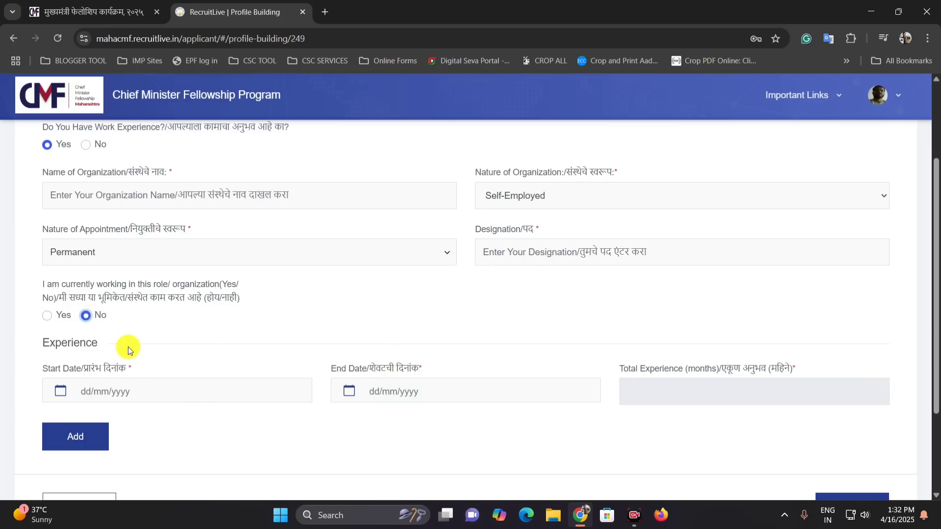
- View the calendars offered for the experience start date and end date
click(186, 396)
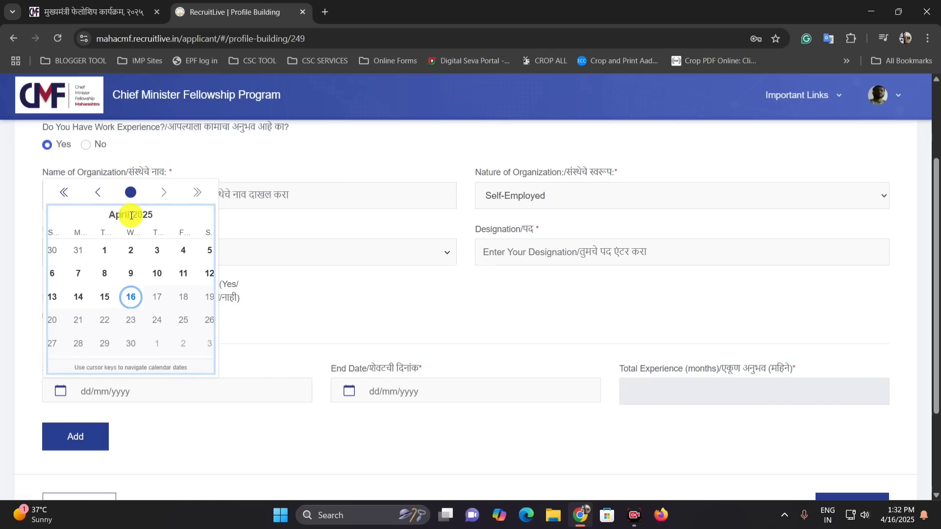
click(370, 391)
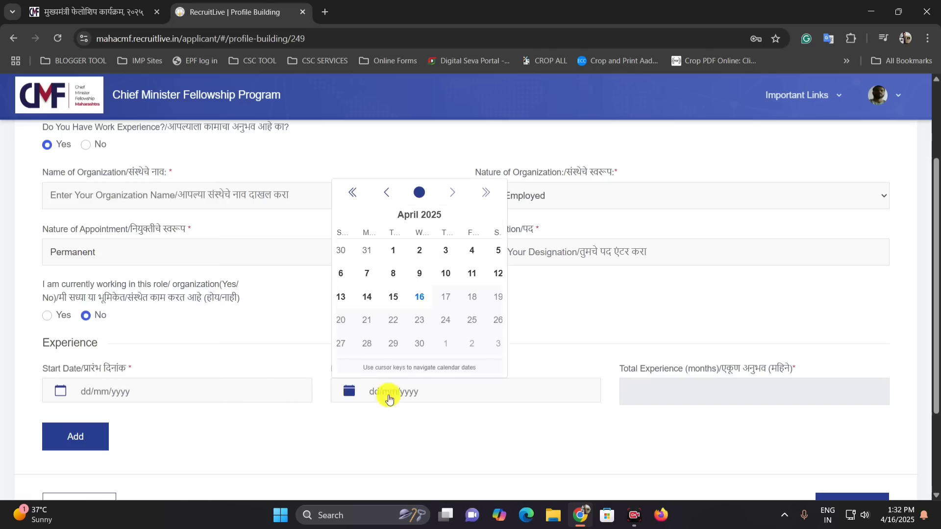
click(651, 373)
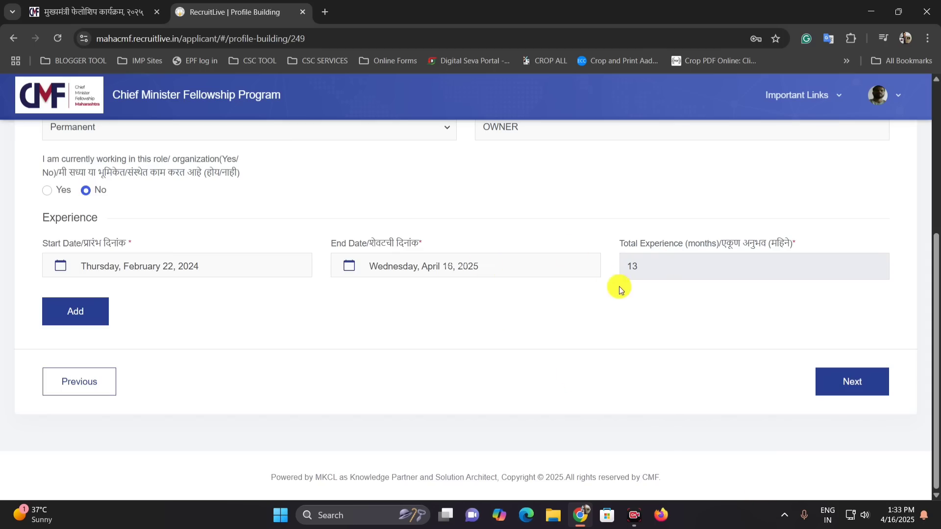
- Add the filled-in work experience entry, acknowledge the confirmation and continue to the Other Details section
click(101, 320)
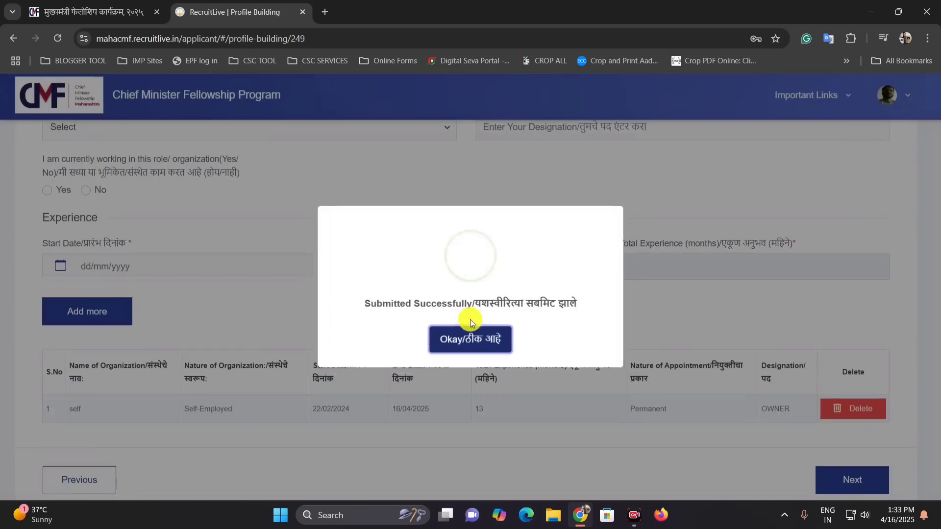
click(478, 337)
scroll(654, 336, down, 1)
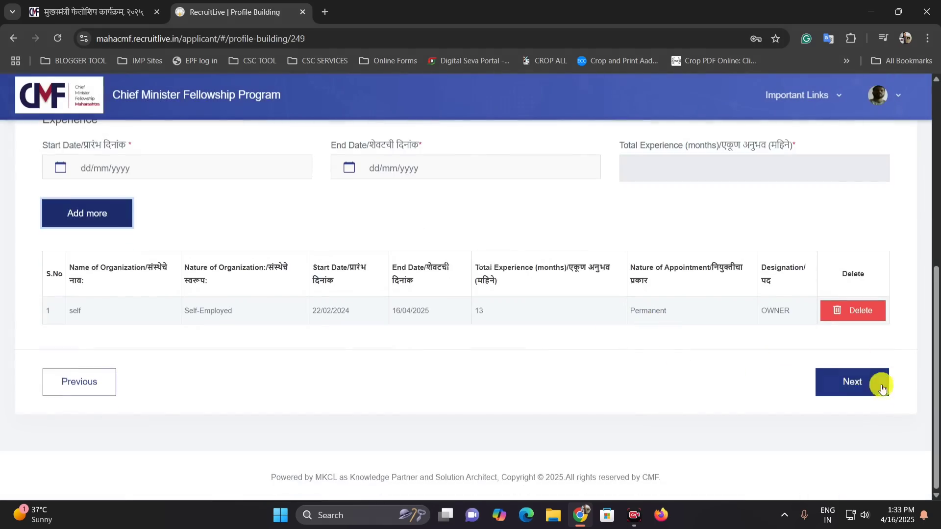
click(848, 391)
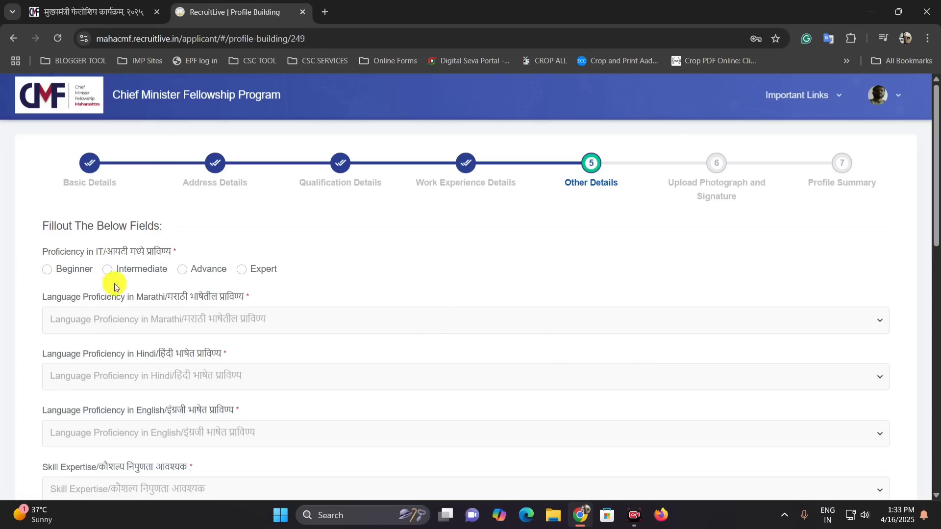
- Set the proficiency in IT to Expert
click(54, 276)
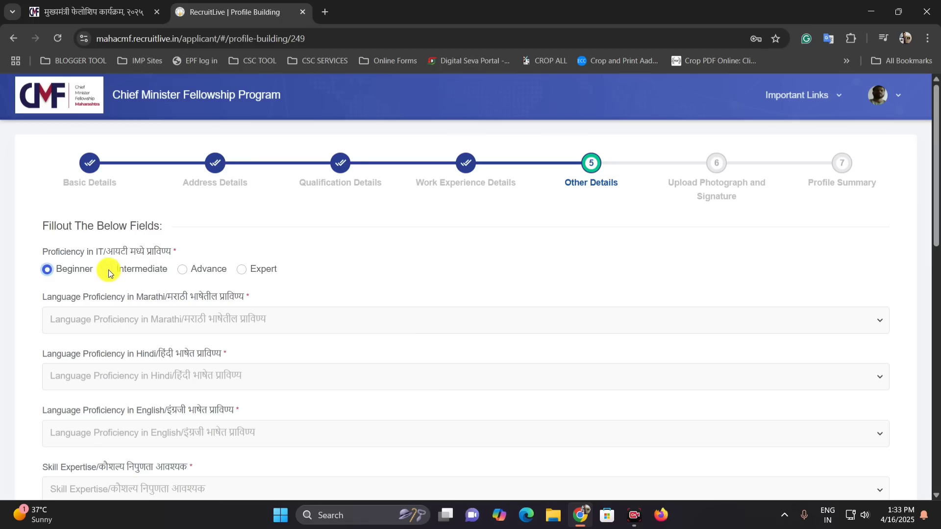
click(109, 271)
click(180, 269)
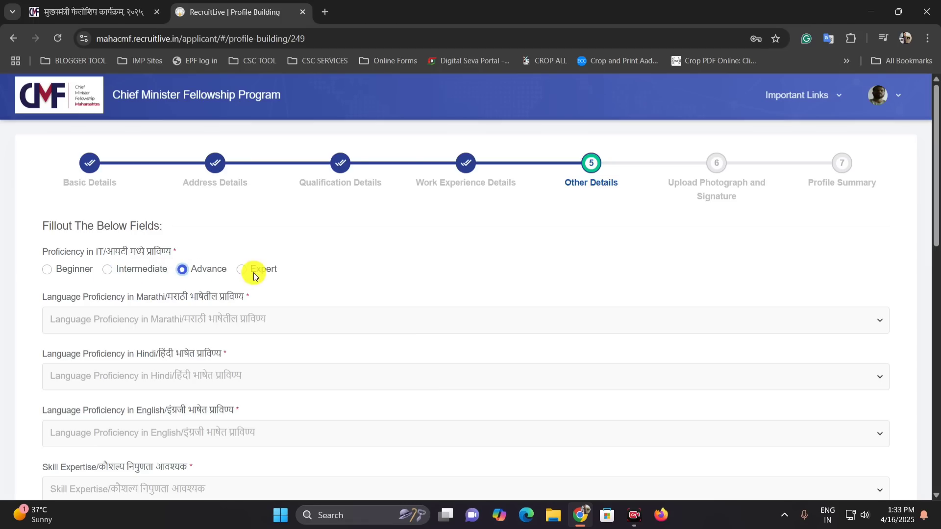
scroll(265, 259, down, 1)
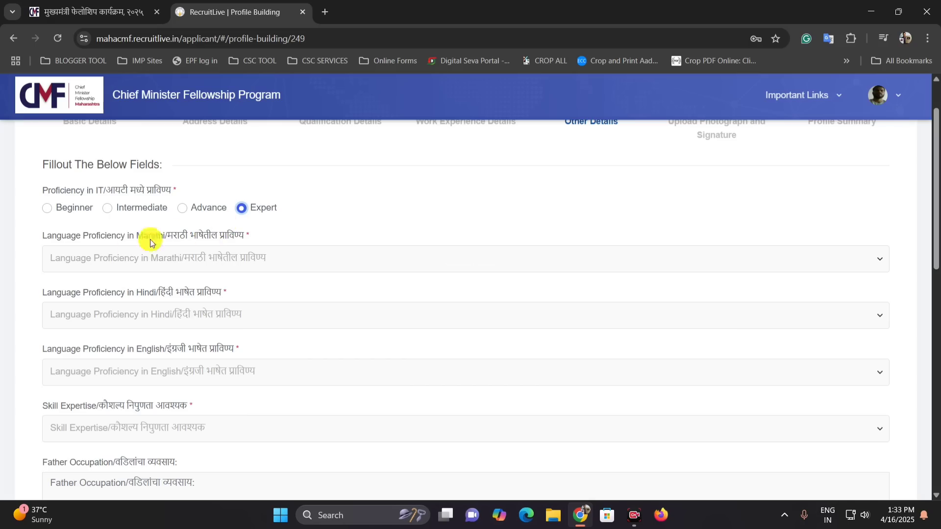
- Set the language proficiency in Marathi to read, write and speak
click(194, 239)
click(172, 258)
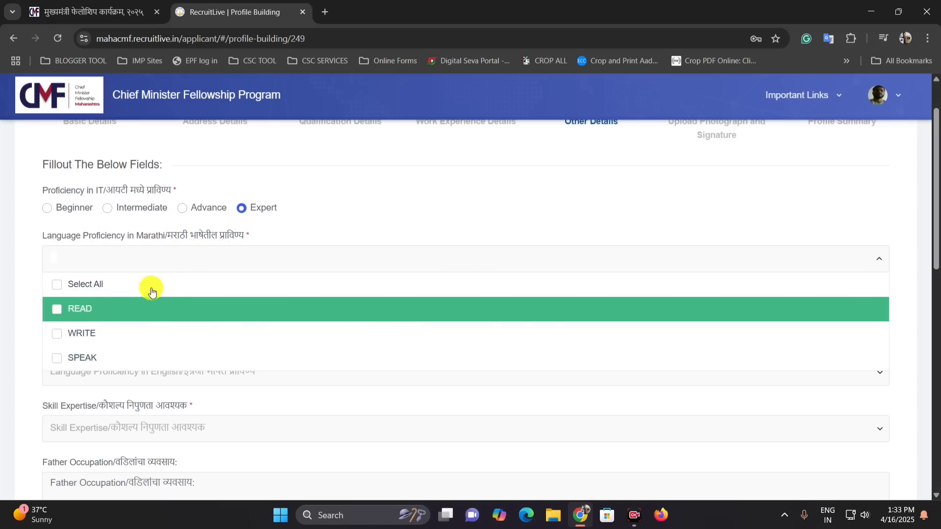
click(57, 286)
click(30, 322)
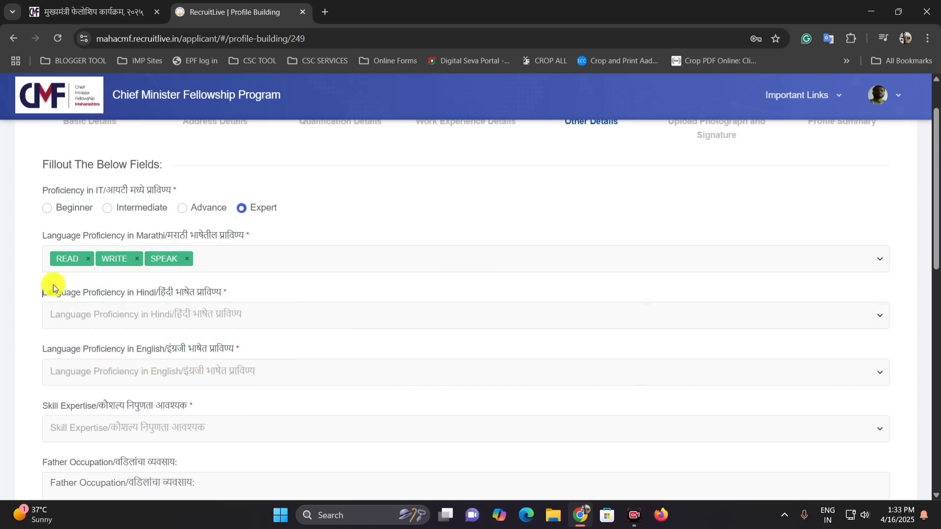
- Set the language proficiency in both Hindi and English to read, write and speak
scroll(117, 301, down, 2)
click(115, 191)
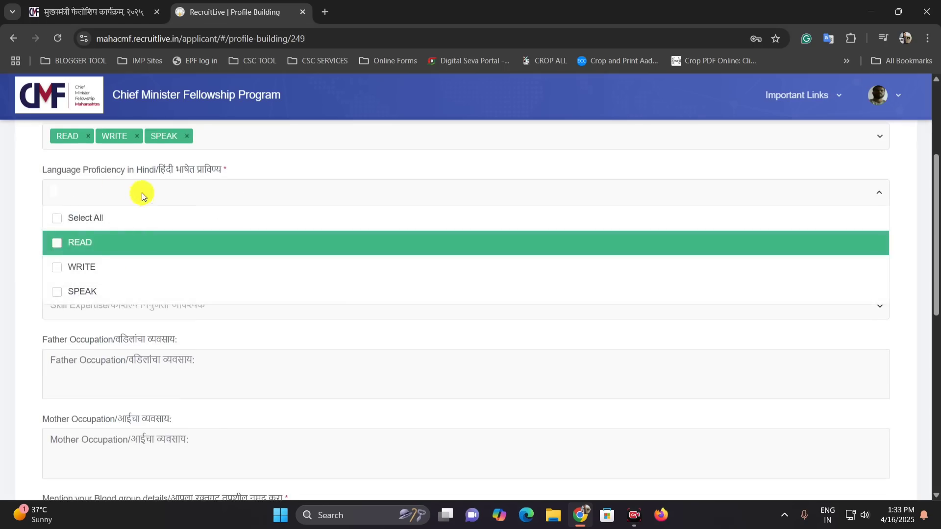
click(81, 221)
click(38, 257)
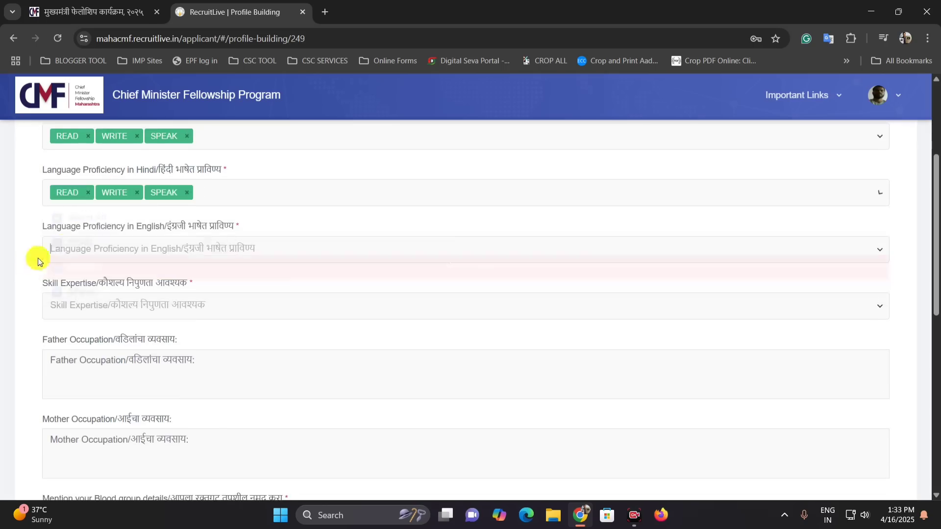
click(134, 248)
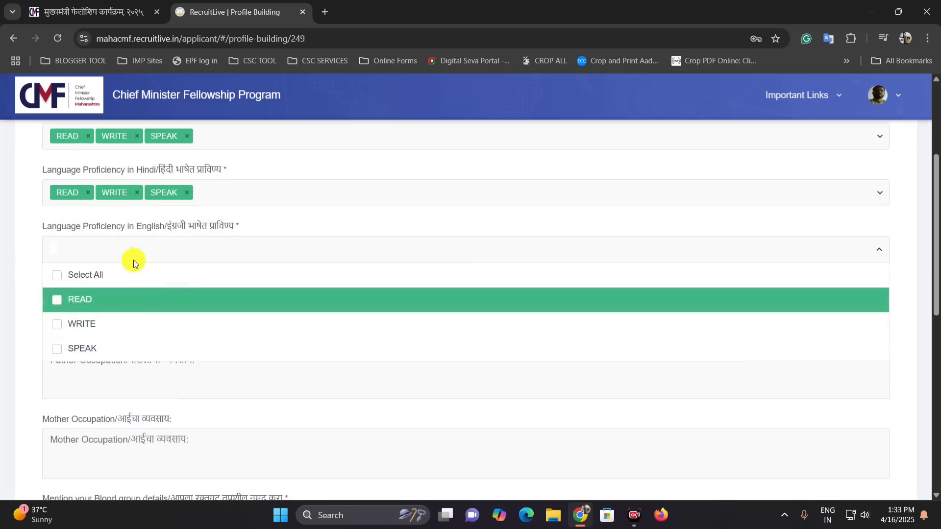
click(79, 274)
click(25, 322)
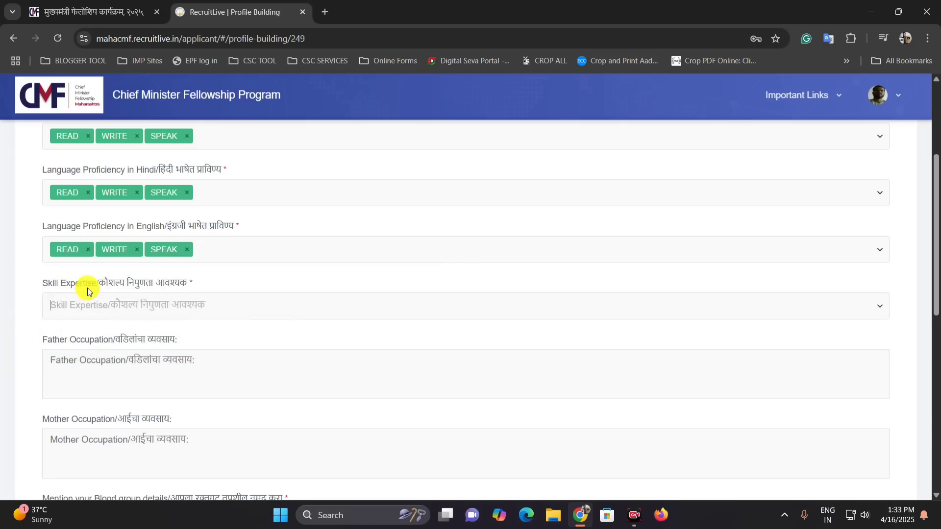
- Choose Content Creation, Digital Marketing and Sales Techniques as skill expertise
scroll(114, 272, down, 1)
click(124, 248)
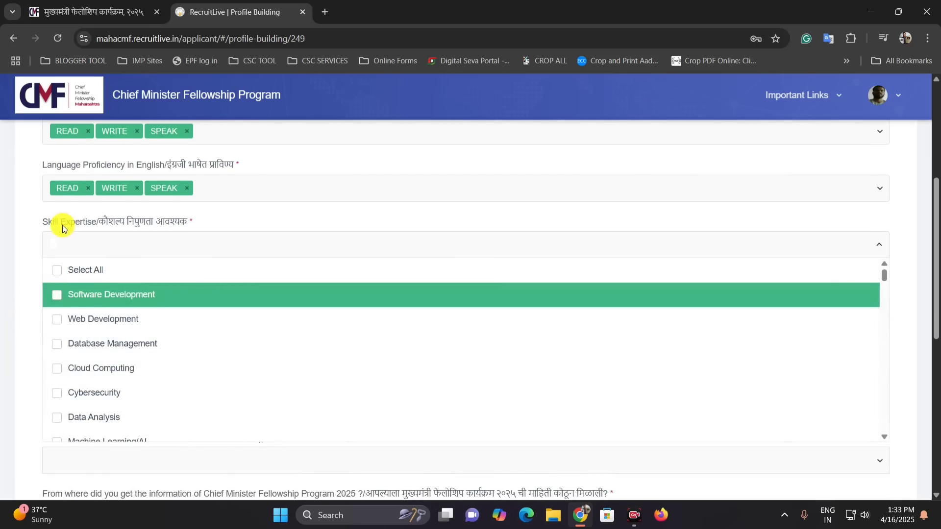
scroll(90, 294, down, 1)
scroll(93, 319, up, 1)
scroll(93, 319, down, 4)
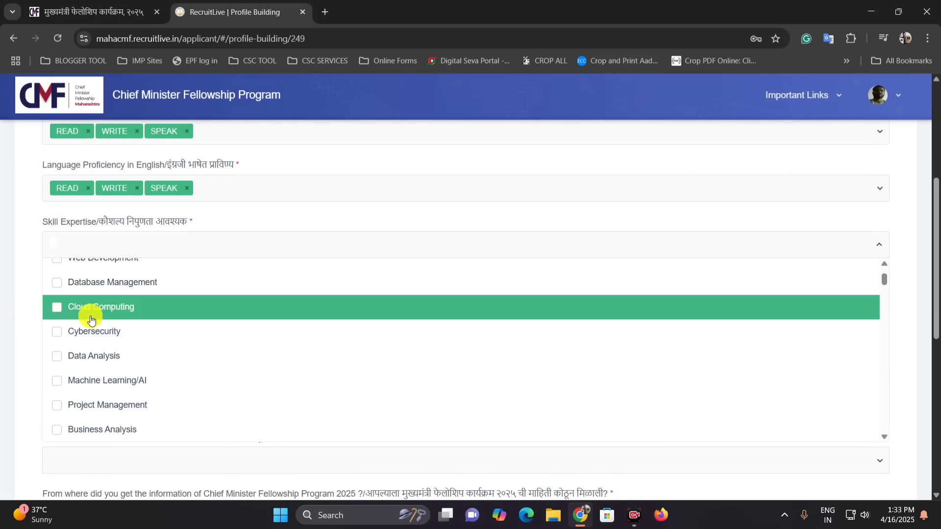
scroll(93, 309, down, 3)
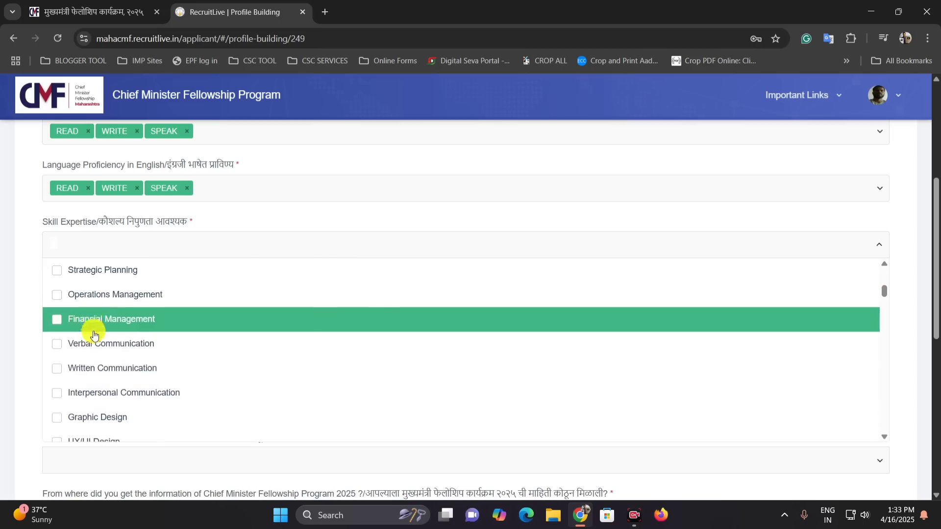
scroll(105, 361, down, 1)
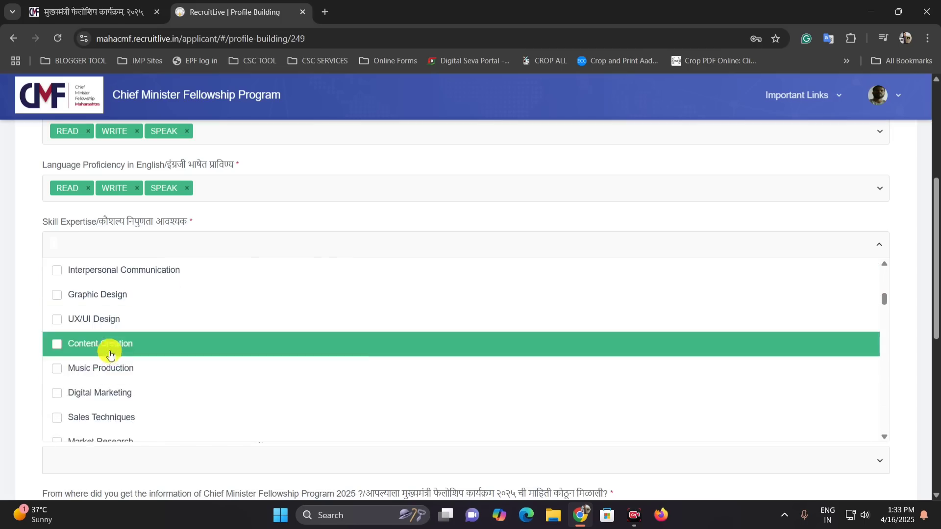
scroll(105, 351, down, 1)
click(55, 289)
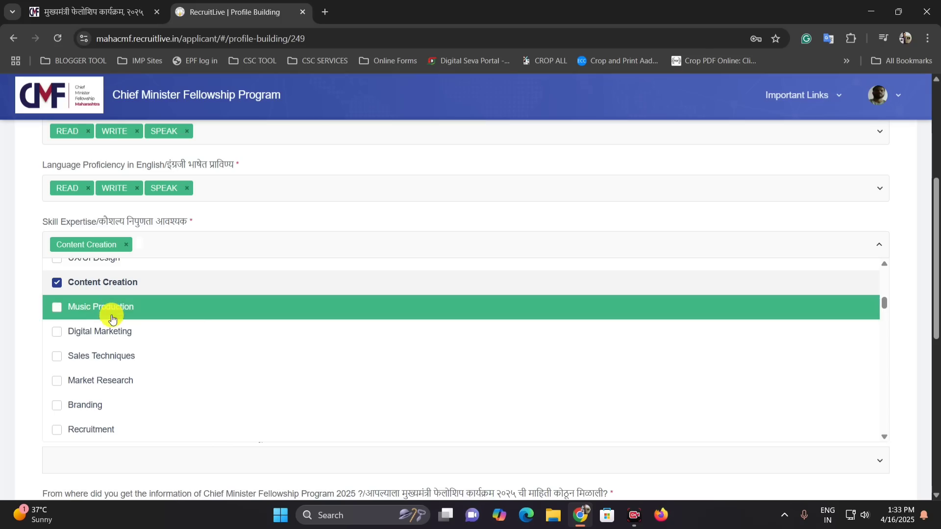
click(118, 340)
scroll(122, 350, down, 1)
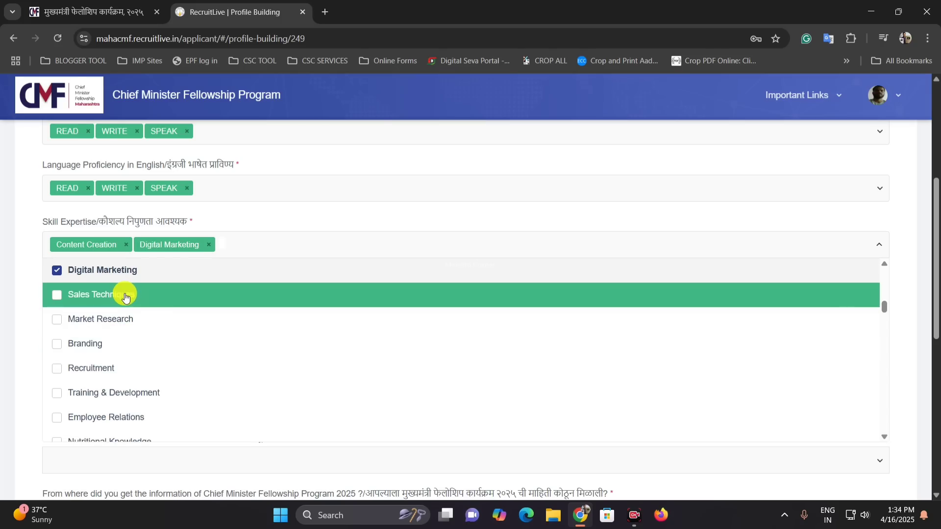
click(125, 297)
- Add Animation to the selected skill expertise
scroll(124, 363, down, 3)
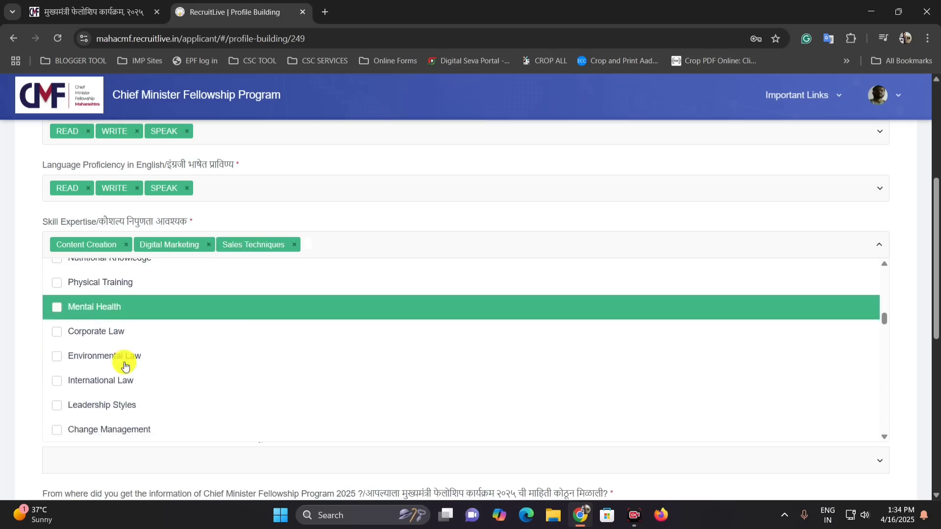
scroll(125, 365, down, 4)
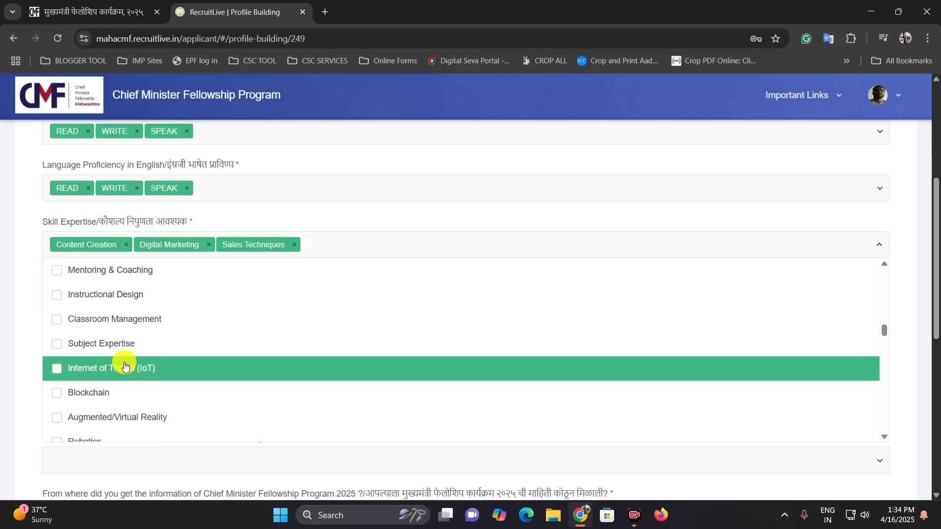
scroll(125, 365, down, 4)
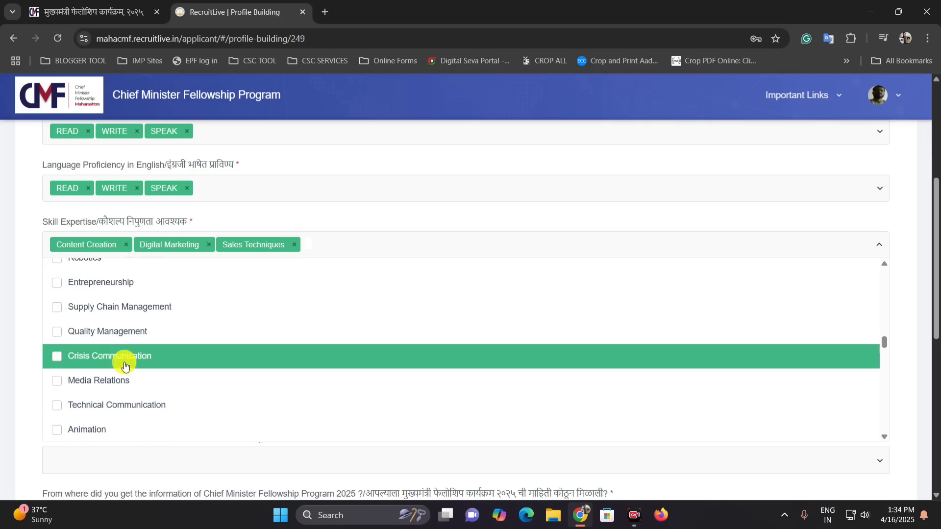
scroll(118, 343, up, 1)
scroll(95, 367, down, 3)
click(98, 371)
- Add Game Design and Digital Art to the skill expertise and close the list of skills
scroll(122, 372, down, 3)
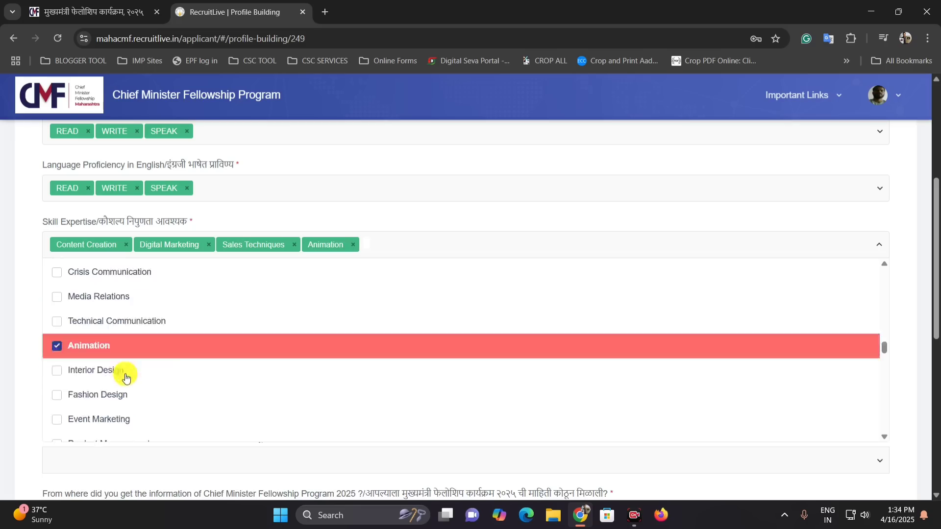
scroll(140, 370, down, 10)
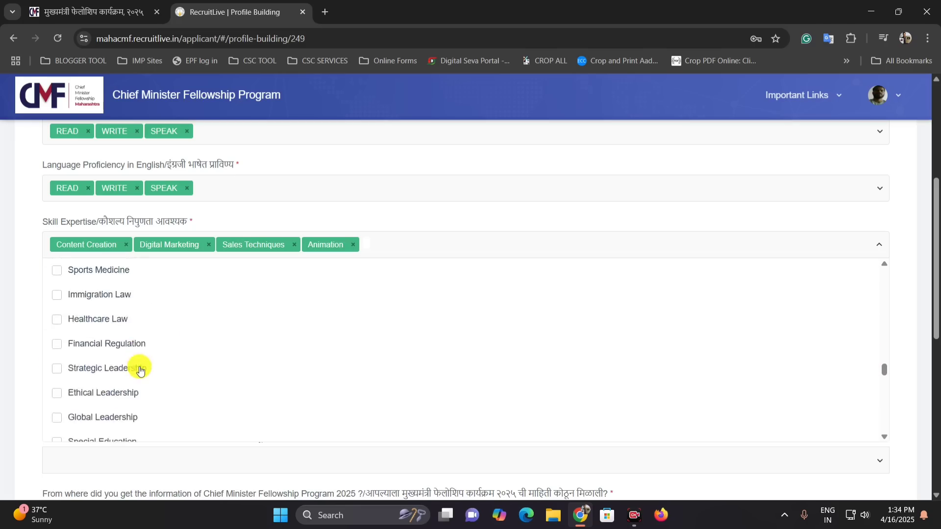
scroll(137, 366, down, 1)
scroll(133, 354, up, 1)
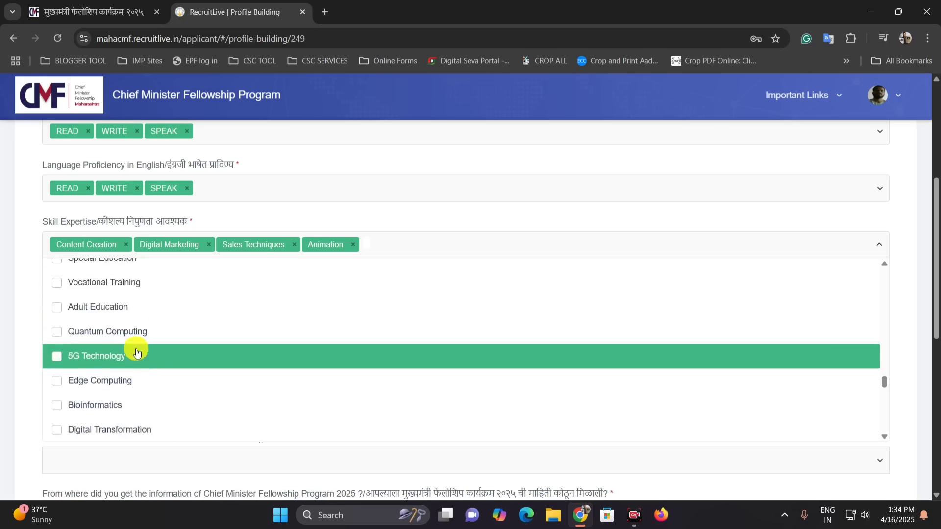
scroll(135, 356, down, 3)
scroll(136, 356, down, 2)
scroll(130, 352, down, 1)
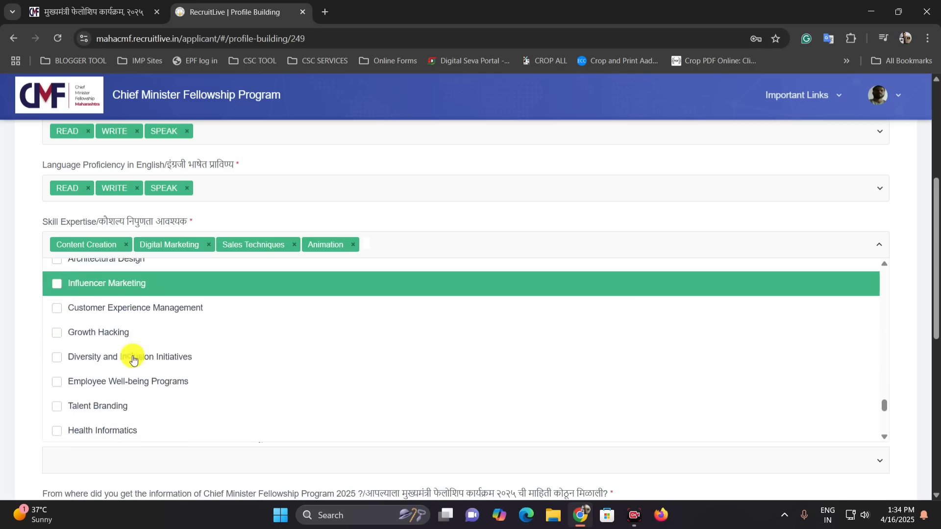
scroll(117, 356, up, 2)
click(105, 356)
click(109, 332)
scroll(123, 351, down, 4)
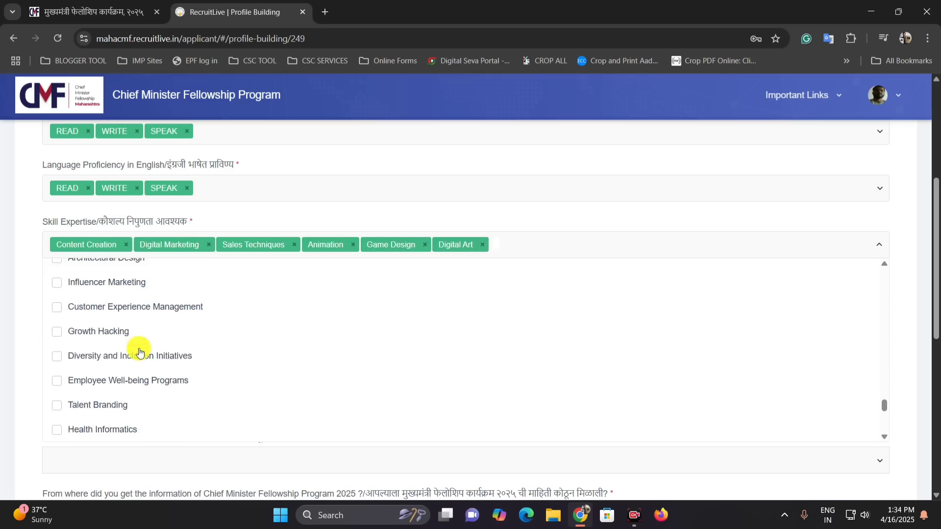
scroll(108, 365, down, 1)
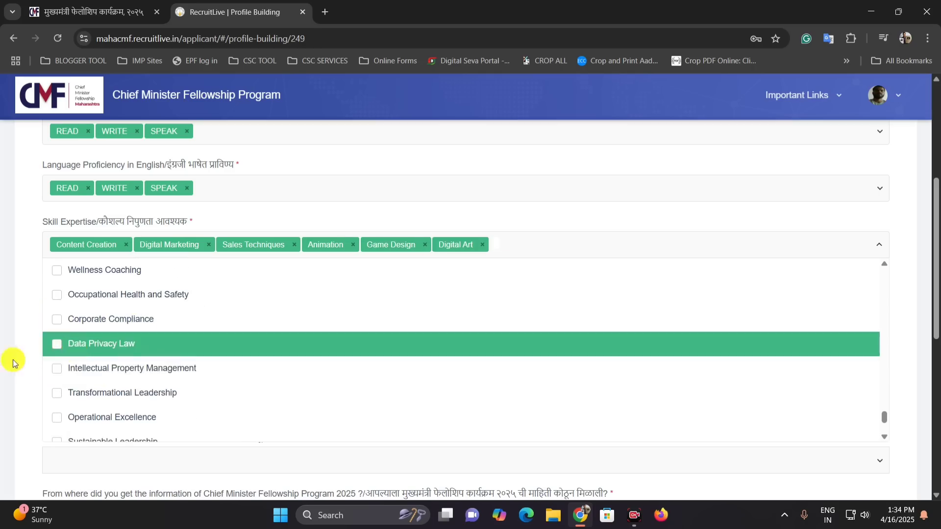
click(15, 360)
scroll(201, 306, down, 1)
click(116, 239)
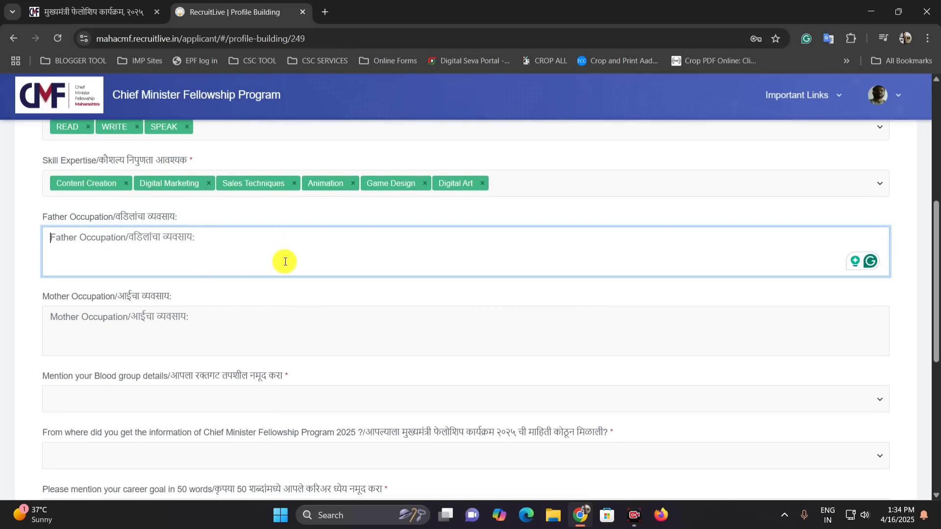
click(199, 312)
scroll(199, 297, down, 3)
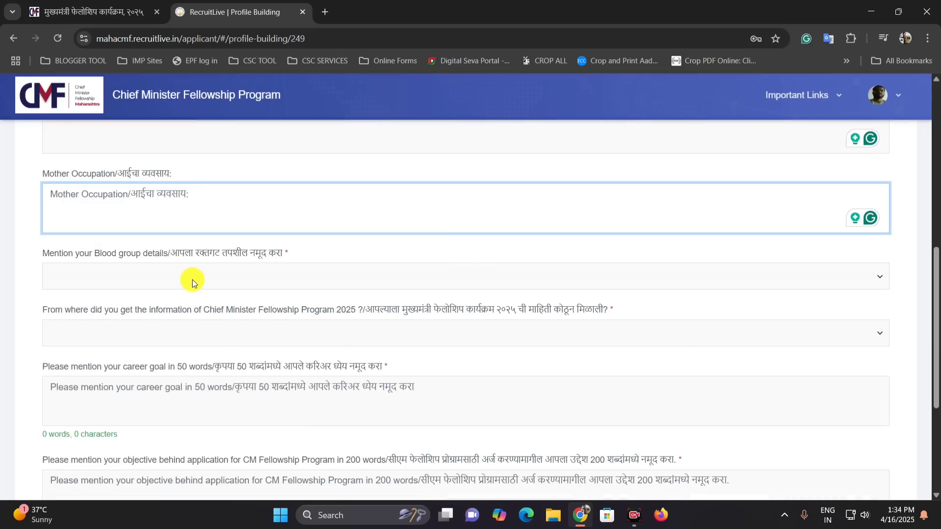
scroll(192, 279, up, 3)
- Set the blood group to O+ and the source of information about the fellowship program to Social Media
scroll(294, 287, down, 4)
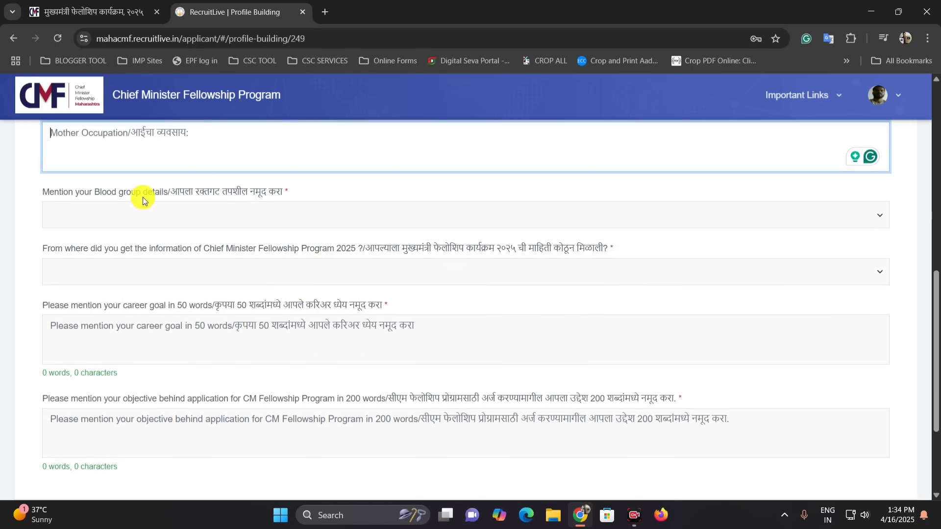
click(168, 214)
click(176, 330)
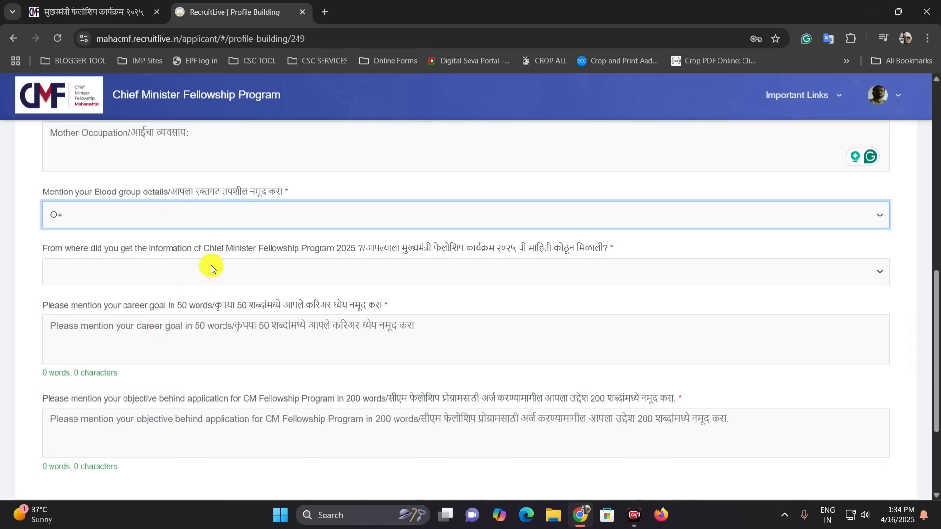
scroll(211, 266, down, 1)
click(489, 211)
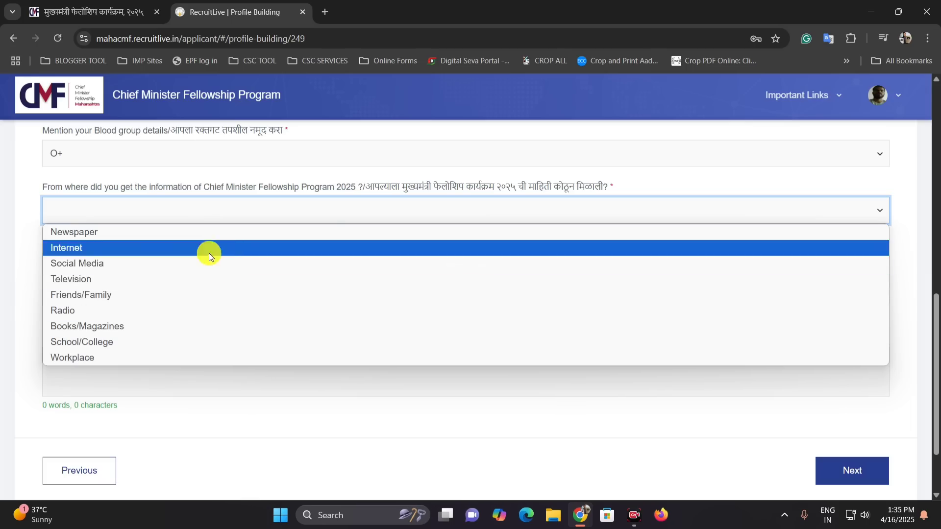
click(199, 264)
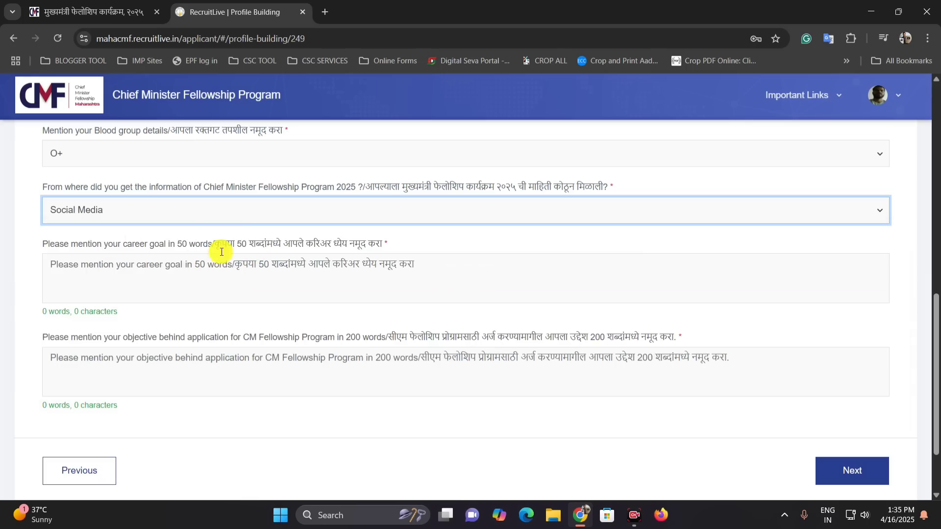
- Examine the word limits for the career goal and the objective behind the fellowship application
click(245, 266)
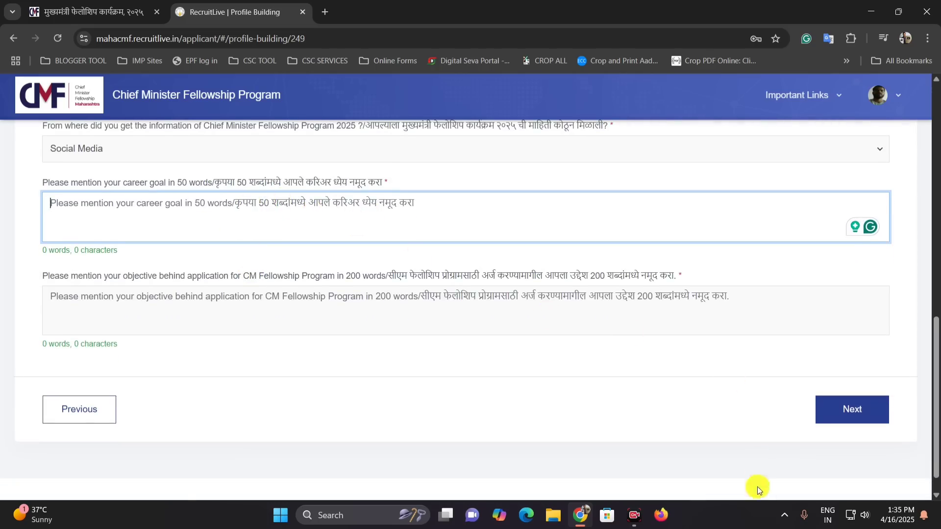
click(466, 328)
click(381, 203)
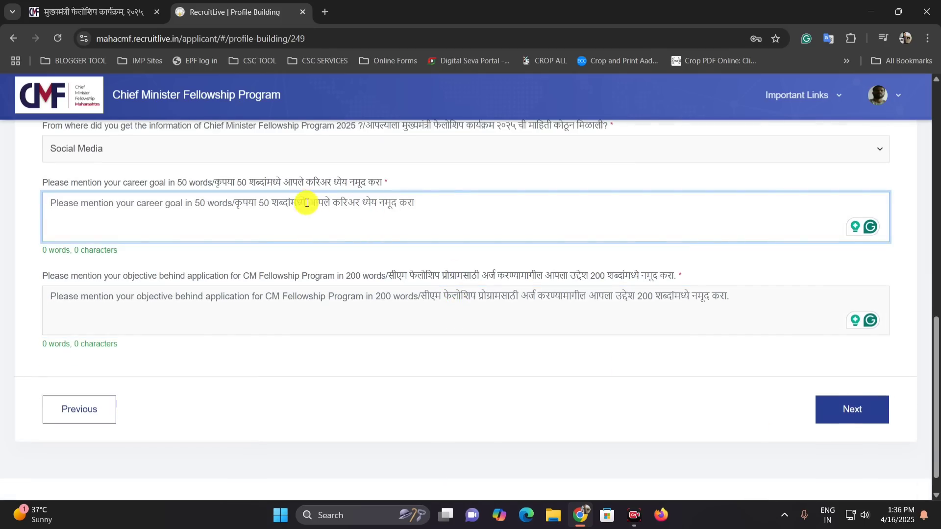
drag(211, 183, 307, 183)
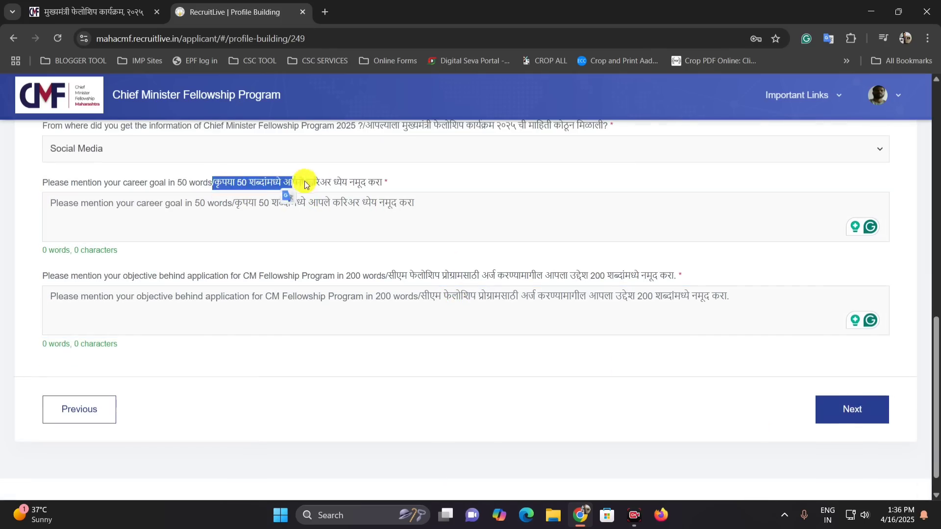
click(307, 183)
click(274, 198)
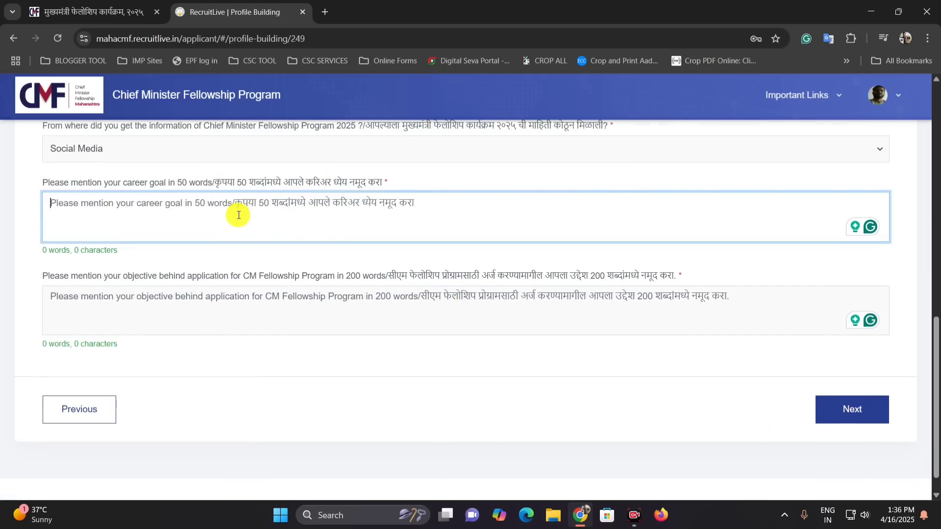
click(218, 289)
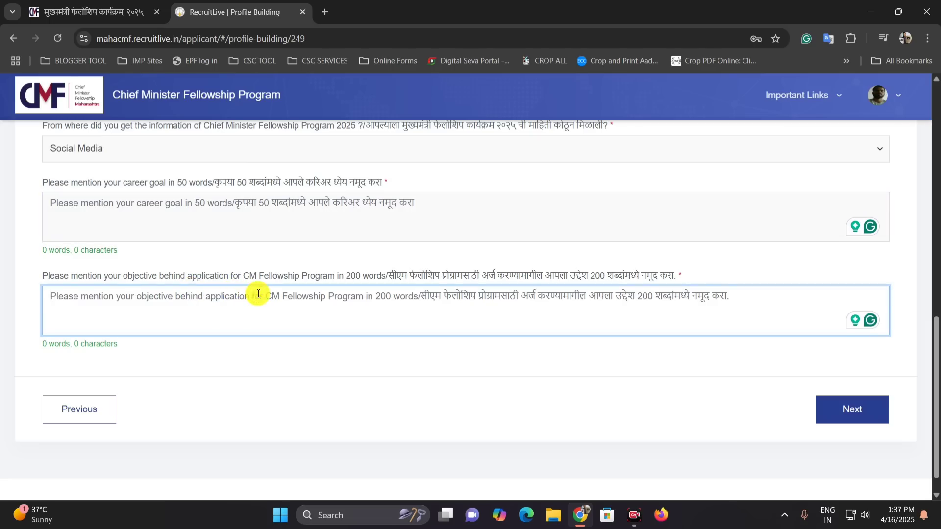
drag(591, 276, 683, 275)
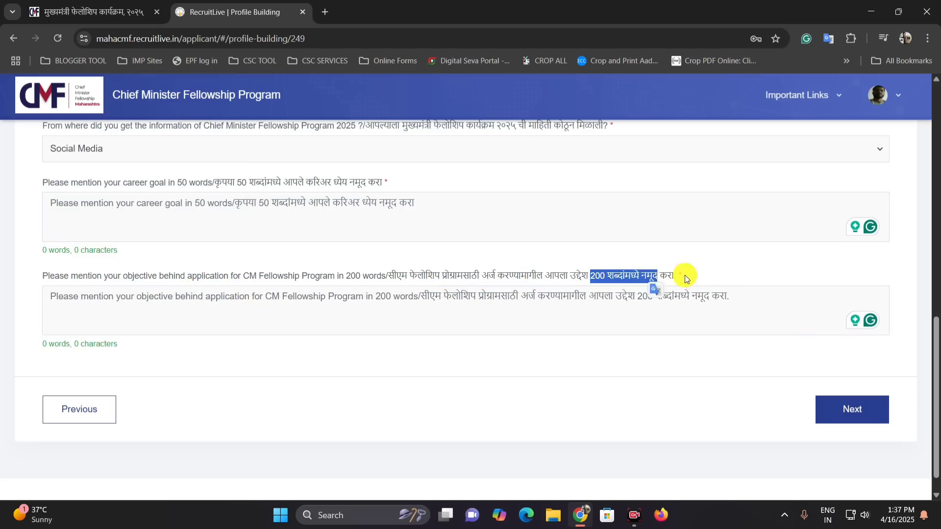
click(682, 275)
click(534, 309)
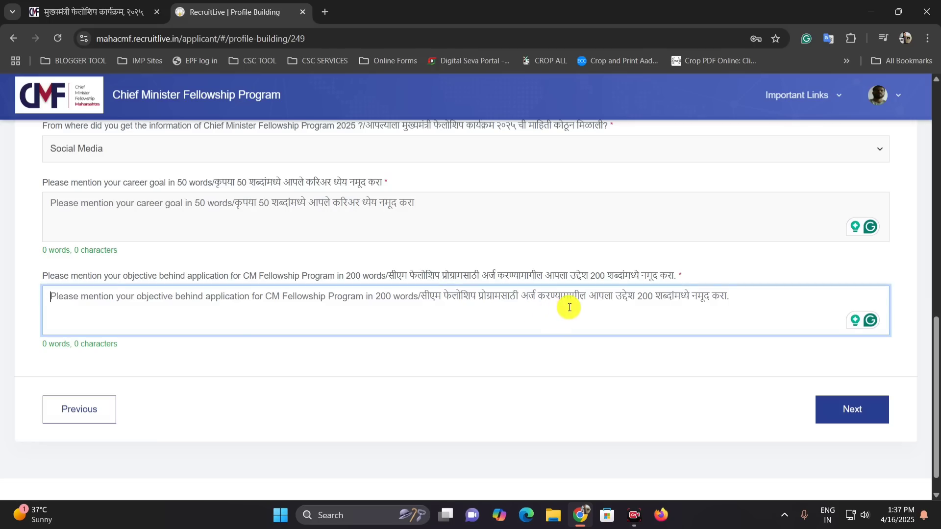
scroll(540, 332, down, 1)
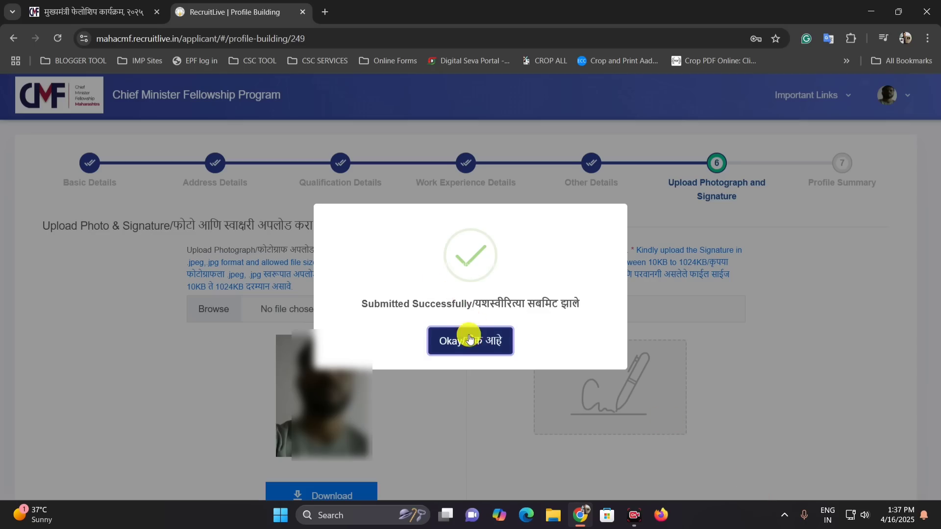
- Acknowledge the submission and check the file picker for the applicant photograph, cancelling it without choosing a file
click(469, 338)
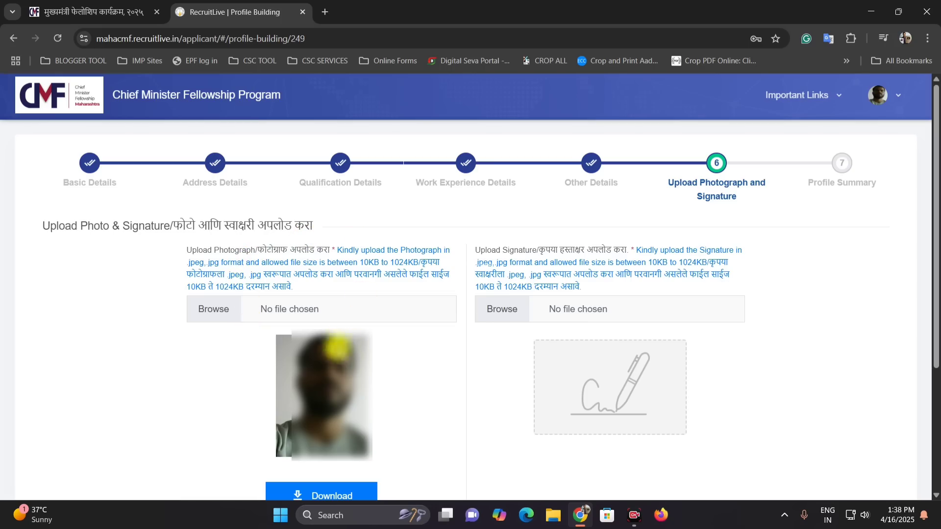
click(316, 308)
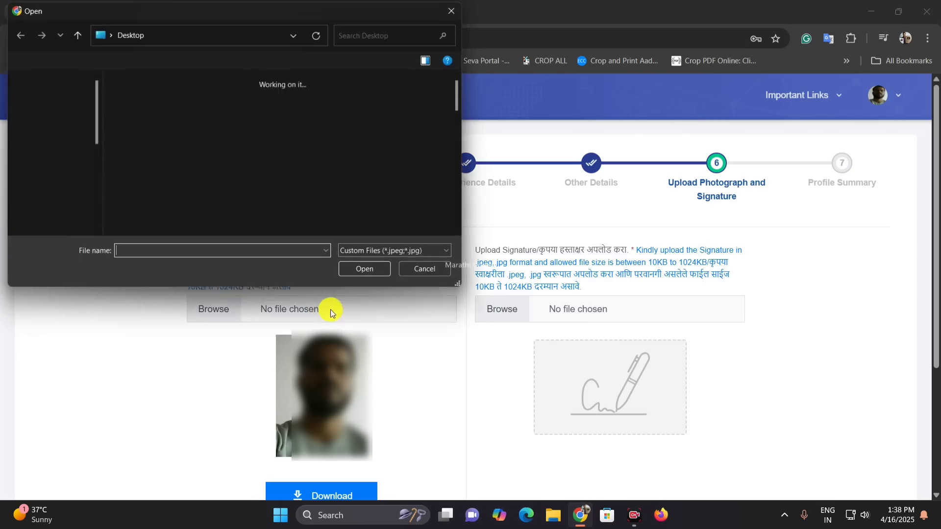
click(443, 271)
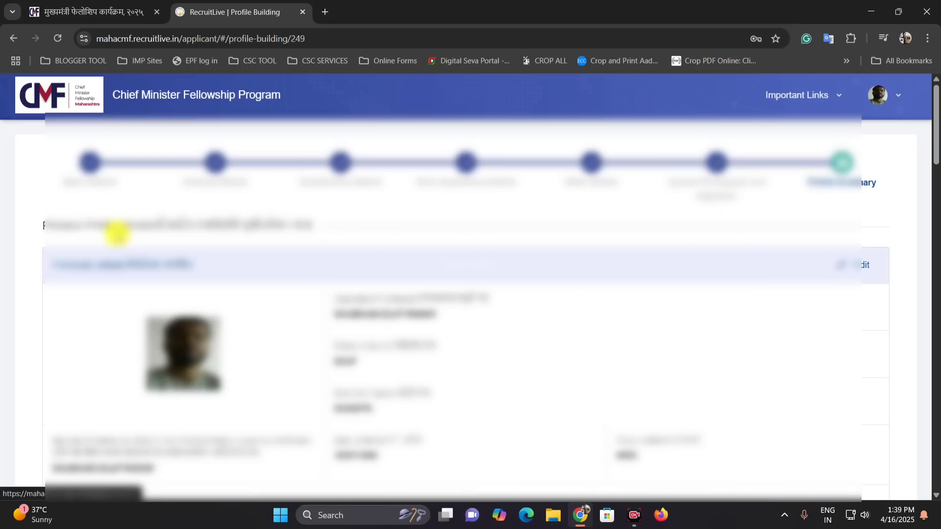
- Accept the declaration's terms and conditions below the profile summary and save the applicant profile, acknowledging the update
scroll(472, 265, down, 3)
scroll(648, 265, down, 4)
scroll(648, 265, down, 12)
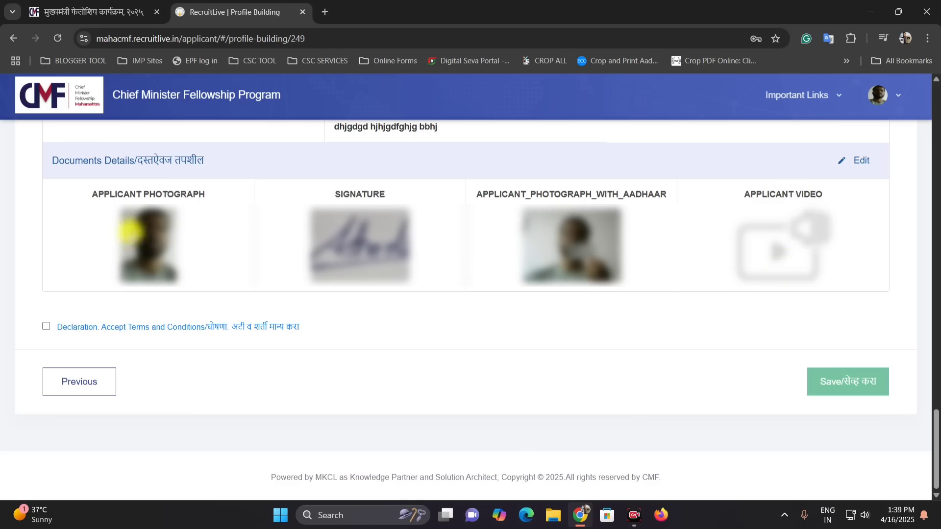
click(46, 326)
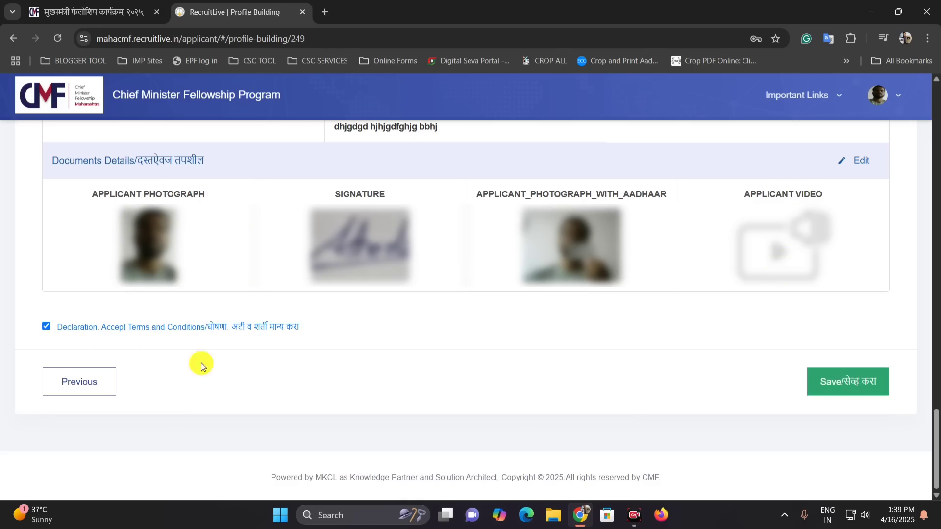
click(841, 392)
click(417, 418)
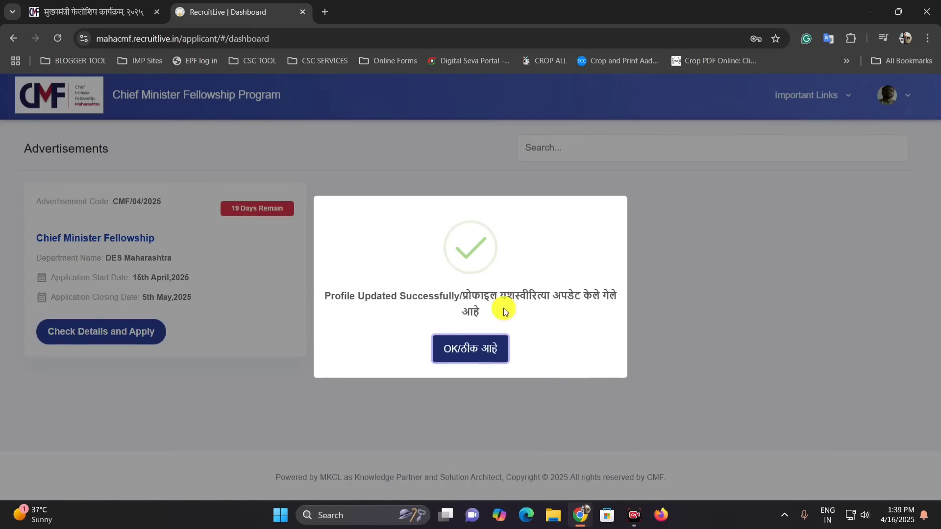
click(478, 348)
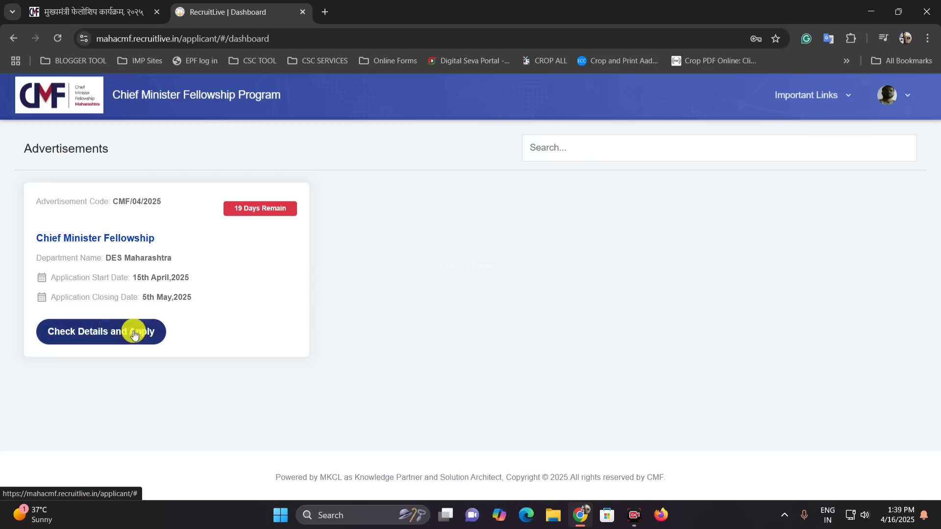
- Apply to the Chief Minister Fellowship advertisement CMF/04/2025 and proceed past the eligibility check to the payment details
click(100, 338)
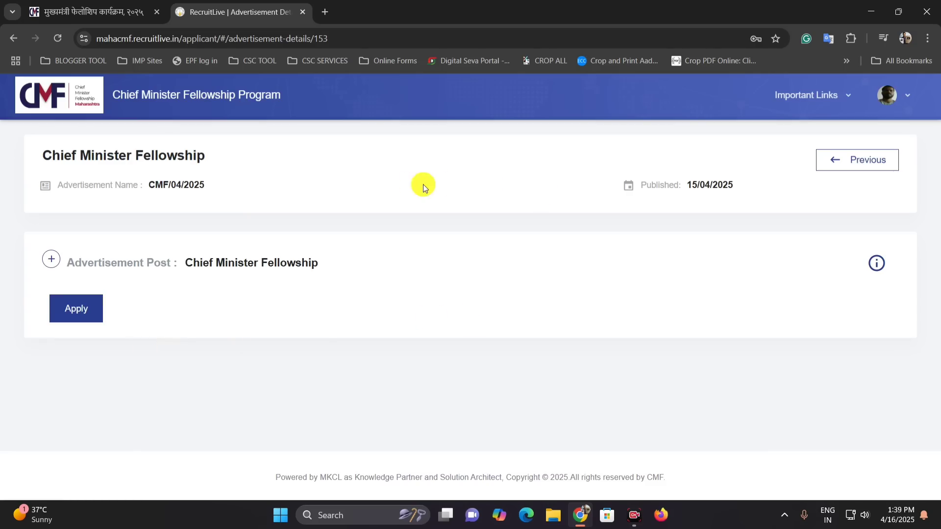
click(77, 315)
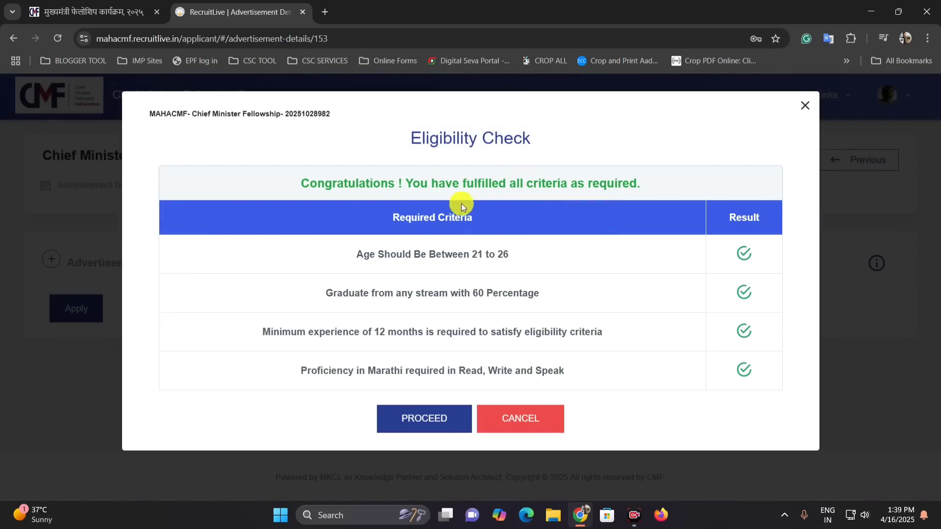
drag(304, 181, 601, 183)
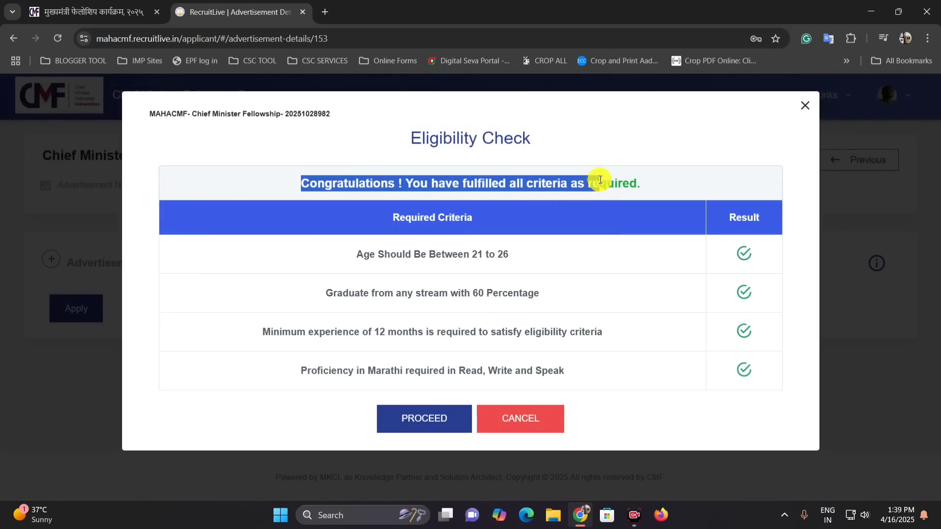
click(631, 180)
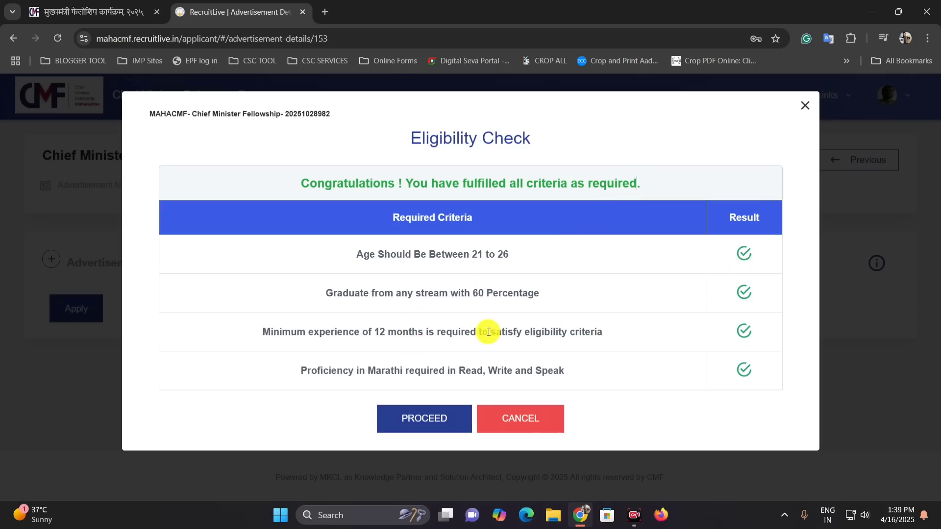
drag(374, 332, 354, 333)
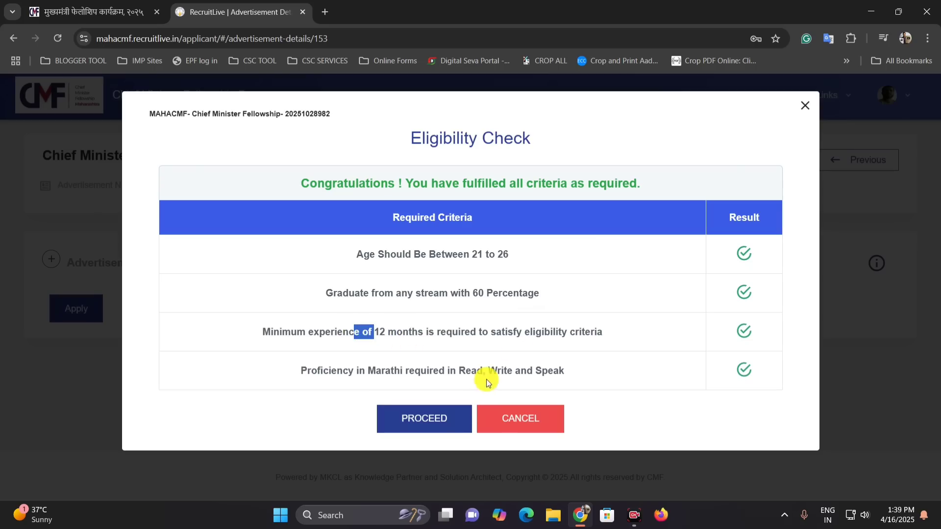
click(536, 363)
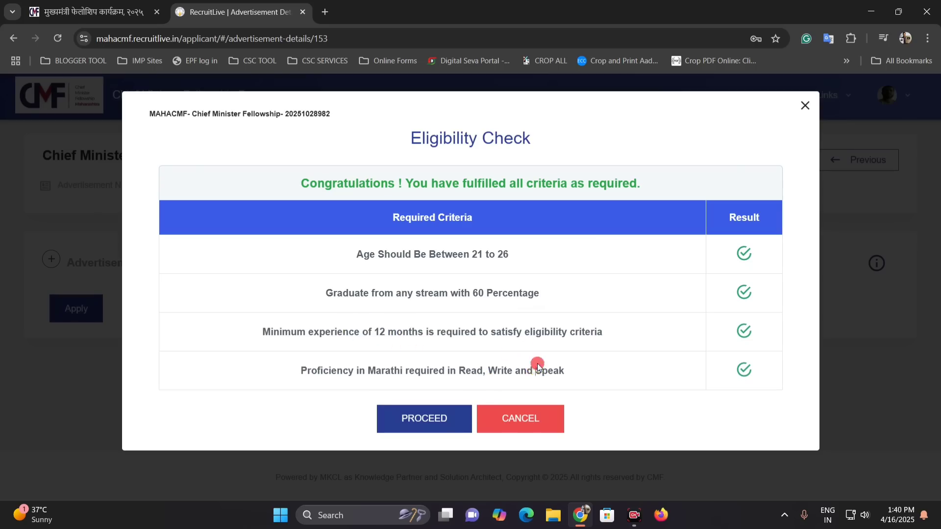
click(430, 418)
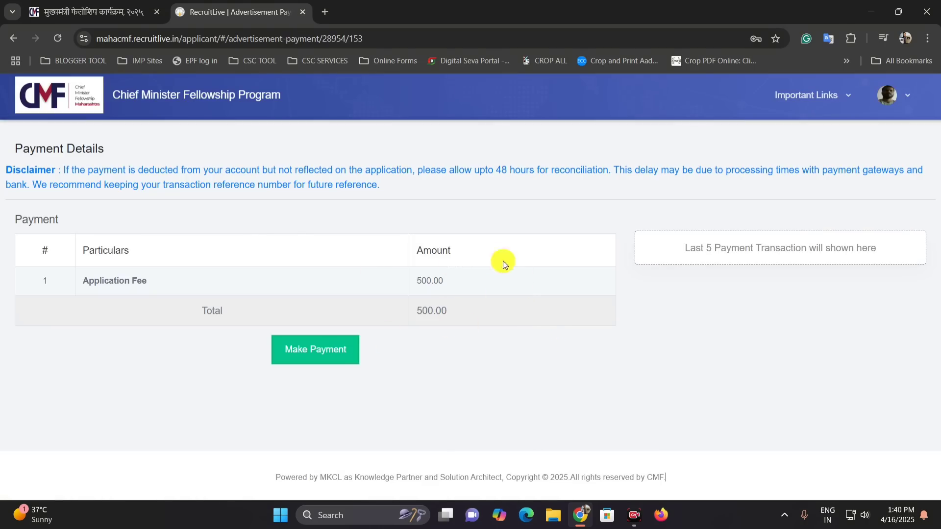
click(431, 348)
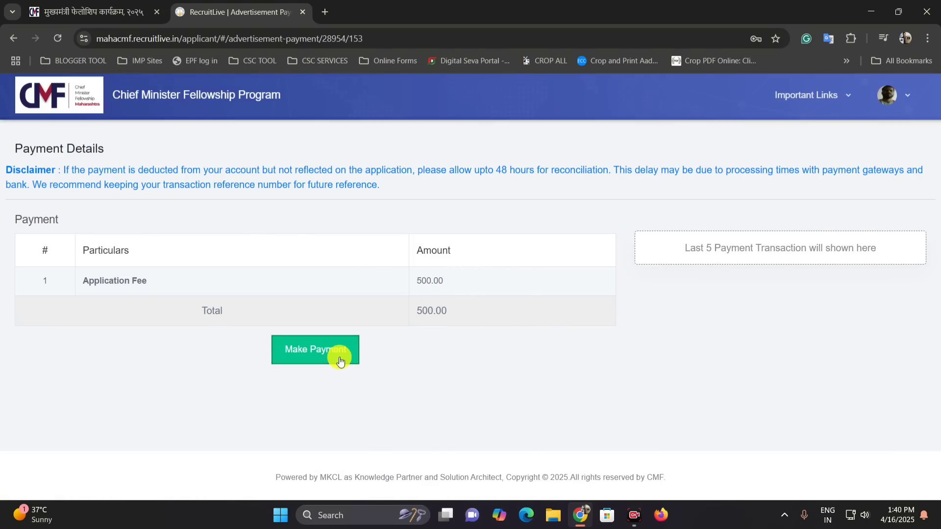